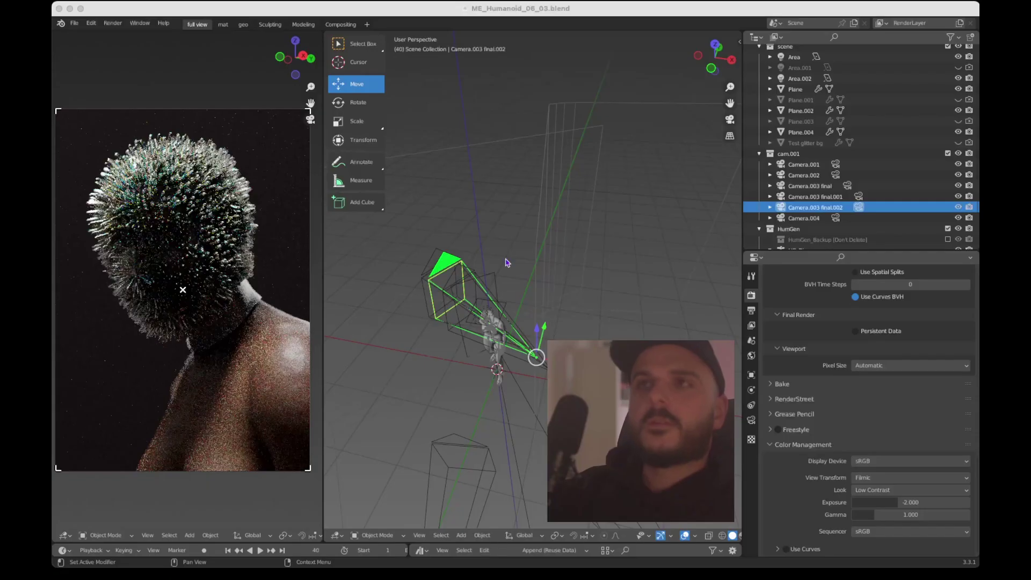
Examine the finished scene from several angles, including the spiky-headed figure, its neck piece and the surrounding cameras and lights
{"action": "left_click", "coordinate": [532, 12]}
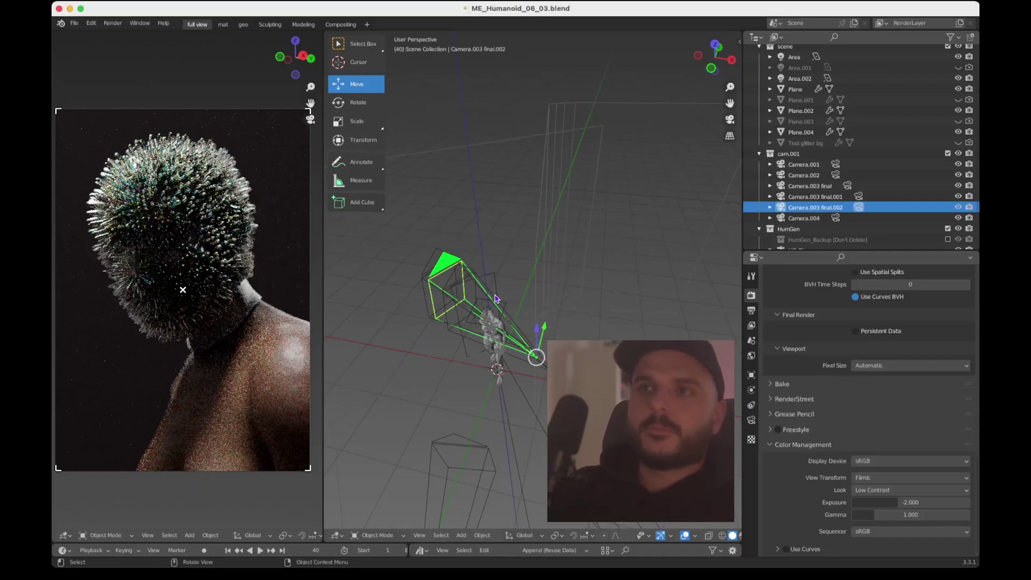
{"action": "scroll", "coordinate": [495, 298], "scroll_direction": "down", "scroll_amount": 3}
{"action": "scroll", "coordinate": [496, 298], "scroll_direction": "up", "scroll_amount": 3}
{"action": "scroll", "coordinate": [496, 298], "scroll_direction": "up", "scroll_amount": 5, "text": "ctrl"}
{"action": "scroll", "coordinate": [495, 298], "scroll_direction": "down", "scroll_amount": 4, "text": "shift"}
{"action": "scroll", "coordinate": [496, 298], "scroll_direction": "up", "scroll_amount": 3, "text": "ctrl"}
{"action": "scroll", "coordinate": [495, 298], "scroll_direction": "left", "scroll_amount": 5}
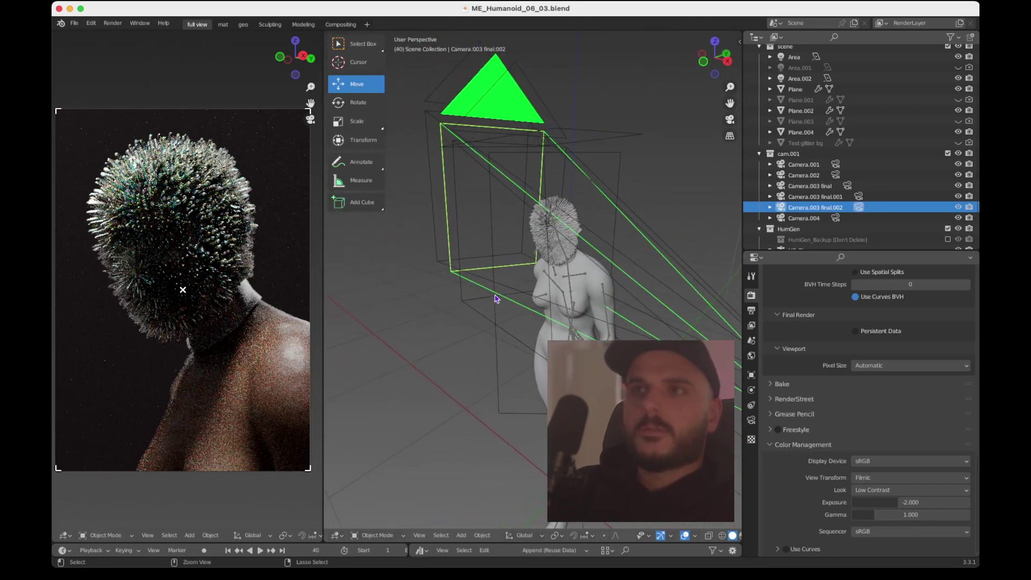
{"action": "scroll", "coordinate": [496, 298], "scroll_direction": "up", "scroll_amount": 4, "text": "ctrl"}
{"action": "scroll", "coordinate": [496, 298], "scroll_direction": "right", "scroll_amount": 3, "text": "shift"}
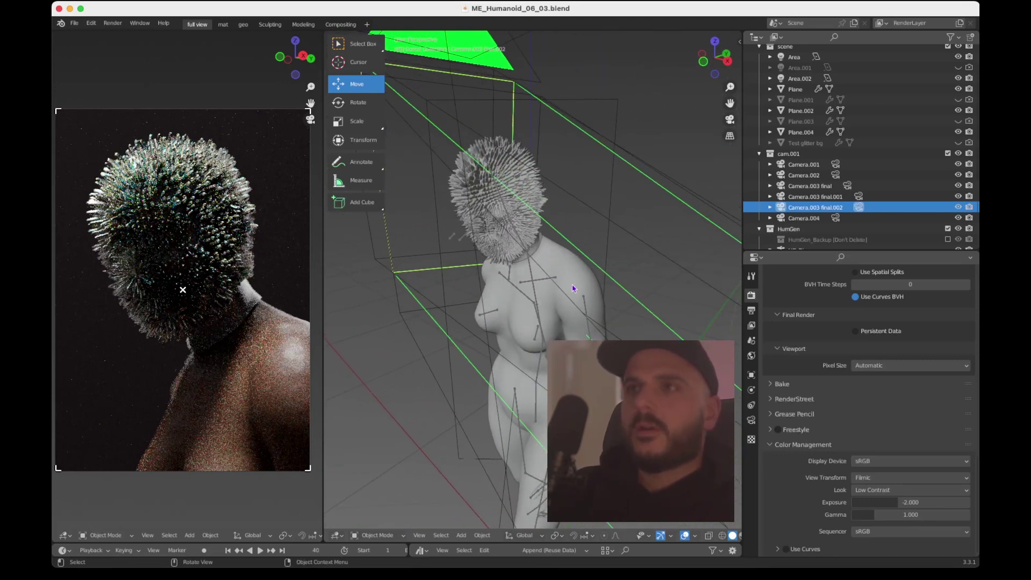
{"action": "scroll", "coordinate": [503, 208], "scroll_direction": "right", "scroll_amount": 5}
{"action": "scroll", "coordinate": [504, 208], "scroll_direction": "up", "scroll_amount": 4, "text": "ctrl"}
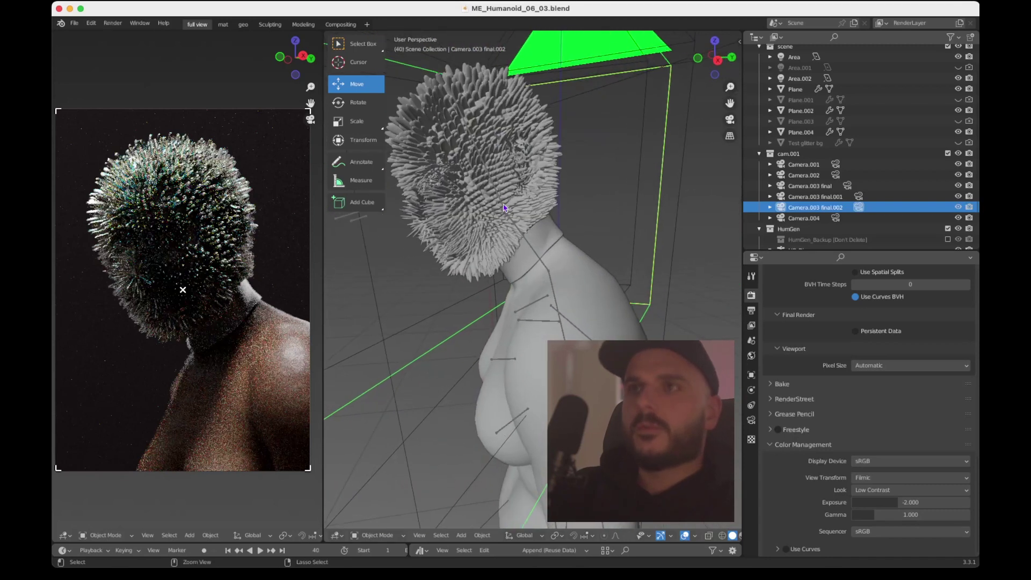
{"action": "scroll", "coordinate": [503, 207], "scroll_direction": "down", "scroll_amount": 10}
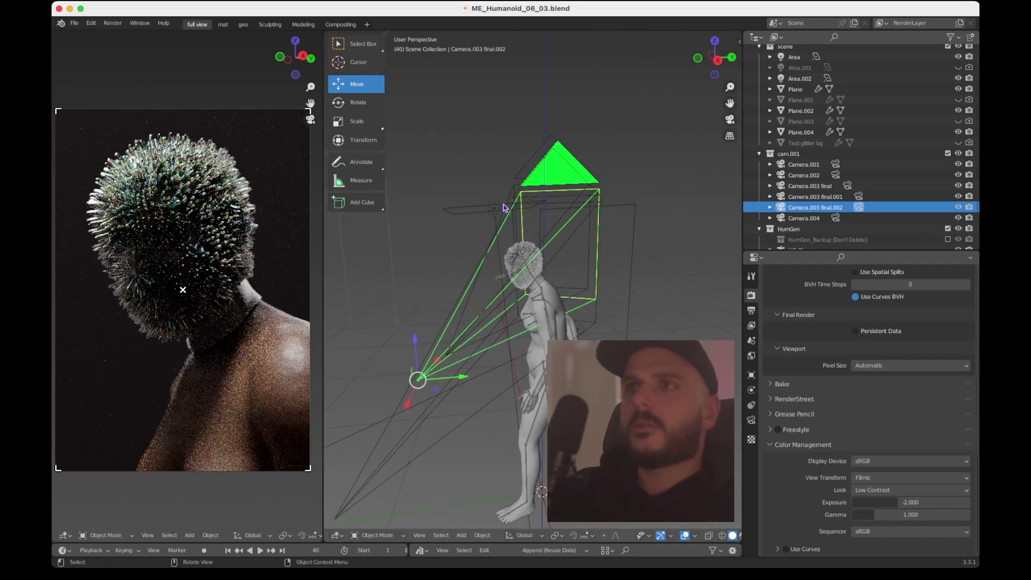
{"action": "scroll", "coordinate": [503, 208], "scroll_direction": "up", "scroll_amount": 4, "text": "ctrl"}
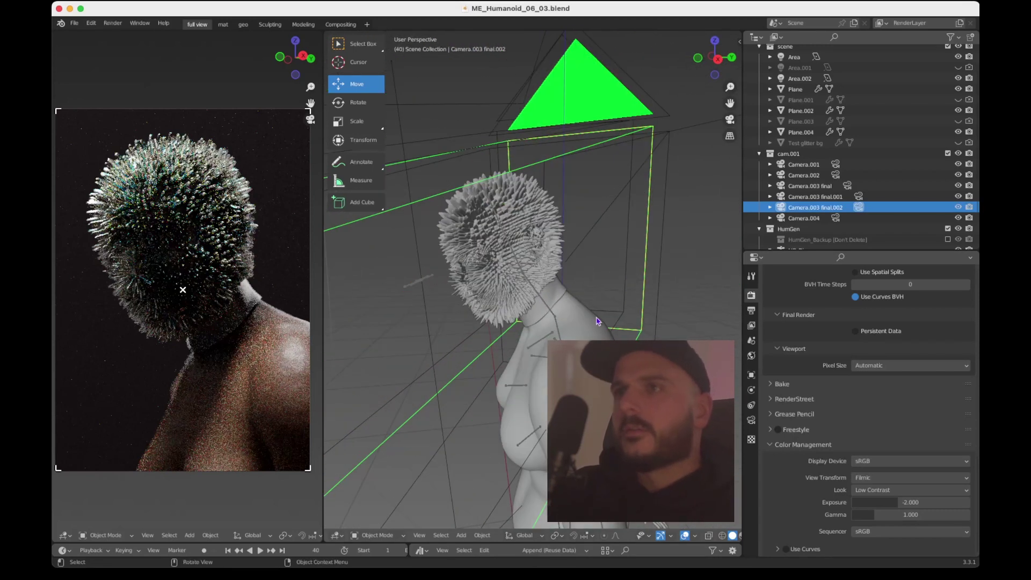
{"action": "left_click", "coordinate": [573, 299]}
{"action": "scroll", "coordinate": [570, 298], "scroll_direction": "down", "scroll_amount": 8}
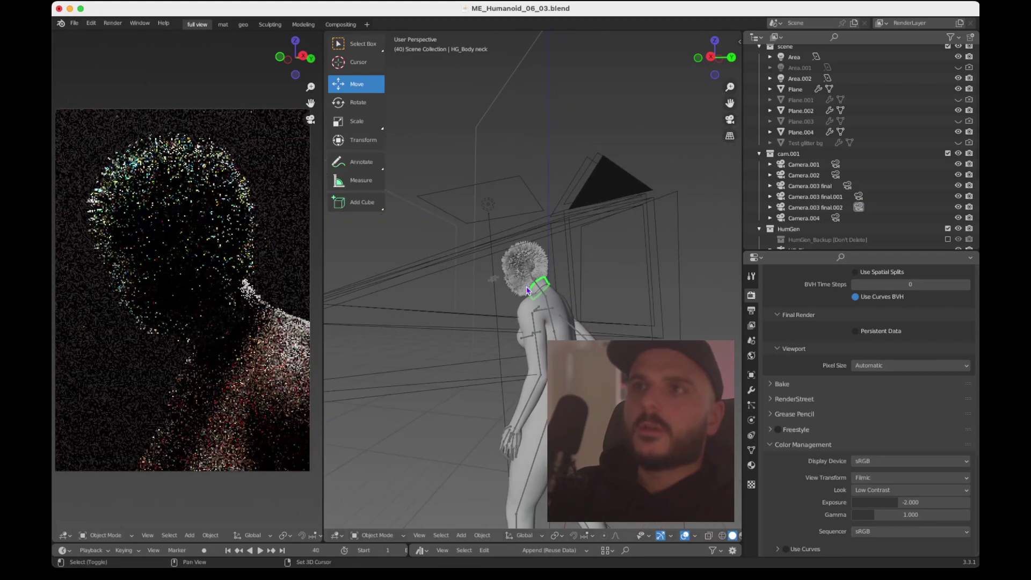
{"action": "scroll", "coordinate": [527, 291], "scroll_direction": "down", "scroll_amount": 10}
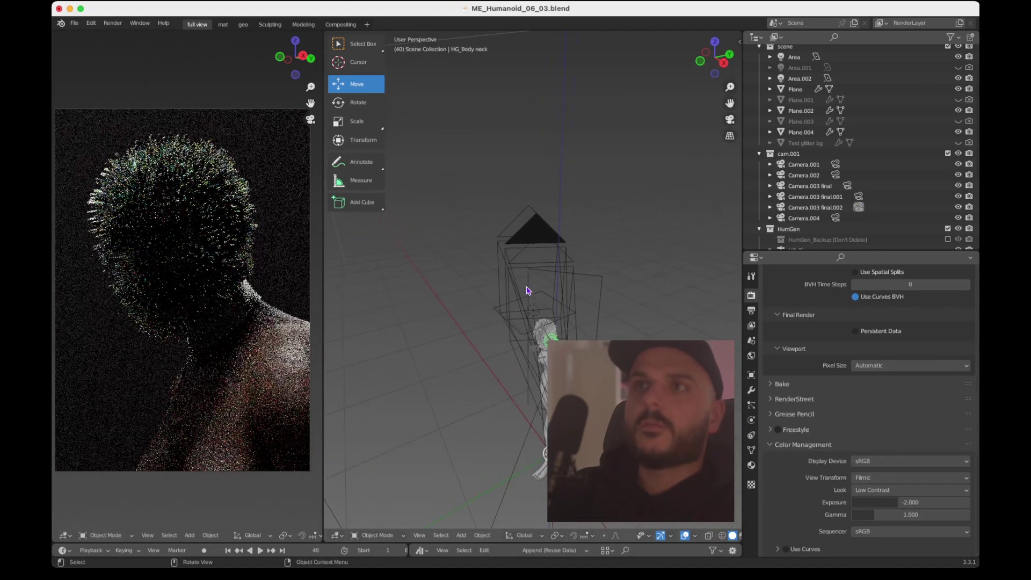
{"action": "scroll", "coordinate": [527, 291], "scroll_direction": "up", "scroll_amount": 10, "text": "shift"}
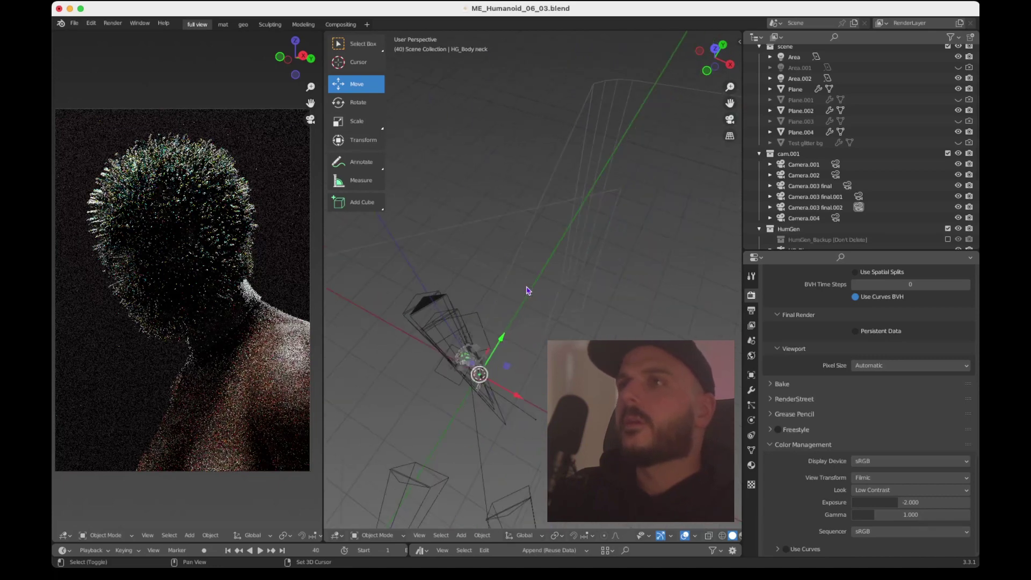
{"action": "key", "text": "KP_Decimal"}
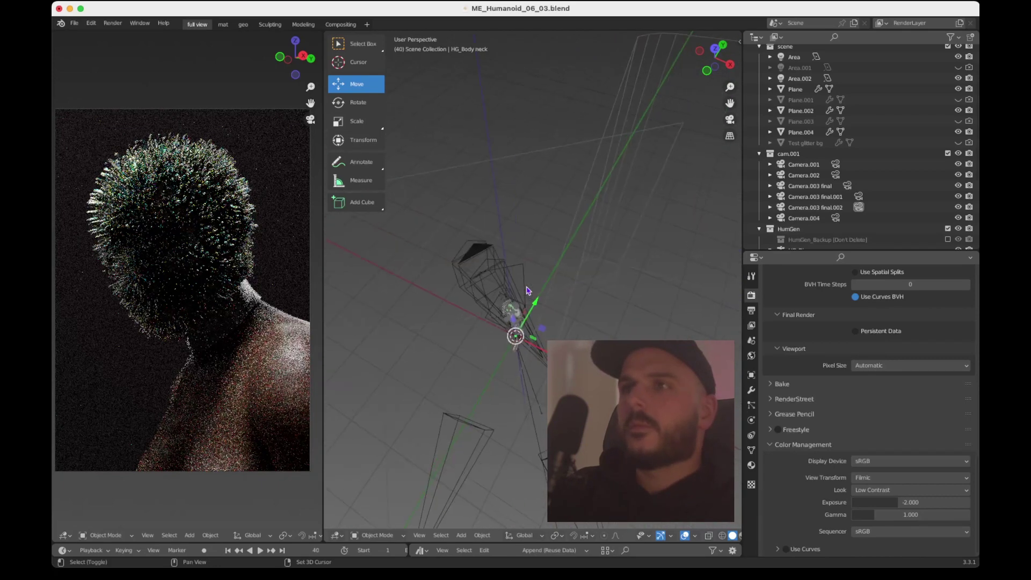
{"action": "scroll", "coordinate": [527, 291], "scroll_direction": "up", "scroll_amount": 15}
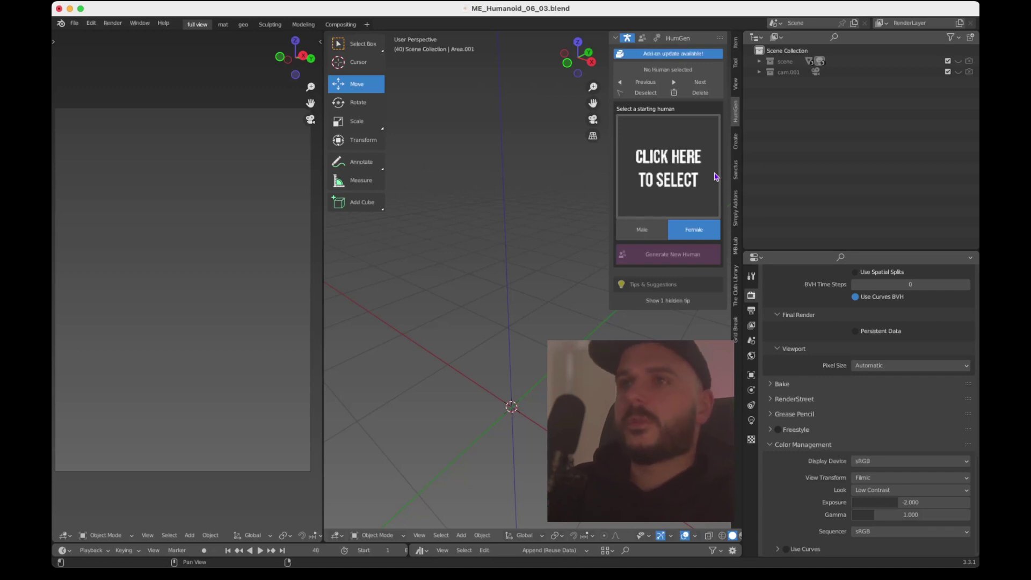
Generate a new female human with HumGen from the Asian 3 starting preset
{"action": "key", "text": "n"}
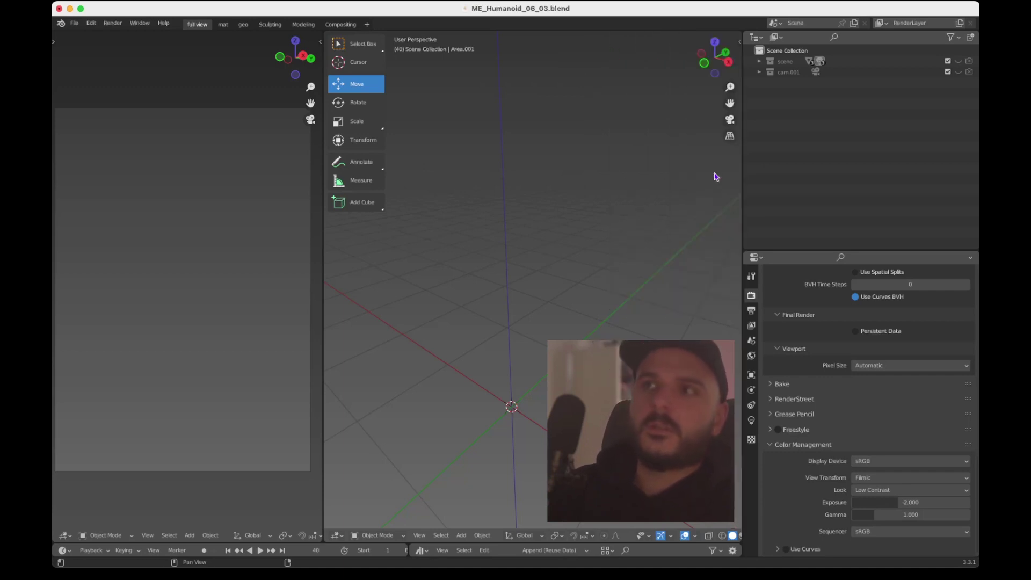
{"action": "key", "text": "n"}
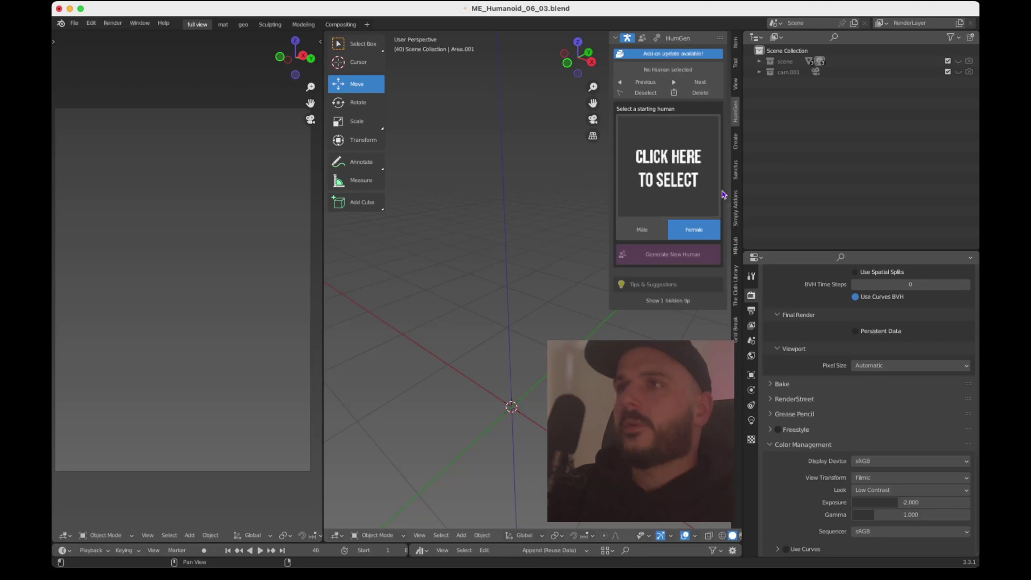
{"action": "left_click", "coordinate": [637, 230]}
{"action": "left_click", "coordinate": [694, 231]}
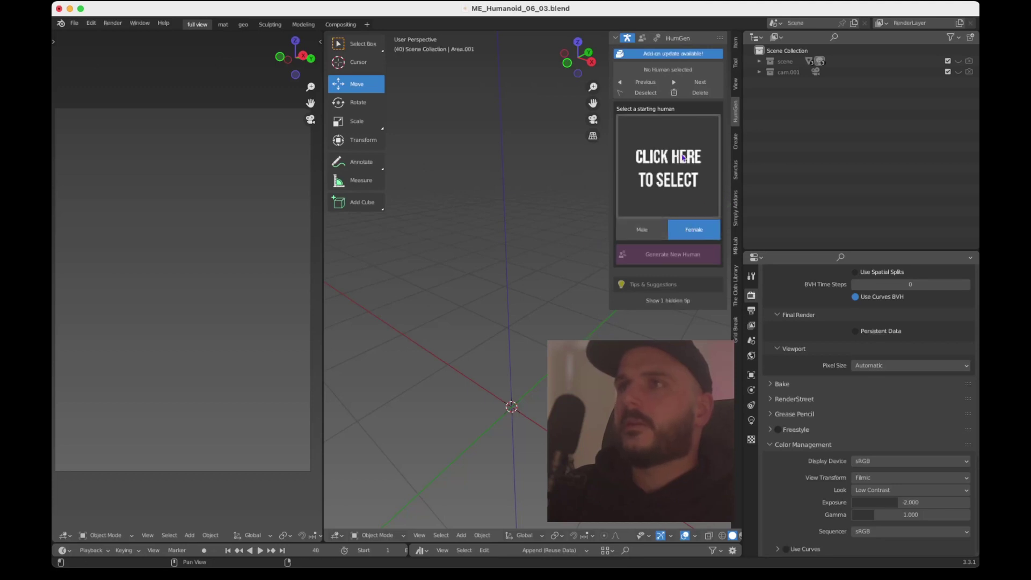
{"action": "left_click", "coordinate": [708, 202]}
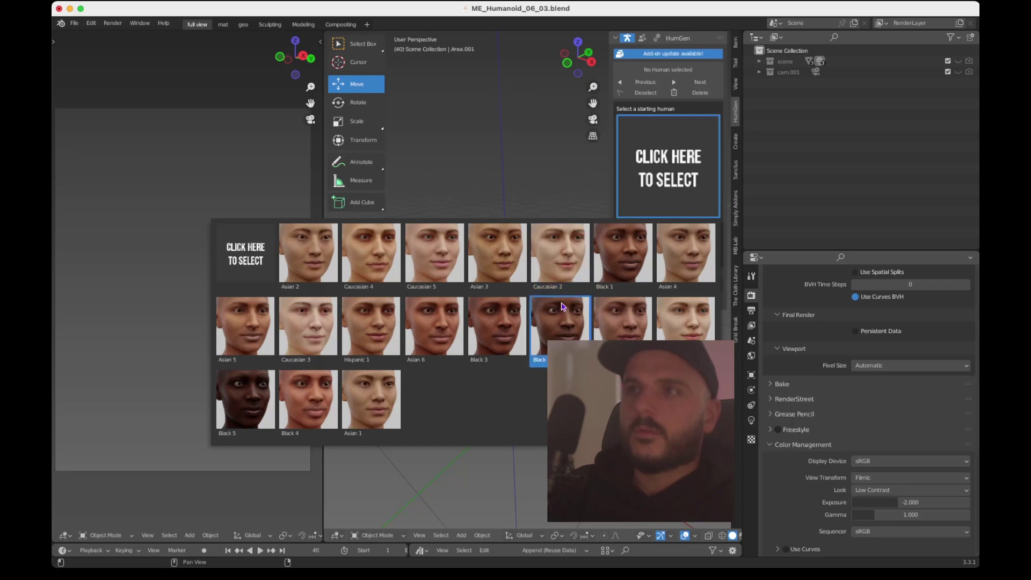
{"action": "left_click", "coordinate": [510, 255]}
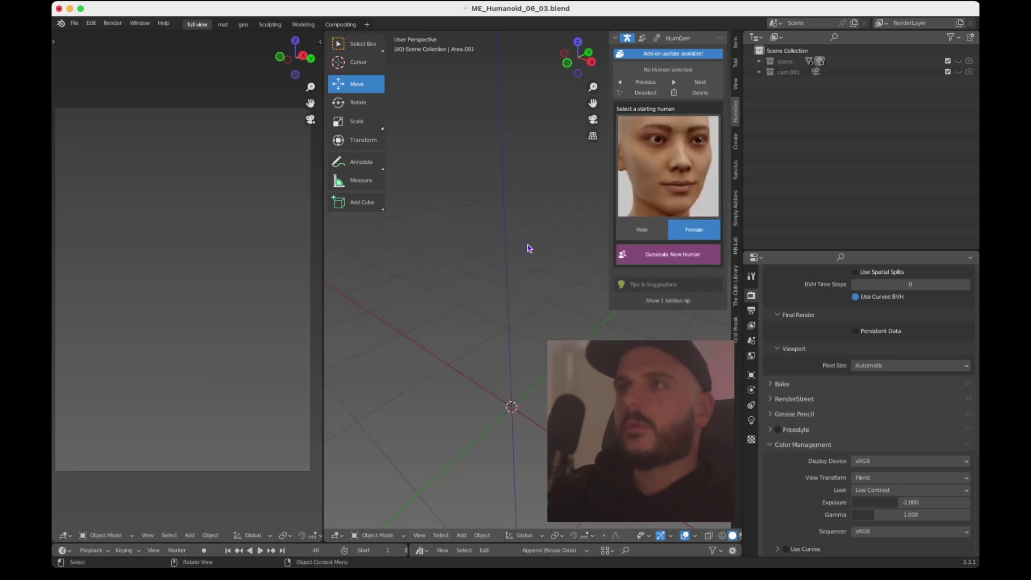
{"action": "left_click", "coordinate": [686, 261]}
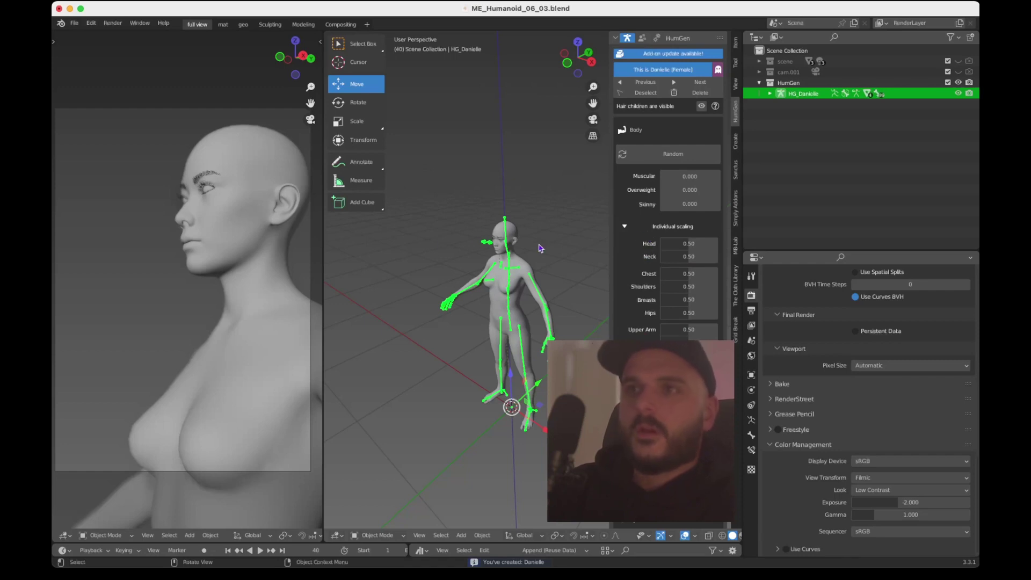
Randomize the generated human's body proportions several times to get a different build
{"action": "scroll", "coordinate": [532, 248], "scroll_direction": "up", "scroll_amount": 3}
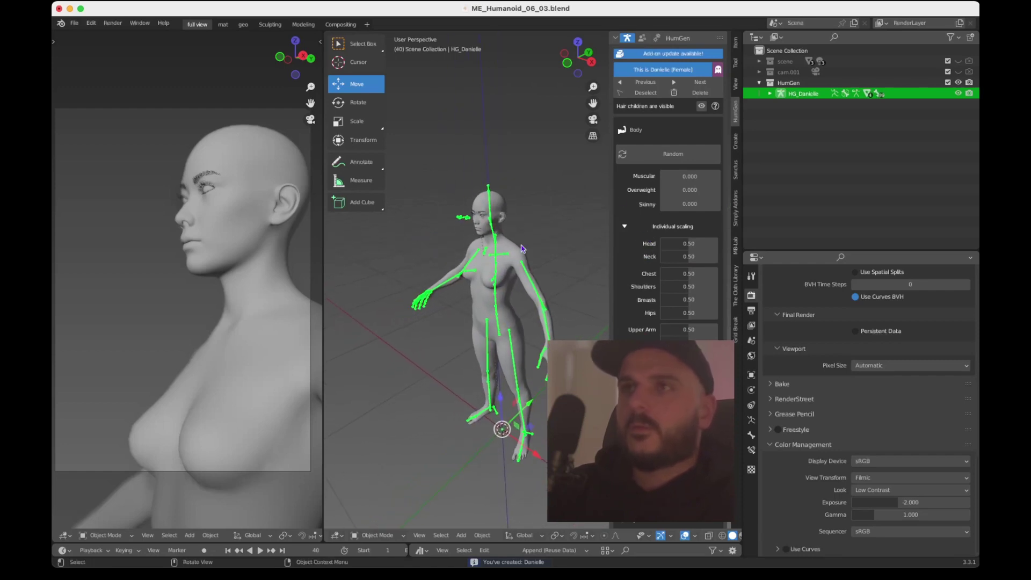
{"action": "left_click", "coordinate": [667, 155]}
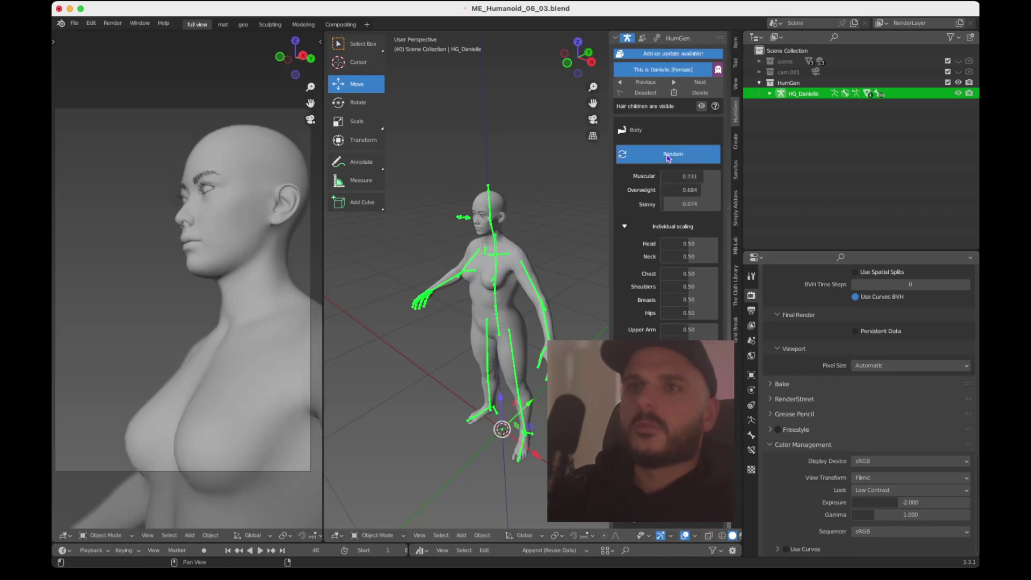
{"action": "left_click", "coordinate": [668, 156]}
{"action": "scroll", "coordinate": [480, 300], "scroll_direction": "up", "scroll_amount": 2}
{"action": "middle_click_drag", "start_coordinate": [481, 300], "coordinate": [484, 300]}
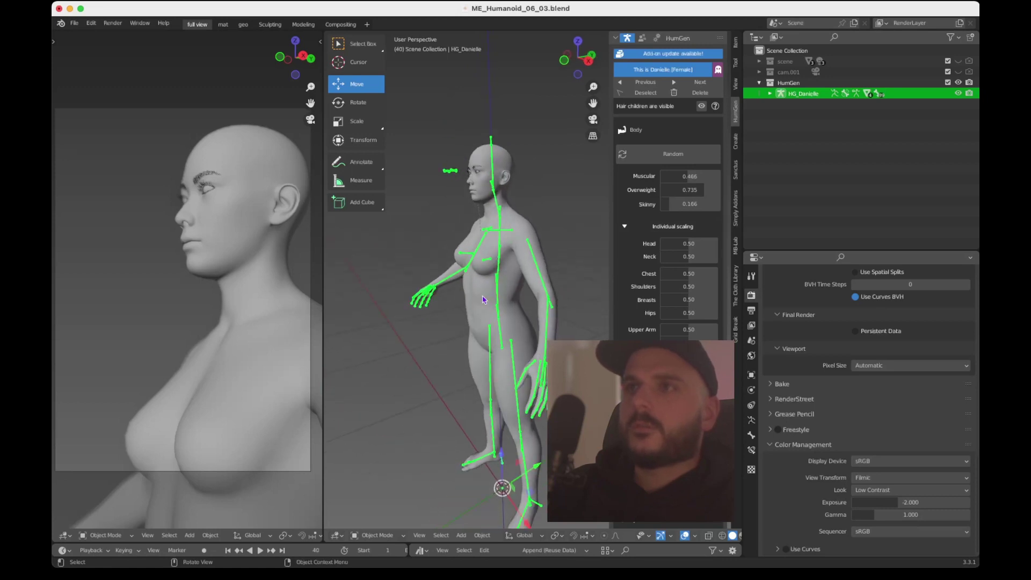
{"action": "left_click", "coordinate": [672, 154]}
{"action": "left_click", "coordinate": [672, 156]}
{"action": "left_click", "coordinate": [672, 156]}
Open the human's face settings and review the upper skull, eye, ear and preset sliders
{"action": "scroll", "coordinate": [673, 155], "scroll_direction": "down", "scroll_amount": 4}
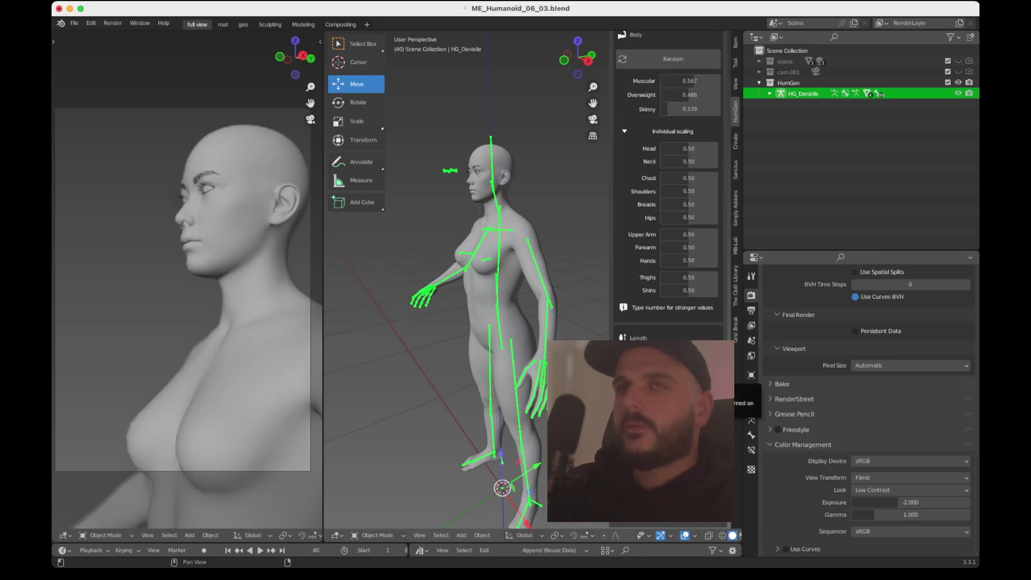
{"action": "left_click", "coordinate": [644, 366]}
{"action": "scroll", "coordinate": [677, 172], "scroll_direction": "up", "scroll_amount": 4}
{"action": "scroll", "coordinate": [678, 174], "scroll_direction": "down", "scroll_amount": 2}
{"action": "scroll", "coordinate": [678, 173], "scroll_direction": "down", "scroll_amount": 15}
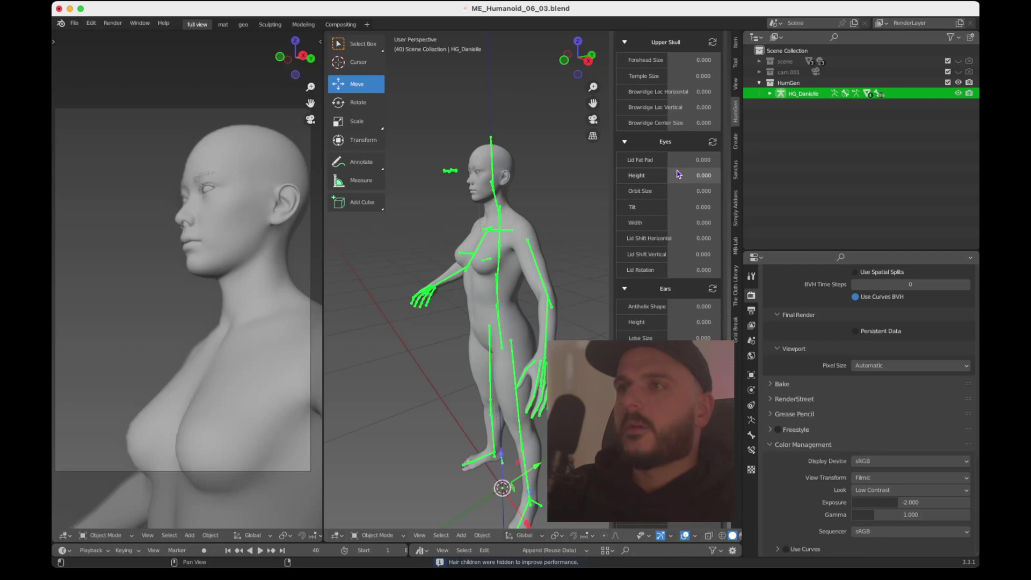
{"action": "scroll", "coordinate": [678, 174], "scroll_direction": "down", "scroll_amount": 20}
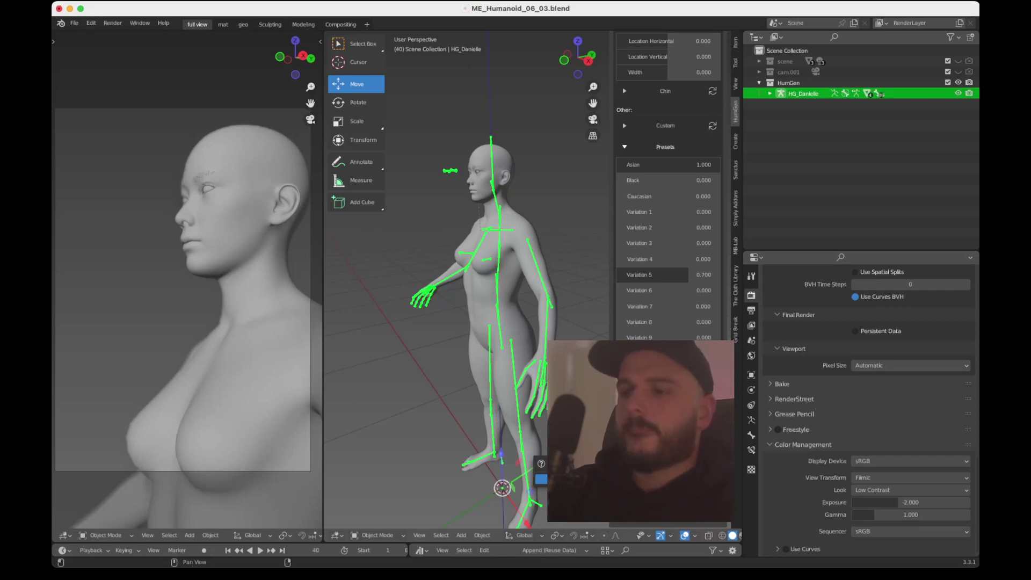
Confirm finishing the human's creation phase and hide the HumGen settings
{"action": "left_click", "coordinate": [542, 478]}
{"action": "left_click", "coordinate": [529, 161]}
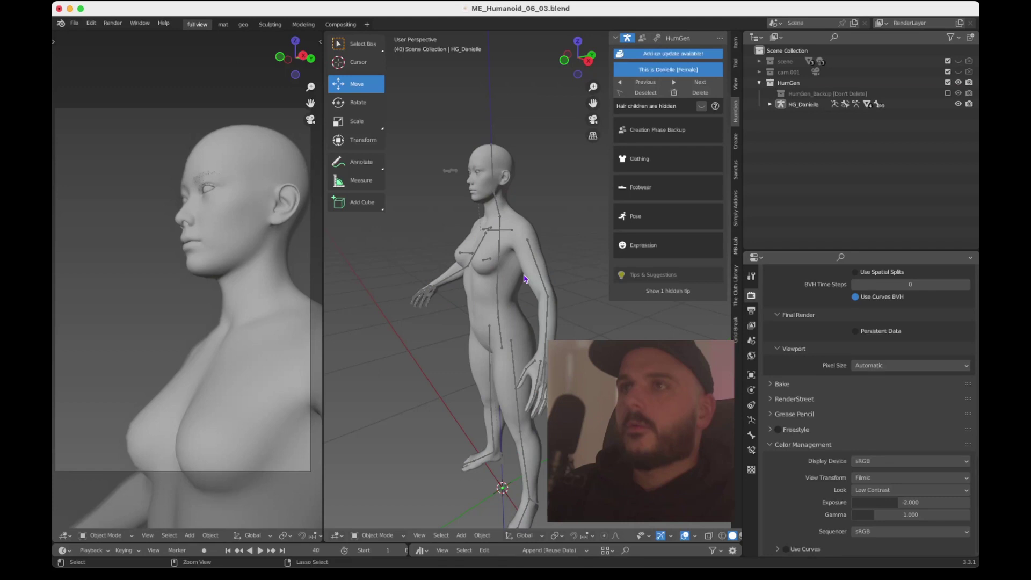
{"action": "scroll", "coordinate": [525, 279], "scroll_direction": "up", "scroll_amount": 4, "text": "ctrl"}
{"action": "scroll", "coordinate": [525, 278], "scroll_direction": "down", "scroll_amount": 4, "text": "ctrl"}
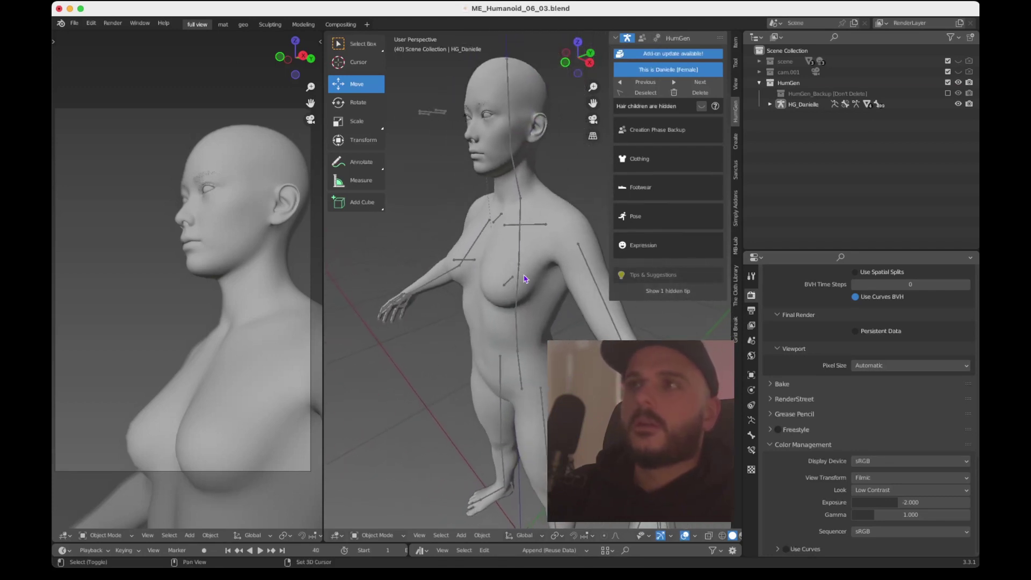
{"action": "scroll", "coordinate": [524, 279], "scroll_direction": "up", "scroll_amount": 3, "text": "shift"}
{"action": "key", "text": "n"}
Select the human's armature and switch it to Pose Mode
{"action": "middle_click_drag", "start_coordinate": [525, 278], "coordinate": [517, 256]}
{"action": "left_click", "coordinate": [520, 236]}
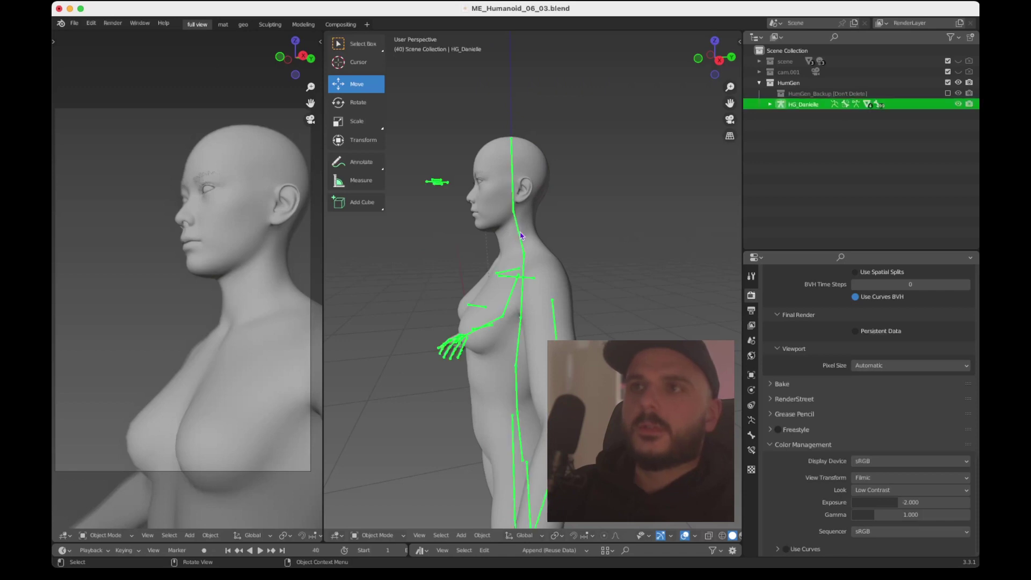
{"action": "left_click", "coordinate": [646, 238]}
{"action": "scroll", "coordinate": [646, 238], "scroll_direction": "up", "scroll_amount": 3}
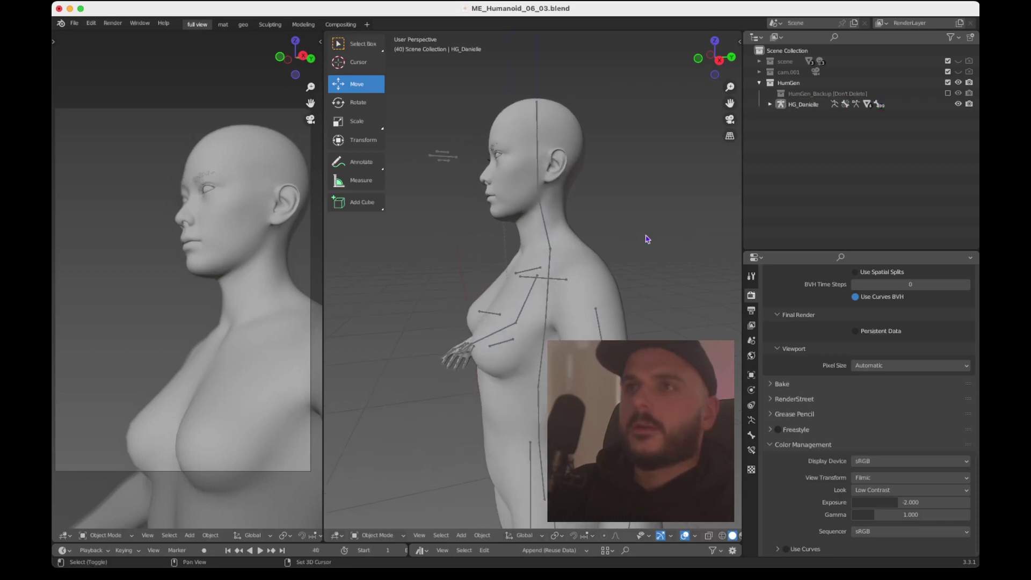
{"action": "left_click", "coordinate": [551, 220]}
{"action": "scroll", "coordinate": [679, 207], "scroll_direction": "down", "scroll_amount": 2}
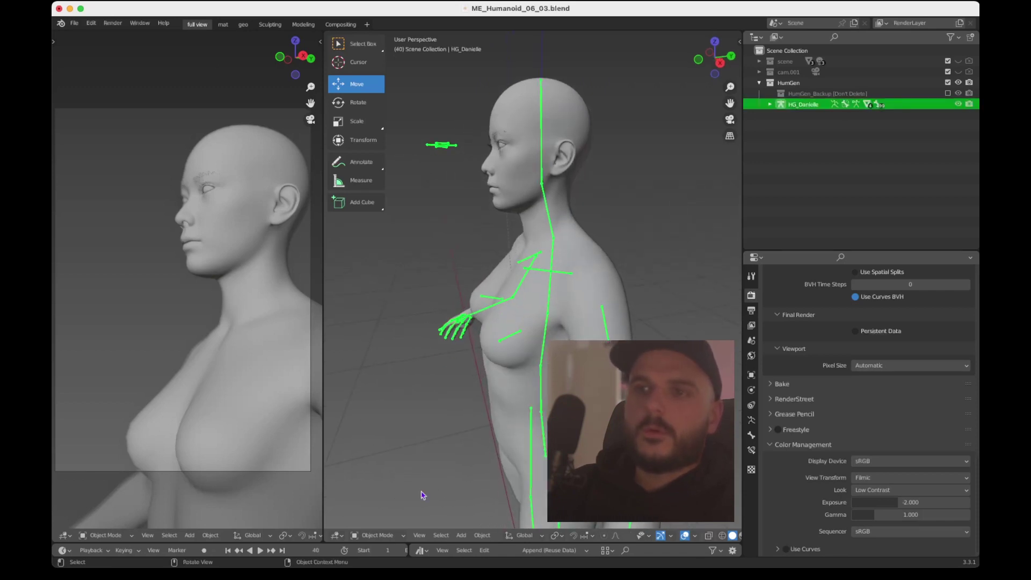
{"action": "left_click", "coordinate": [379, 534]}
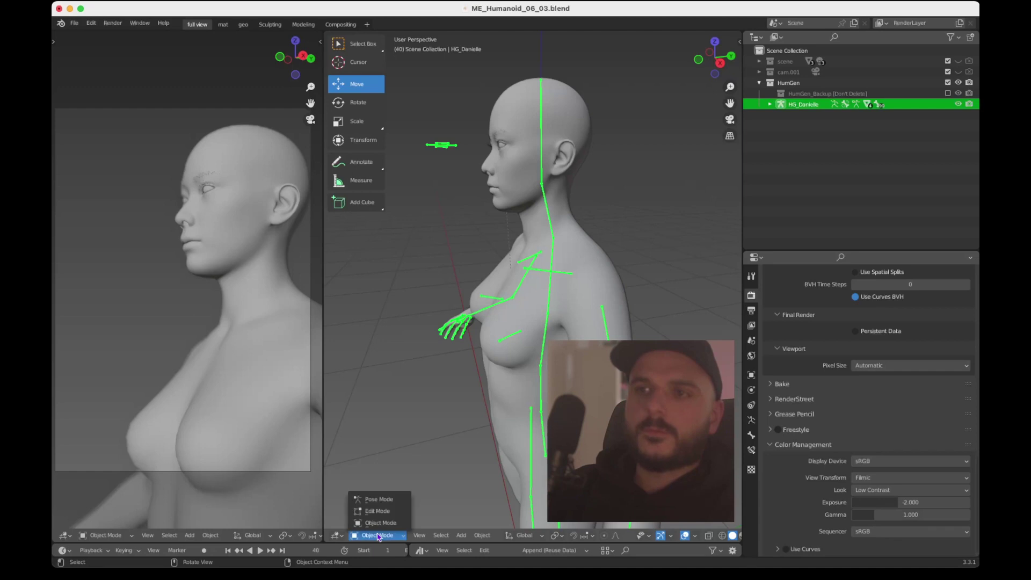
{"action": "left_click", "coordinate": [392, 500]}
Rotate the neck bone forward about the X axis so the head leans ahead of the shoulders
{"action": "left_click", "coordinate": [549, 208]}
{"action": "scroll", "coordinate": [611, 211], "scroll_direction": "up", "scroll_amount": 2}
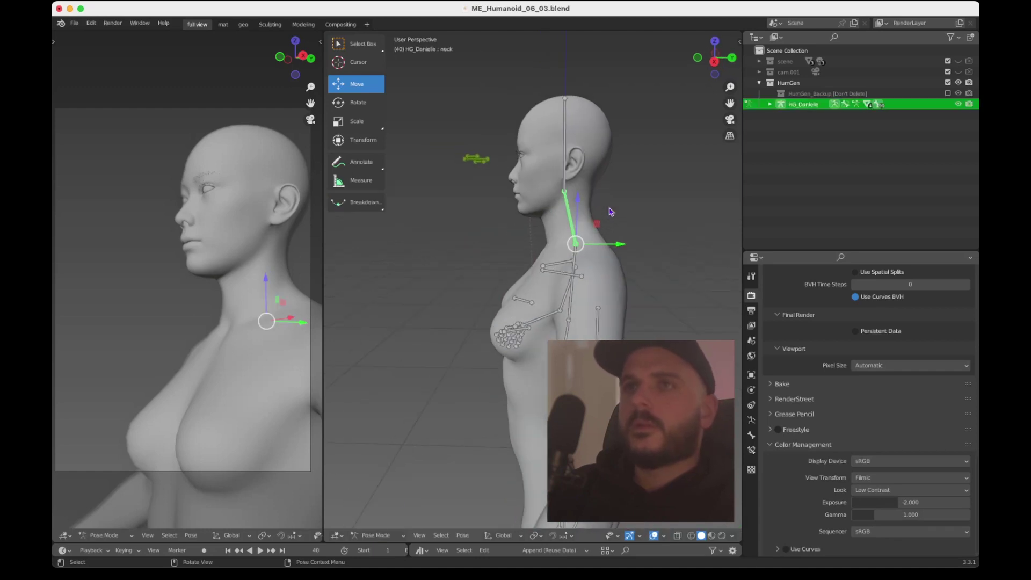
{"action": "left_click", "coordinate": [360, 103]}
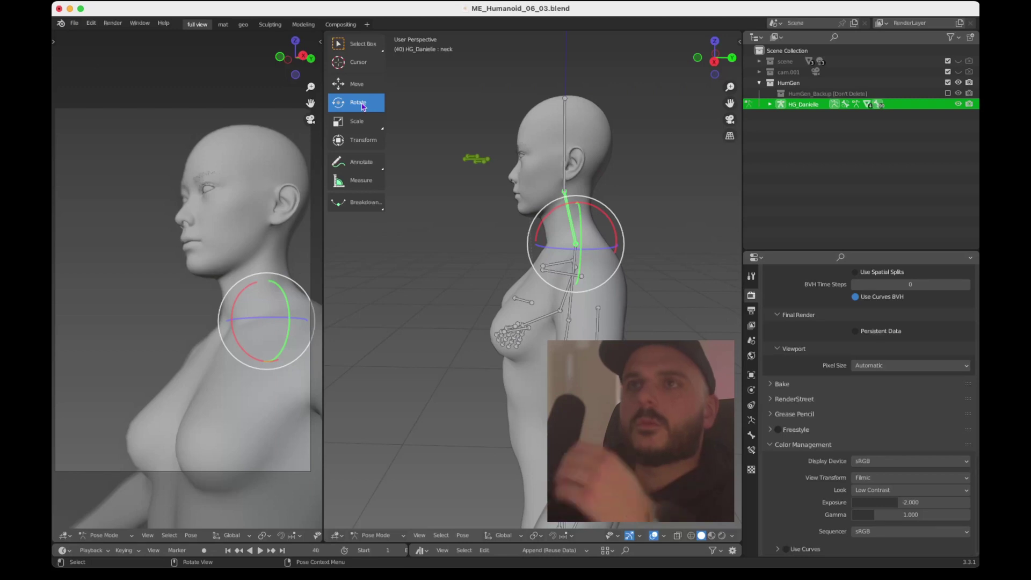
{"action": "left_click_drag", "start_coordinate": [600, 210], "coordinate": [591, 208]}
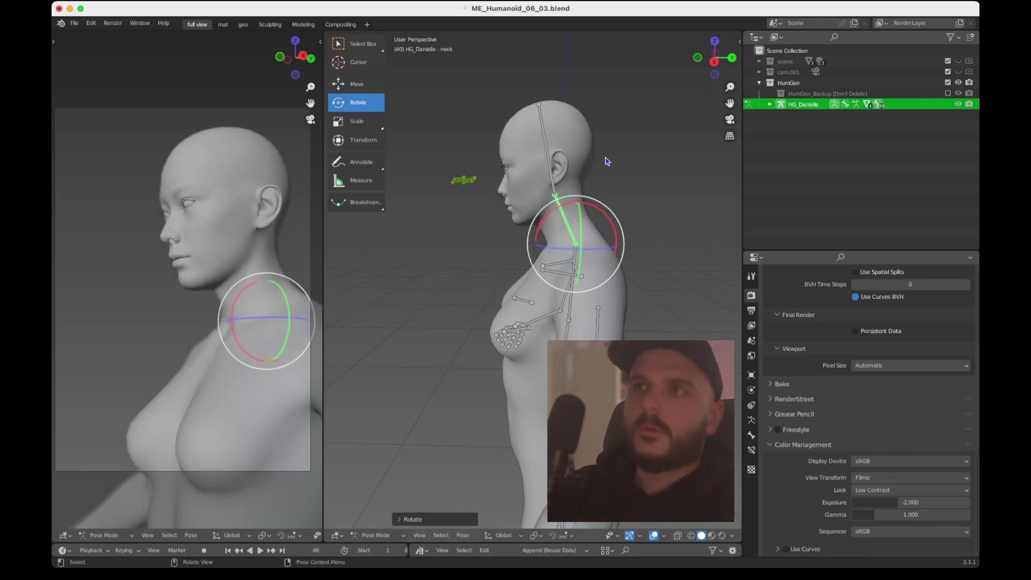
Rotate the head bone slightly about the X axis to adjust the tilt of the head
{"action": "scroll", "coordinate": [606, 162], "scroll_direction": "left", "scroll_amount": 5}
{"action": "scroll", "coordinate": [606, 161], "scroll_direction": "down", "scroll_amount": 4}
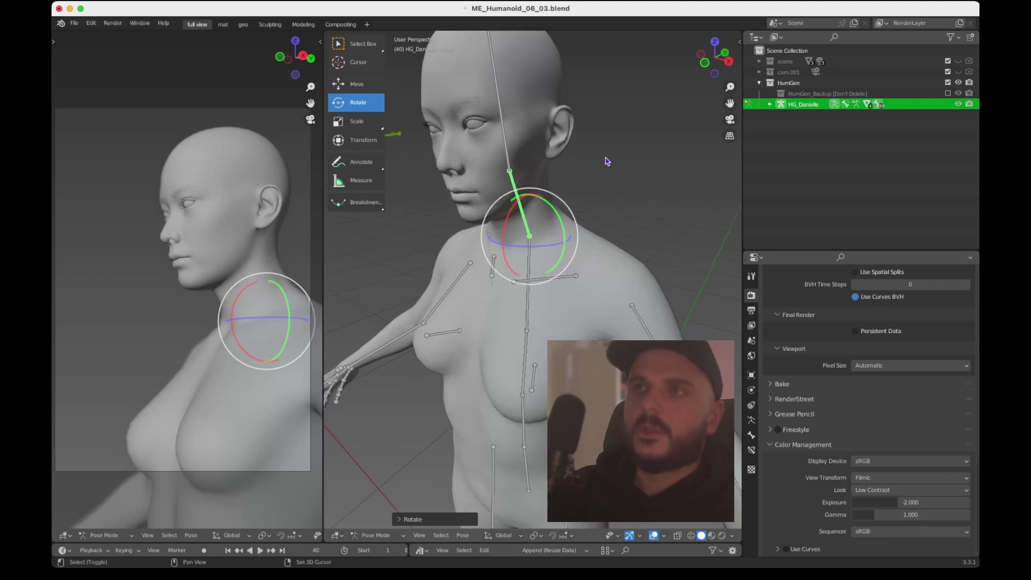
{"action": "scroll", "coordinate": [605, 161], "scroll_direction": "right", "scroll_amount": 5}
{"action": "scroll", "coordinate": [606, 161], "scroll_direction": "up", "scroll_amount": 3, "text": "ctrl"}
{"action": "scroll", "coordinate": [606, 161], "scroll_direction": "up", "scroll_amount": 2, "text": "shift"}
{"action": "scroll", "coordinate": [605, 163], "scroll_direction": "down", "scroll_amount": 3, "text": "ctrl"}
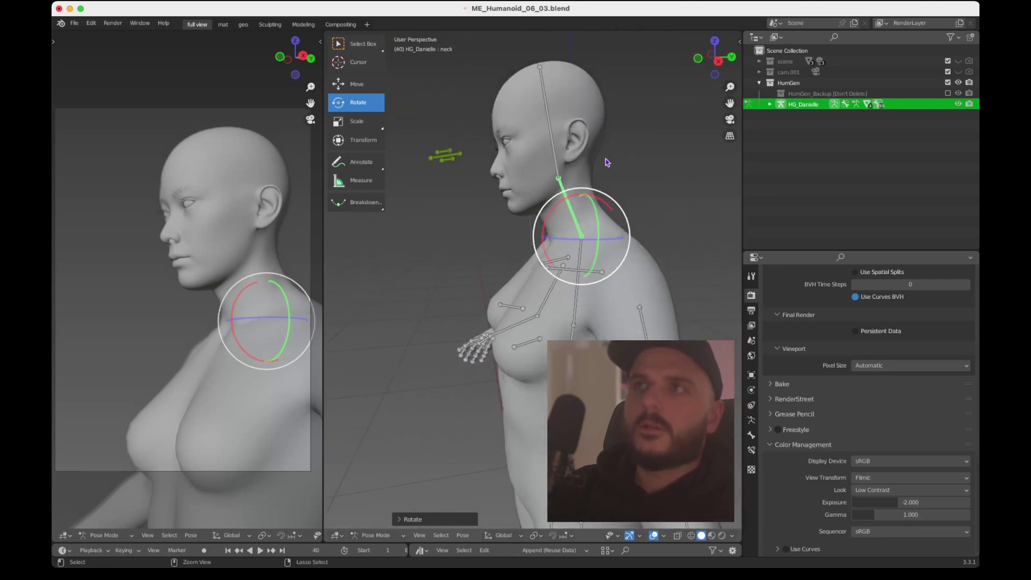
{"action": "left_click", "coordinate": [553, 155]}
{"action": "left_click_drag", "start_coordinate": [544, 141], "coordinate": [540, 142]}
{"action": "left_click", "coordinate": [716, 61]}
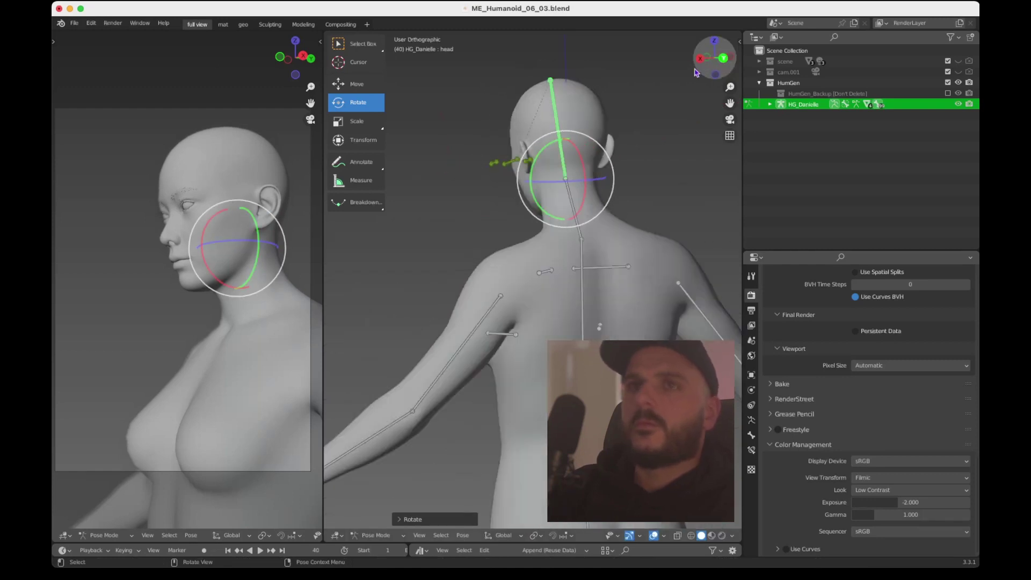
{"action": "key", "text": "q"}
{"action": "key", "text": "Escape"}
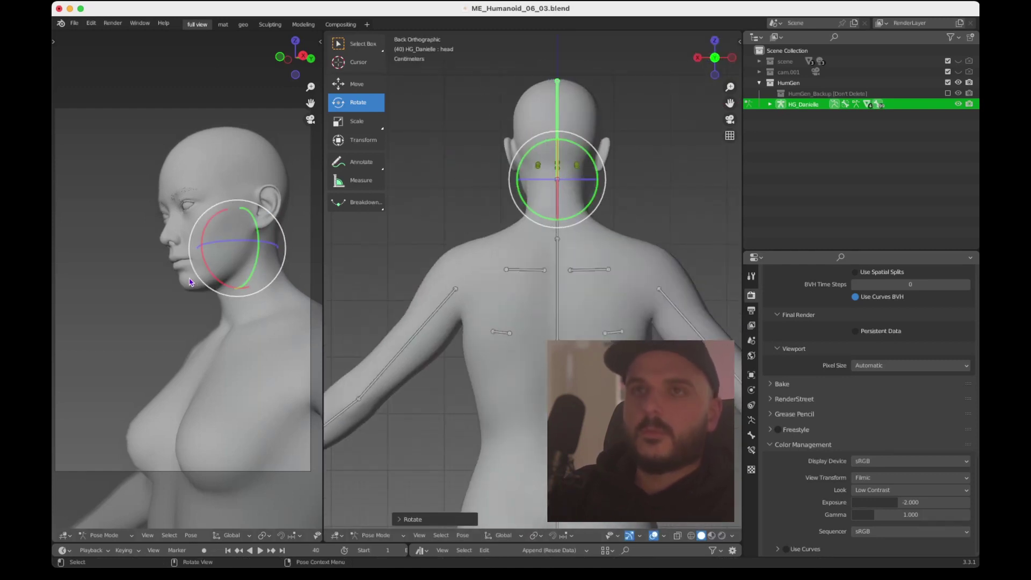
{"action": "key", "text": "Tab"}
{"action": "key", "text": "Tab"}
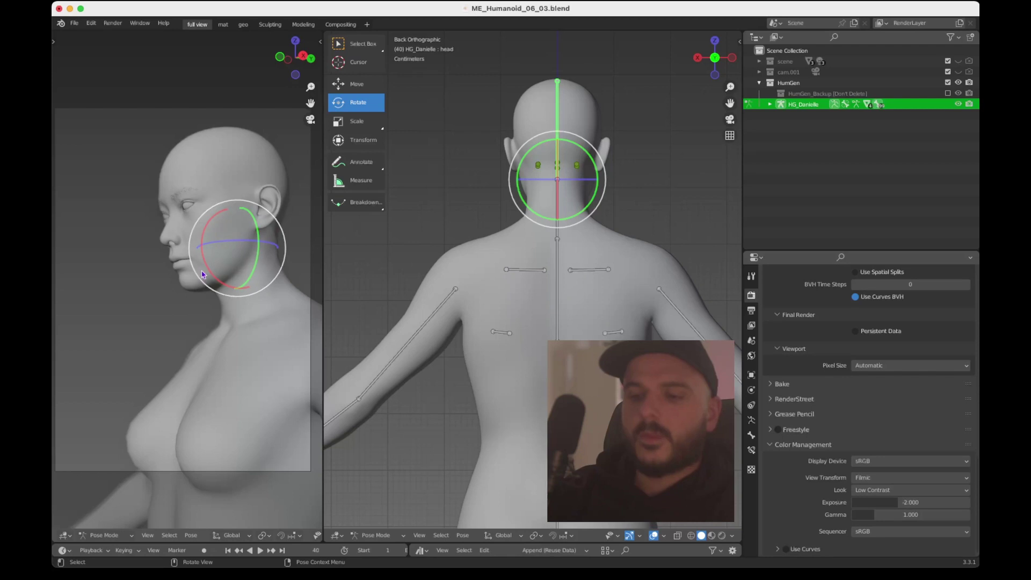
{"action": "key", "text": "q"}
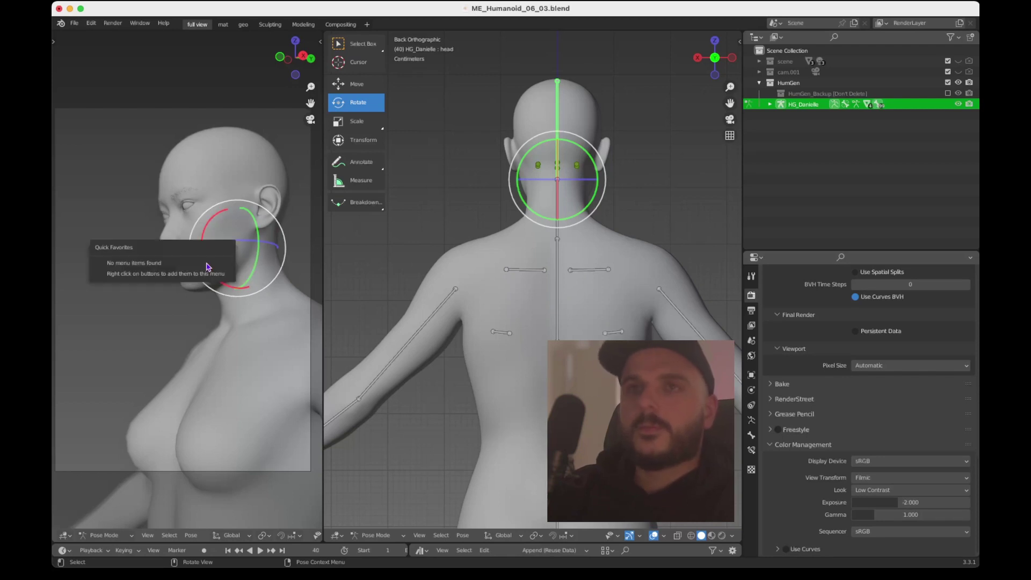
{"action": "key", "text": "Tab"}
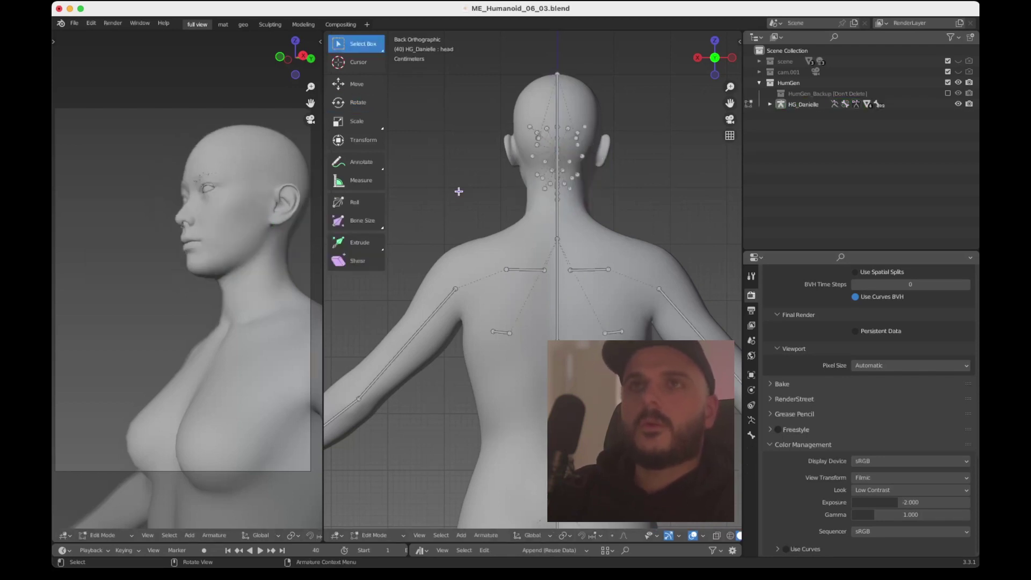
{"action": "key", "text": "Tab"}
Switch the armature from Pose Mode to Object Mode and lock the camera to the view
{"action": "left_click", "coordinate": [379, 535]}
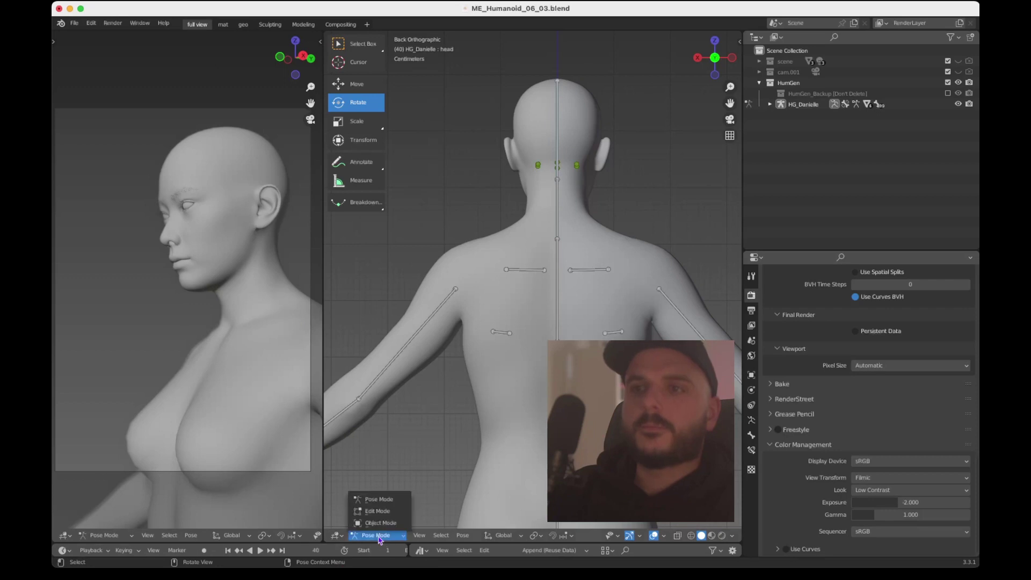
{"action": "left_click", "coordinate": [386, 526]}
{"action": "key", "text": "q"}
{"action": "left_click", "coordinate": [175, 263]}
Reframe the camera around the bust in a three-quarter view, leaving empty space above the head
{"action": "middle_click_drag", "start_coordinate": [161, 264], "coordinate": [178, 264]}
{"action": "scroll", "coordinate": [177, 264], "scroll_direction": "up", "scroll_amount": 3, "text": "shift"}
{"action": "scroll", "coordinate": [177, 264], "scroll_direction": "up", "scroll_amount": 2}
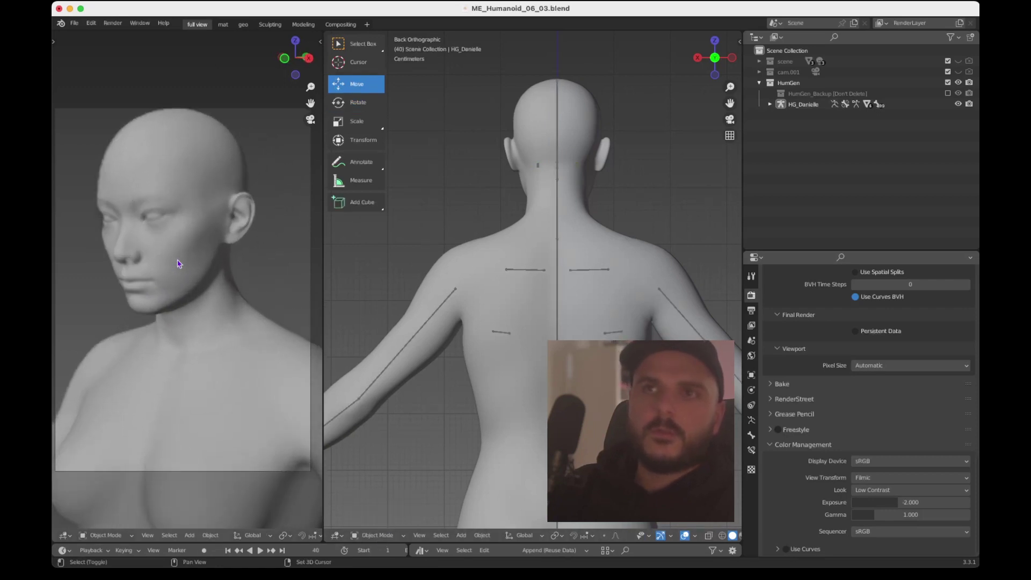
{"action": "scroll", "coordinate": [177, 264], "scroll_direction": "down", "scroll_amount": 2}
{"action": "scroll", "coordinate": [178, 264], "scroll_direction": "up", "scroll_amount": 2, "text": "shift"}
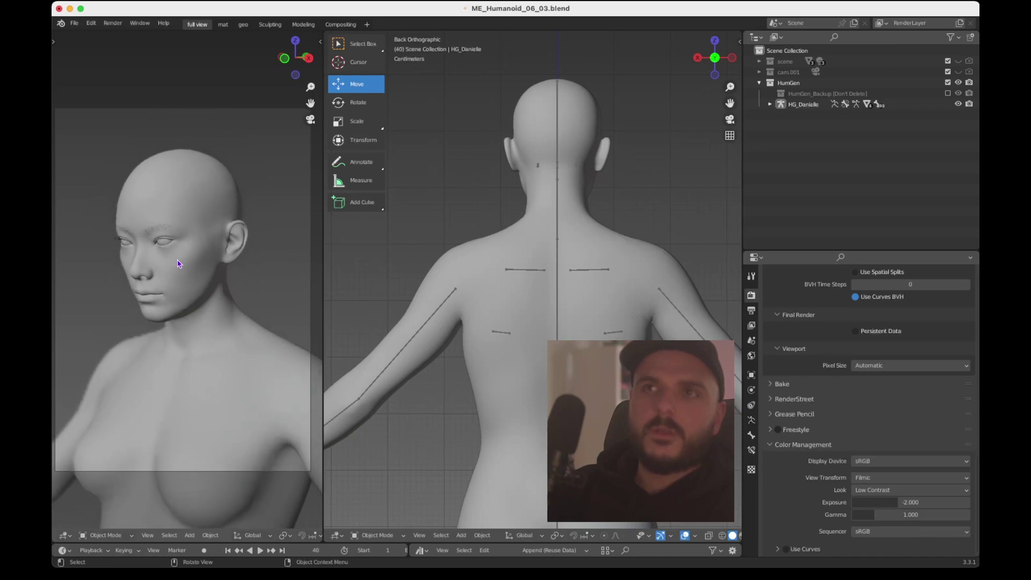
{"action": "scroll", "coordinate": [178, 264], "scroll_direction": "right", "scroll_amount": 3}
{"action": "scroll", "coordinate": [177, 263], "scroll_direction": "up", "scroll_amount": 1, "text": "shift"}
{"action": "scroll", "coordinate": [178, 263], "scroll_direction": "left", "scroll_amount": 4}
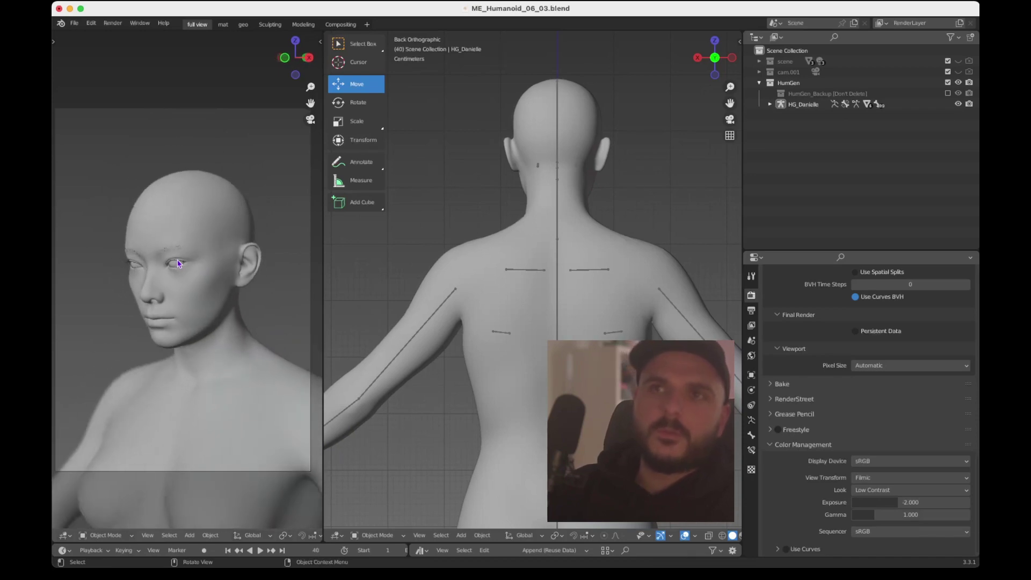
{"action": "scroll", "coordinate": [179, 263], "scroll_direction": "right", "scroll_amount": 10}
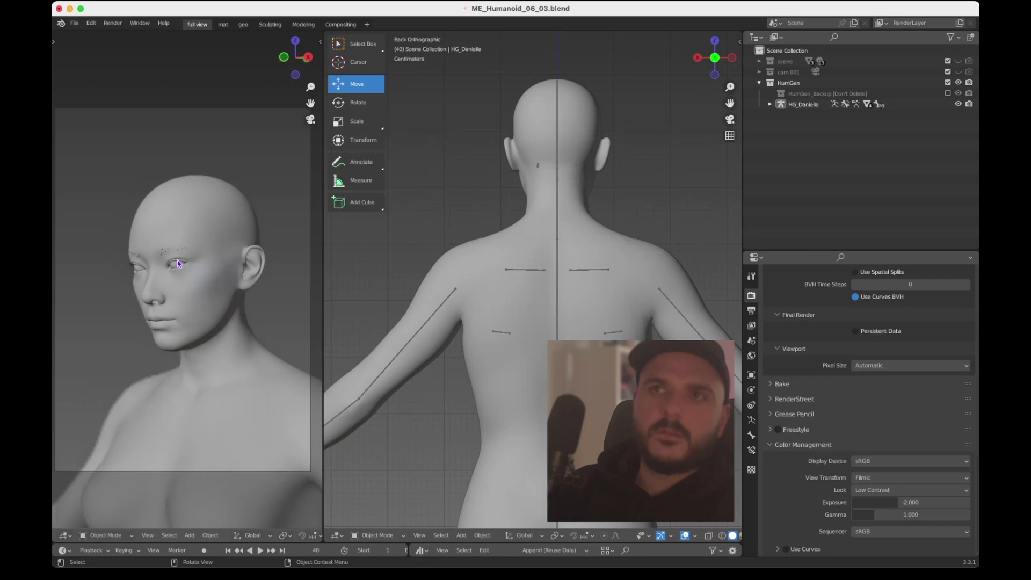
{"action": "scroll", "coordinate": [179, 264], "scroll_direction": "right", "scroll_amount": 8}
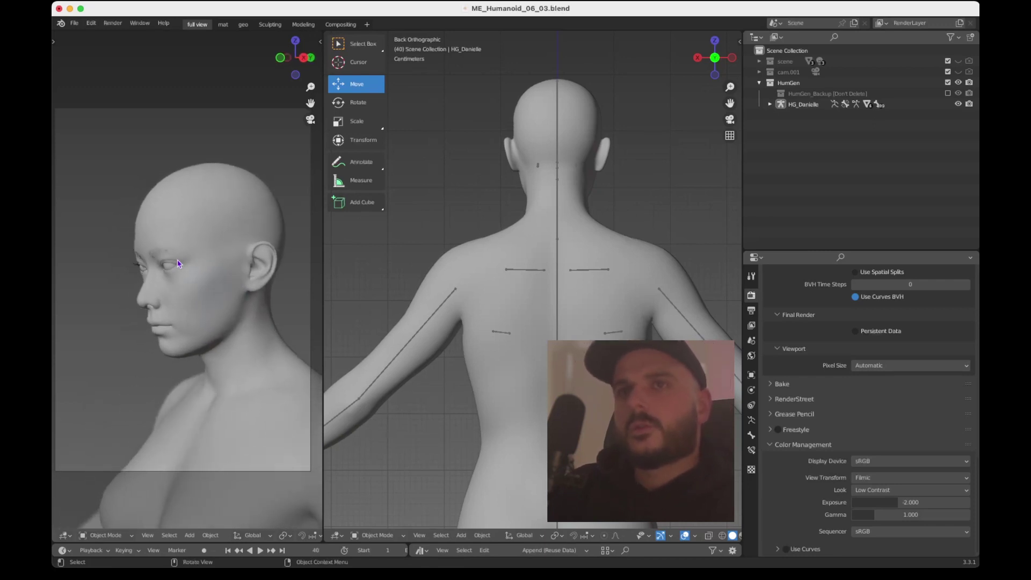
{"action": "scroll", "coordinate": [177, 264], "scroll_direction": "up", "scroll_amount": 2, "text": "shift"}
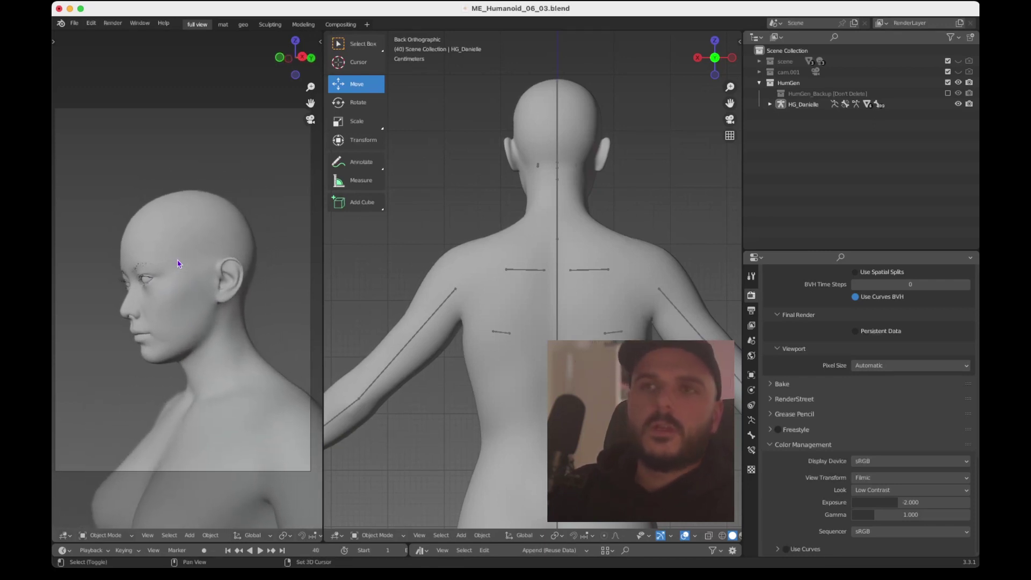
{"action": "scroll", "coordinate": [177, 263], "scroll_direction": "left", "scroll_amount": 3}
{"action": "scroll", "coordinate": [178, 264], "scroll_direction": "left", "scroll_amount": 2, "text": "shift"}
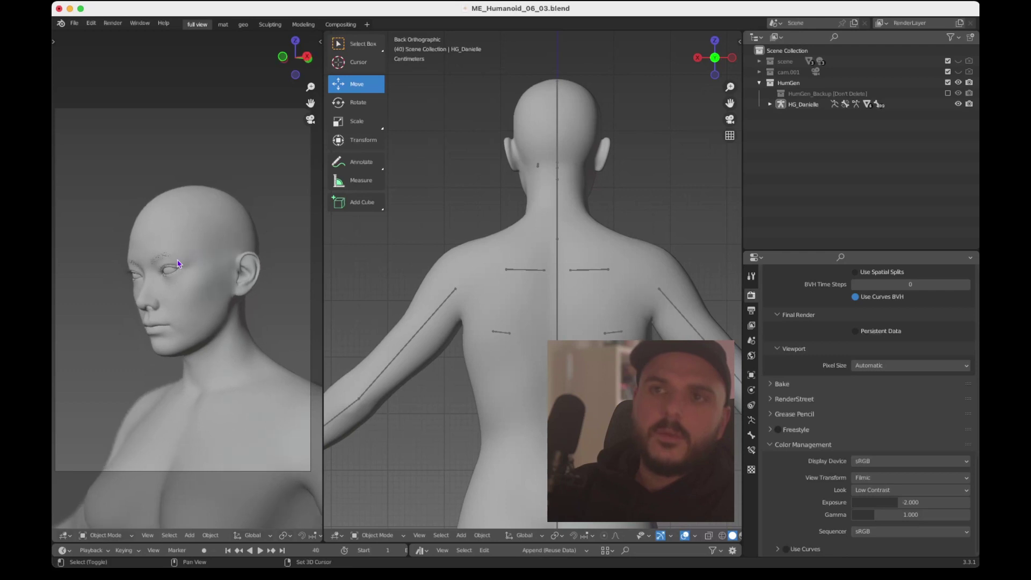
{"action": "scroll", "coordinate": [177, 264], "scroll_direction": "left", "scroll_amount": 2}
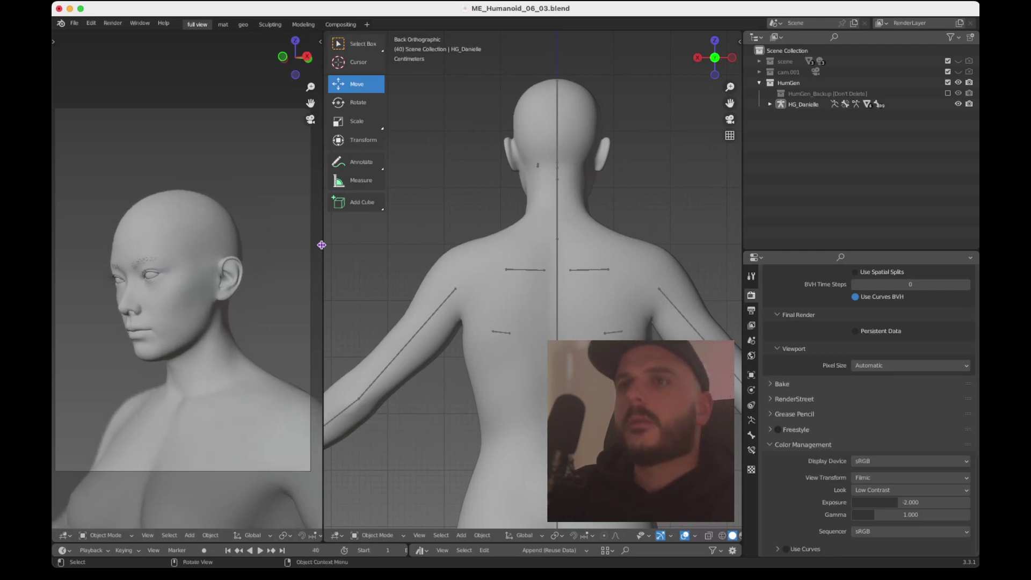
Fine-tune the camera angle slightly toward the figure's side and unlock the camera from the view
{"action": "left_click_drag", "start_coordinate": [324, 250], "coordinate": [351, 251]}
{"action": "scroll", "coordinate": [217, 278], "scroll_direction": "left", "scroll_amount": 1, "text": "shift"}
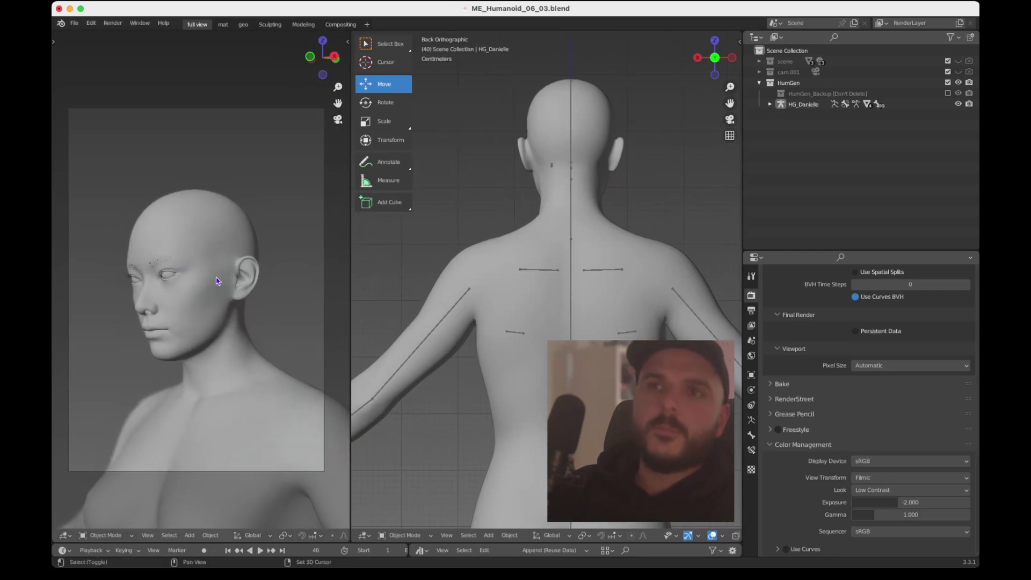
{"action": "scroll", "coordinate": [217, 279], "scroll_direction": "down", "scroll_amount": 1, "text": "ctrl"}
{"action": "scroll", "coordinate": [217, 281], "scroll_direction": "right", "scroll_amount": 4}
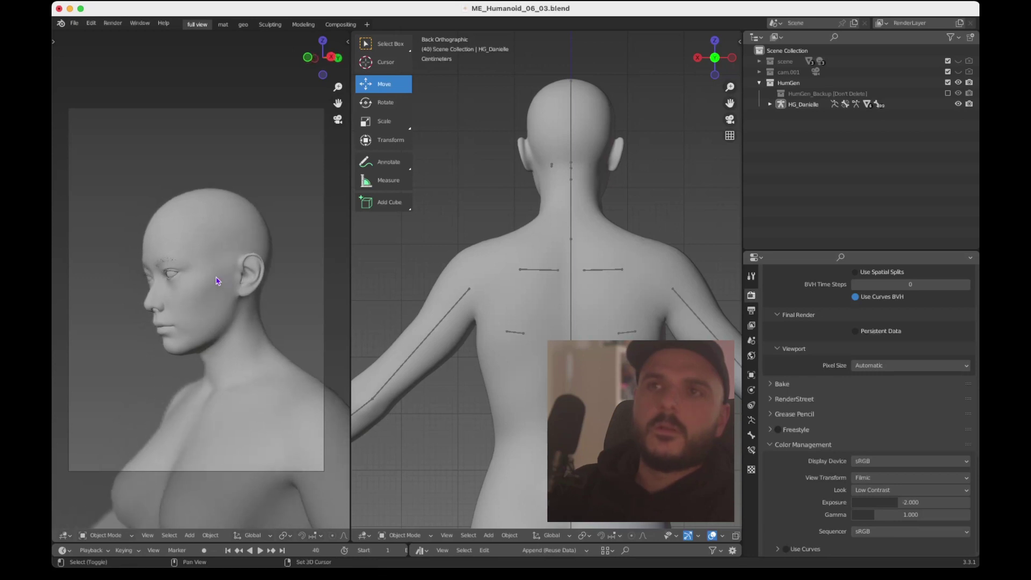
{"action": "key", "text": "q"}
{"action": "left_click", "coordinate": [213, 282]}
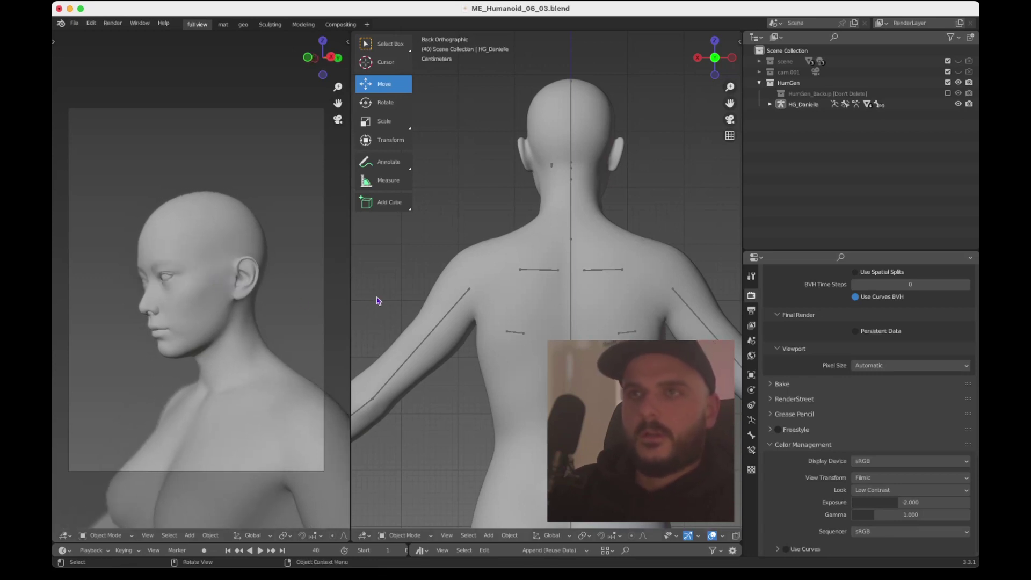
{"action": "left_click_drag", "start_coordinate": [351, 289], "coordinate": [310, 287]}
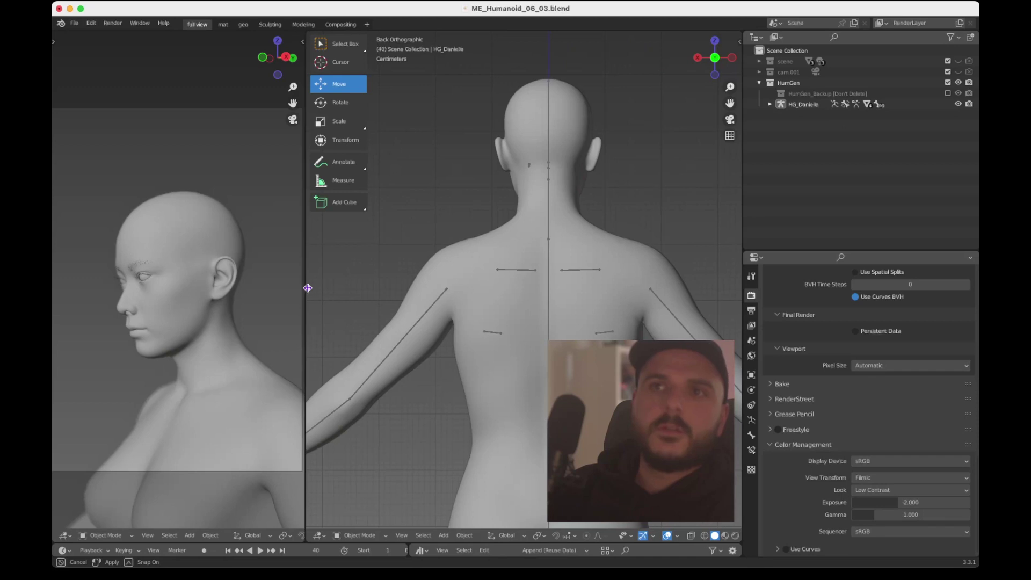
Select the human's armature, activate the Rotate tool and return the armature to Pose Mode
{"action": "scroll", "coordinate": [526, 239], "scroll_direction": "right", "scroll_amount": 4}
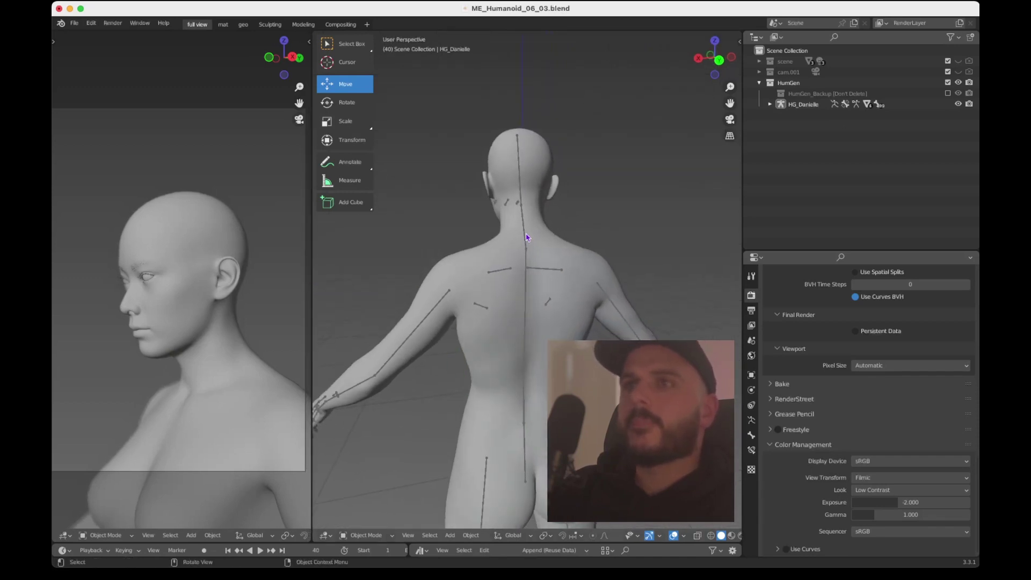
{"action": "left_click", "coordinate": [517, 172]}
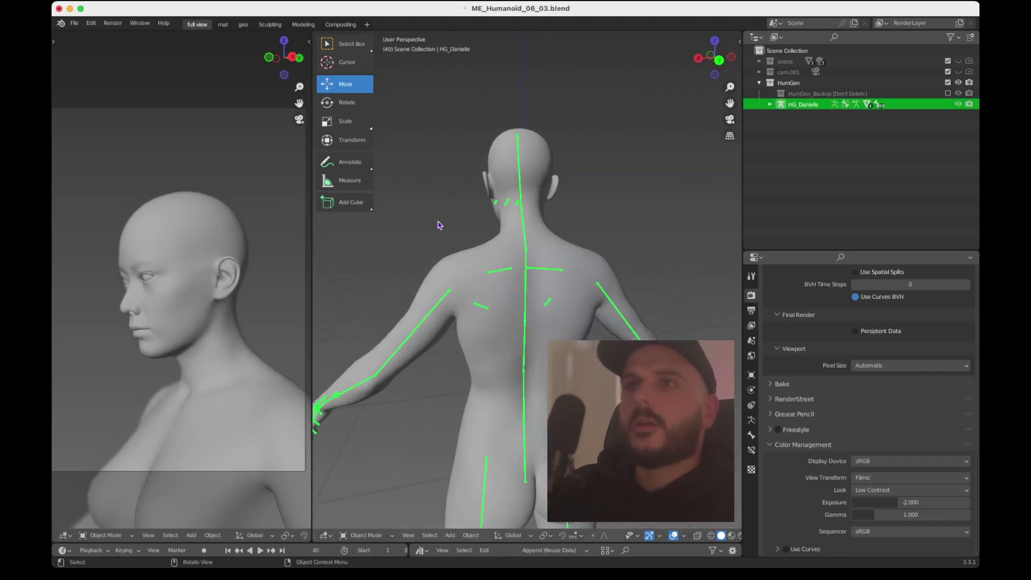
{"action": "left_click", "coordinate": [352, 104]}
{"action": "left_click", "coordinate": [369, 534]}
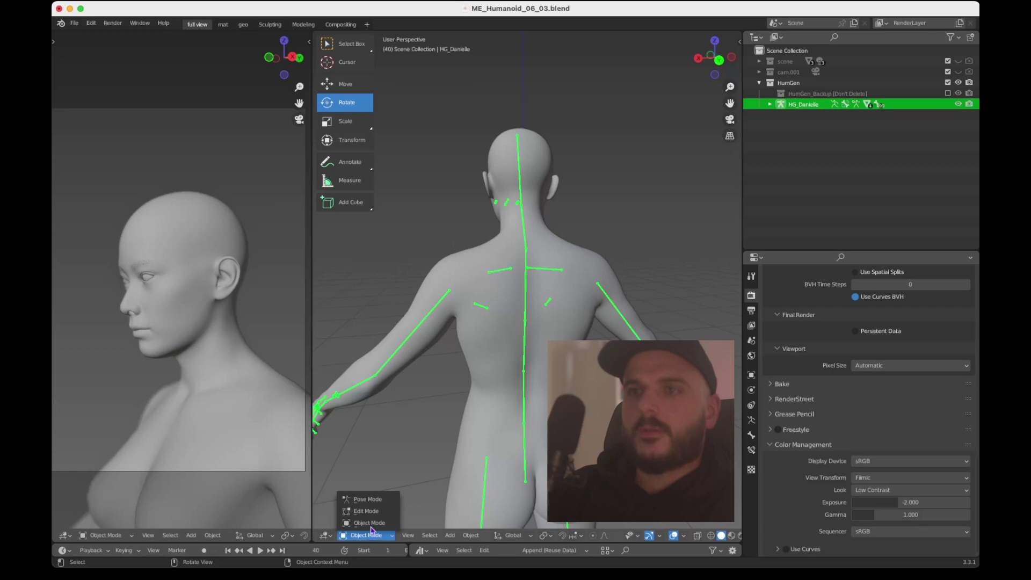
{"action": "left_click", "coordinate": [368, 499]}
{"action": "left_click", "coordinate": [532, 172]}
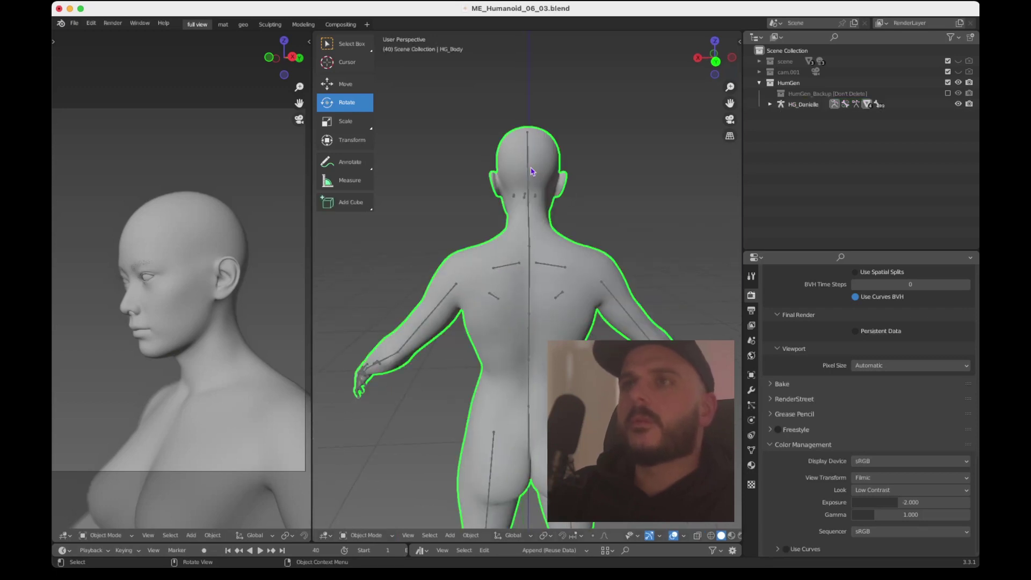
Rotate the neck bone slightly about the Z and Y axes to turn and tilt the neck sideways
{"action": "left_click", "coordinate": [529, 216]}
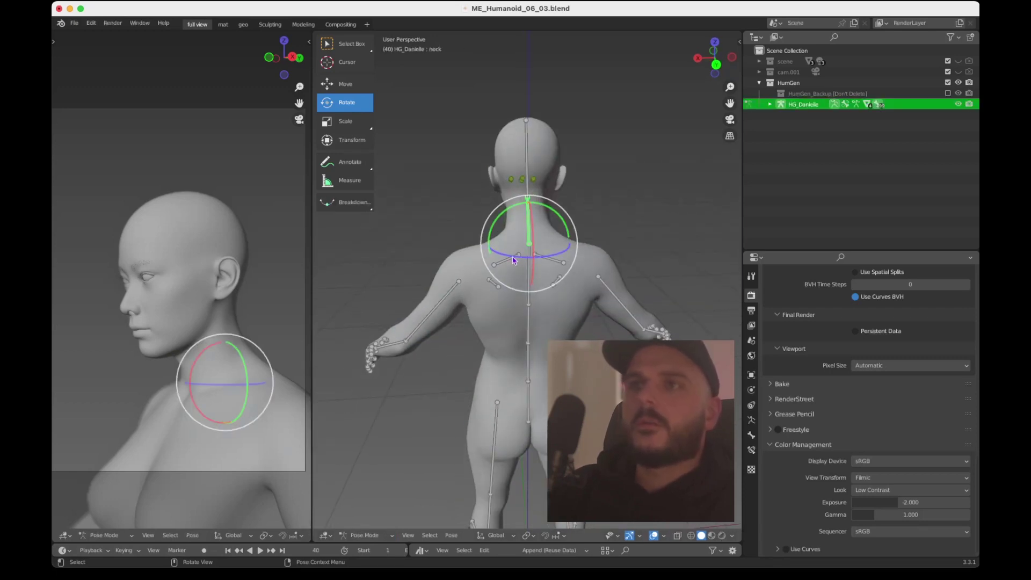
{"action": "left_click_drag", "start_coordinate": [514, 256], "coordinate": [519, 258]}
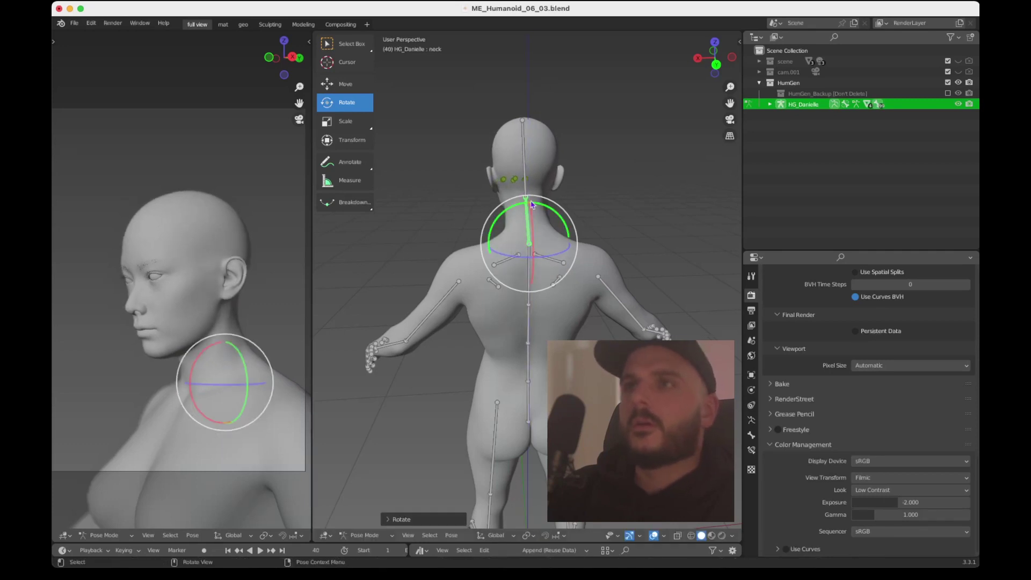
{"action": "left_click_drag", "start_coordinate": [545, 206], "coordinate": [553, 205]}
Rotate the head bone slightly about the X axis so the face tips downward
{"action": "left_click", "coordinate": [539, 156]}
{"action": "middle_click_drag", "start_coordinate": [540, 156], "coordinate": [541, 157]}
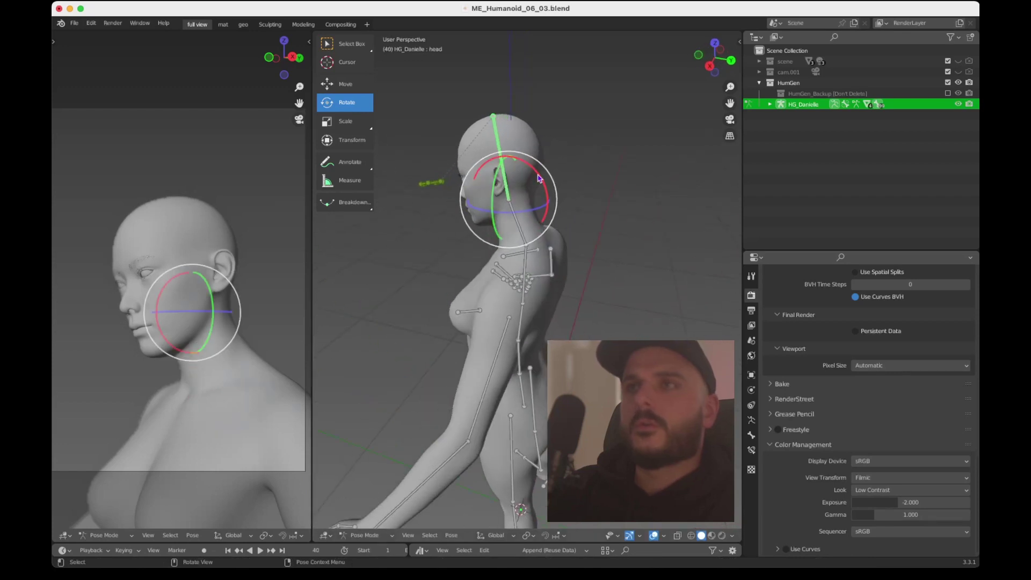
{"action": "left_click_drag", "start_coordinate": [539, 177], "coordinate": [530, 183]}
{"action": "middle_click_drag", "start_coordinate": [531, 183], "coordinate": [586, 252]}
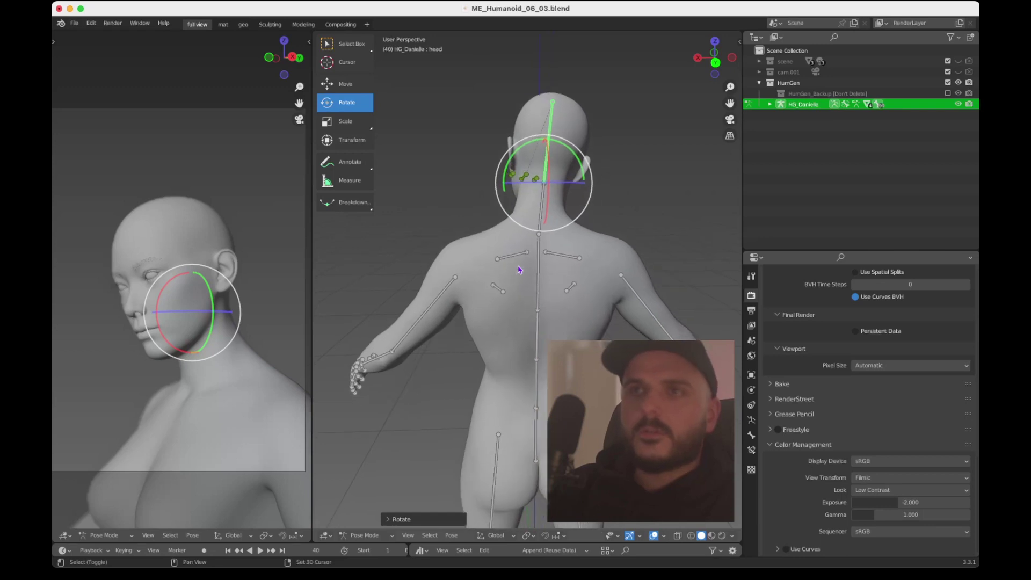
Rotate the right upper arm about the Y axis down beside the body and raise the right shoulder bone
{"action": "left_click", "coordinate": [579, 260]}
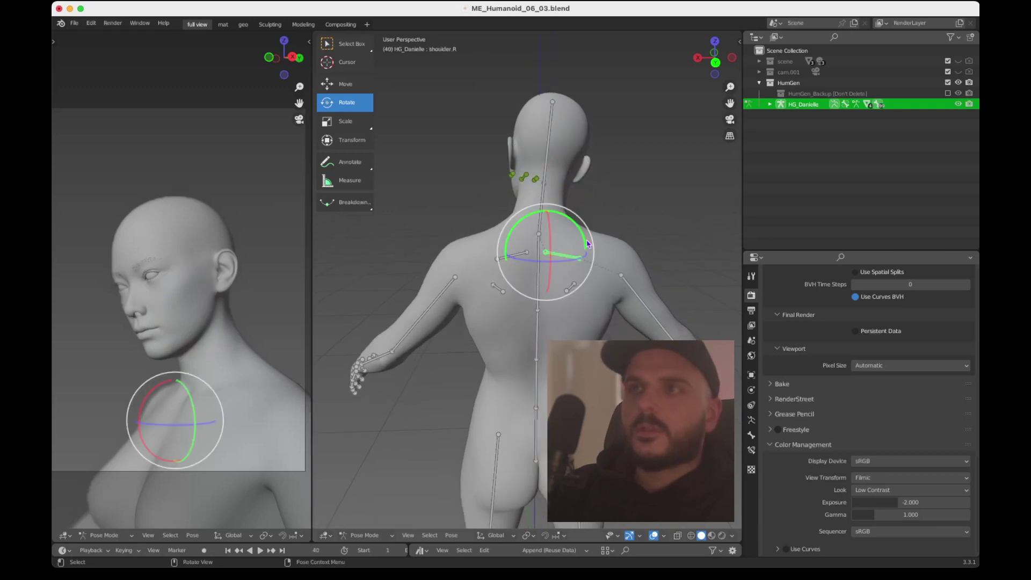
{"action": "left_click_drag", "start_coordinate": [587, 244], "coordinate": [580, 228]}
{"action": "left_click", "coordinate": [639, 283]}
{"action": "left_click_drag", "start_coordinate": [657, 246], "coordinate": [666, 267]}
{"action": "left_click", "coordinate": [560, 258]}
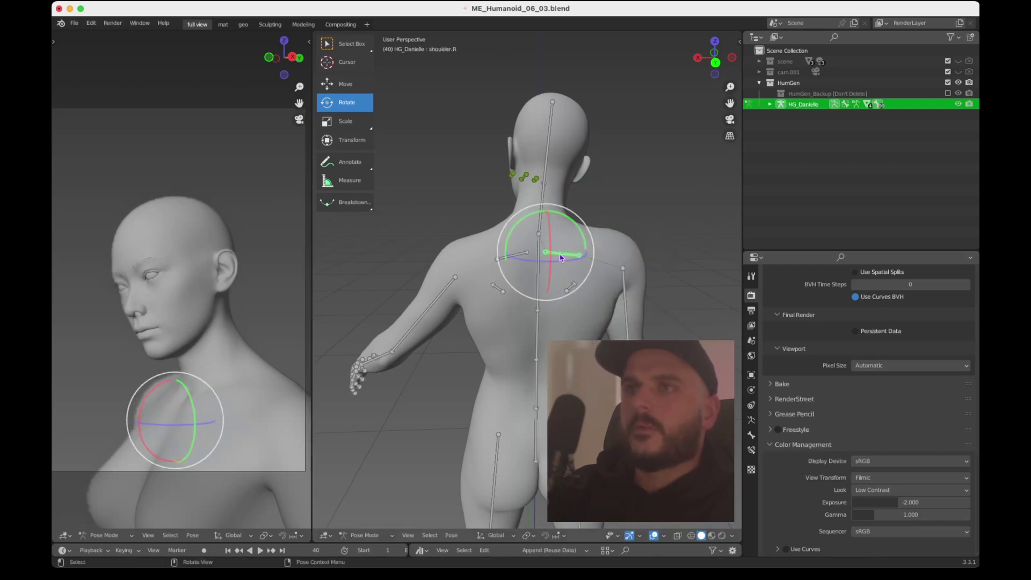
{"action": "left_click_drag", "start_coordinate": [576, 224], "coordinate": [547, 212]}
Rotate the left upper arm about the Y axis down beside the body and raise the left shoulder bone
{"action": "left_click", "coordinate": [511, 256]}
{"action": "left_click", "coordinate": [421, 296]}
{"action": "left_click_drag", "start_coordinate": [424, 234], "coordinate": [417, 275]}
{"action": "left_click", "coordinate": [504, 255]}
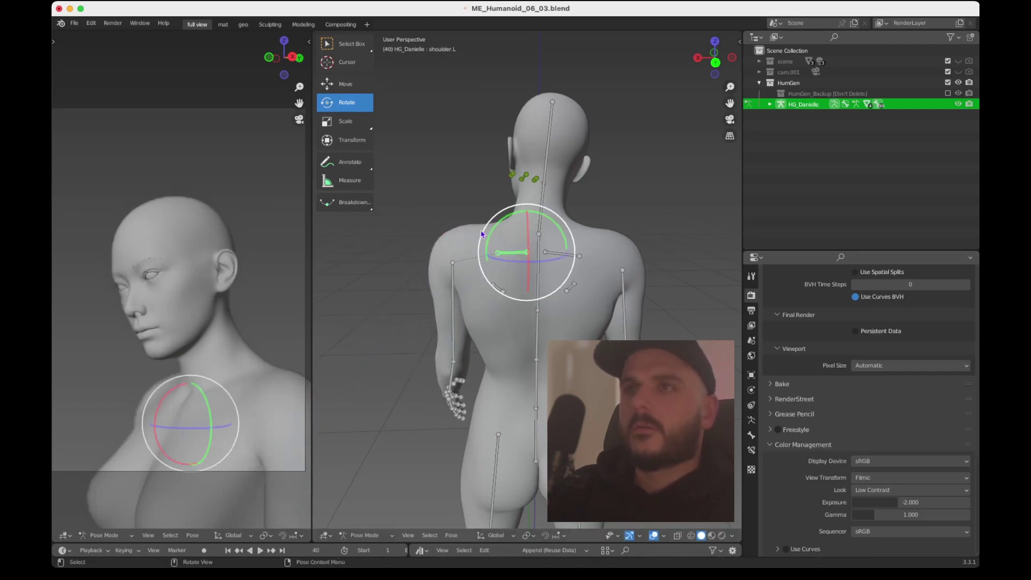
{"action": "left_click_drag", "start_coordinate": [488, 232], "coordinate": [500, 215]}
Examine the posed head, neck and shoulders from the front and side
{"action": "middle_click_drag", "start_coordinate": [500, 215], "coordinate": [535, 182]}
{"action": "middle_click_drag", "start_coordinate": [534, 182], "coordinate": [633, 146], "text": "shift"}
{"action": "left_click", "coordinate": [694, 123]}
{"action": "middle_click_drag", "start_coordinate": [690, 178], "coordinate": [562, 196], "text": "shift"}
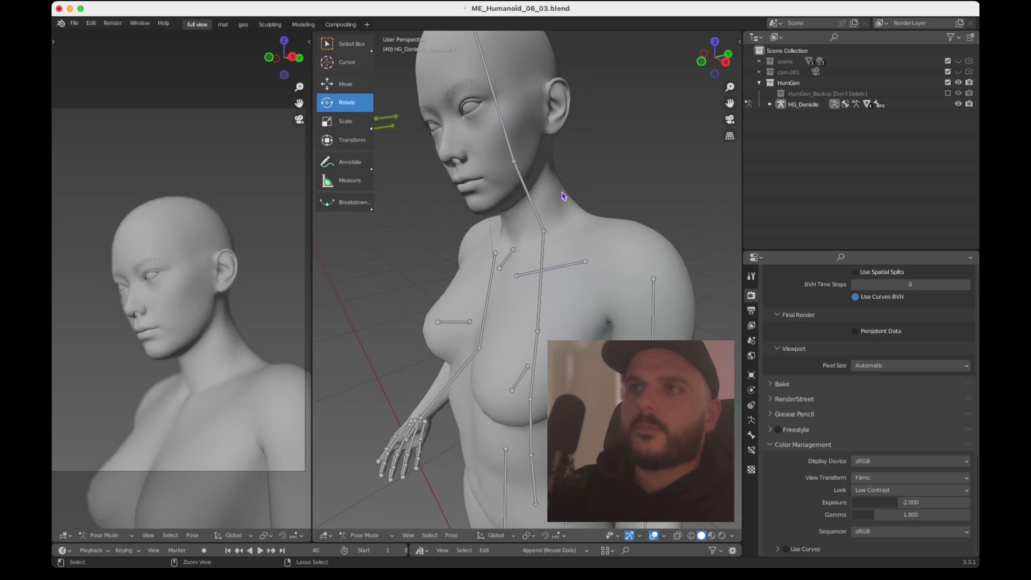
{"action": "scroll", "coordinate": [563, 196], "scroll_direction": "down", "scroll_amount": 3}
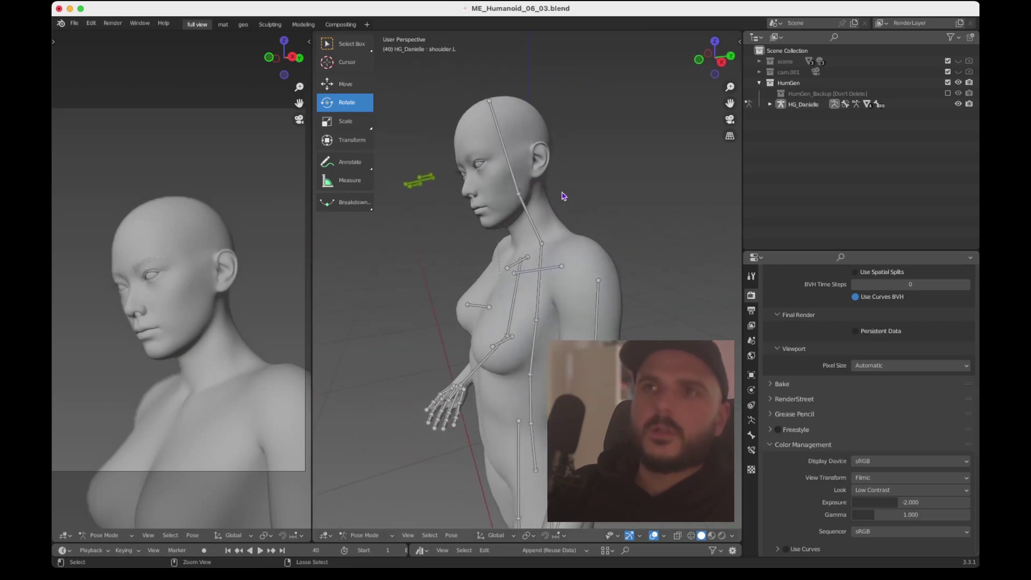
{"action": "scroll", "coordinate": [562, 196], "scroll_direction": "up", "scroll_amount": 2, "text": "ctrl"}
{"action": "scroll", "coordinate": [562, 196], "scroll_direction": "right", "scroll_amount": 4}
{"action": "scroll", "coordinate": [562, 196], "scroll_direction": "down", "scroll_amount": 3, "text": "ctrl"}
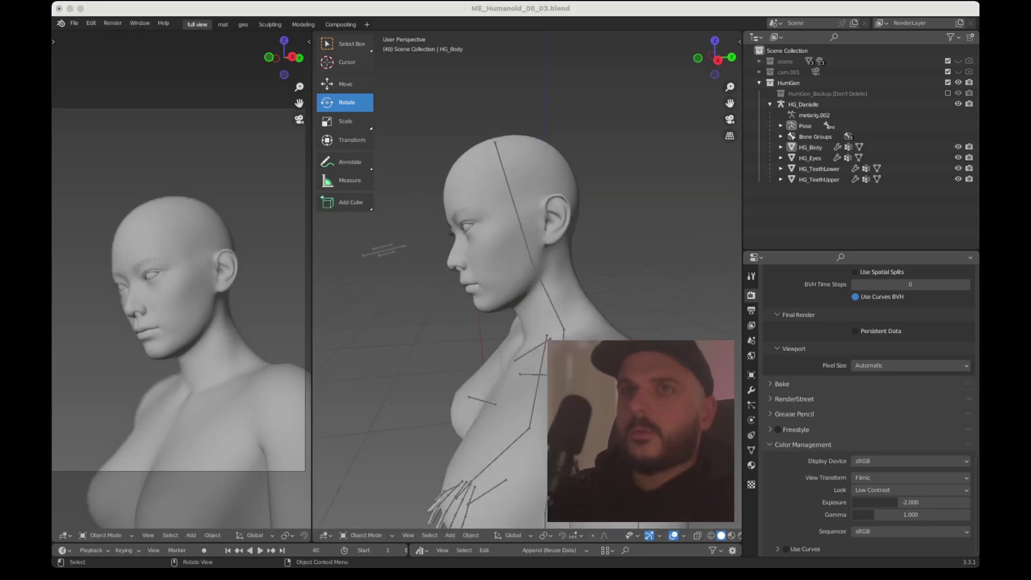
Duplicate the HG_Body mesh in place and hide the original HG_Body
{"action": "left_click", "coordinate": [651, 244]}
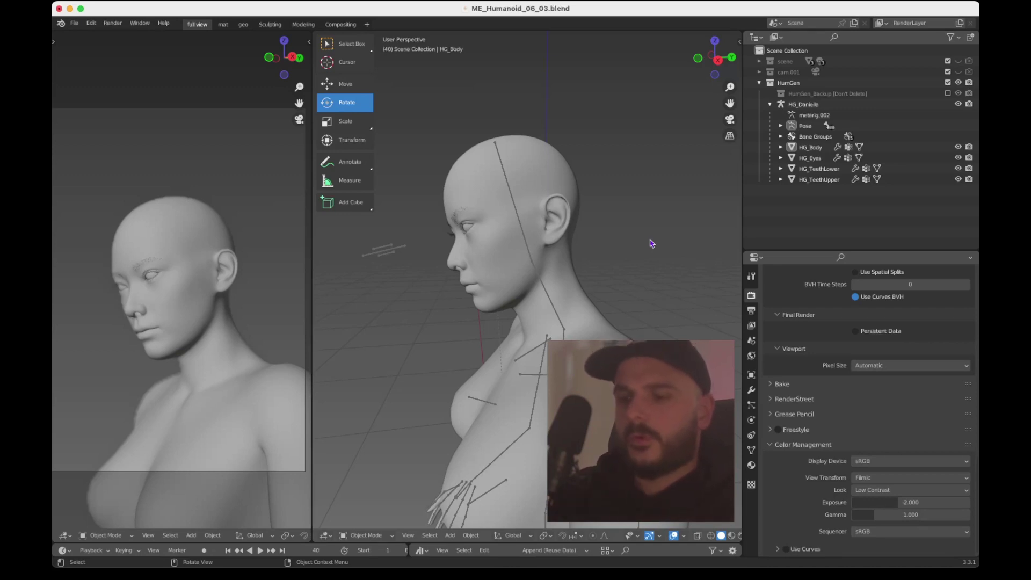
{"action": "scroll", "coordinate": [652, 244], "scroll_direction": "up", "scroll_amount": 3}
{"action": "scroll", "coordinate": [651, 243], "scroll_direction": "down", "scroll_amount": 5}
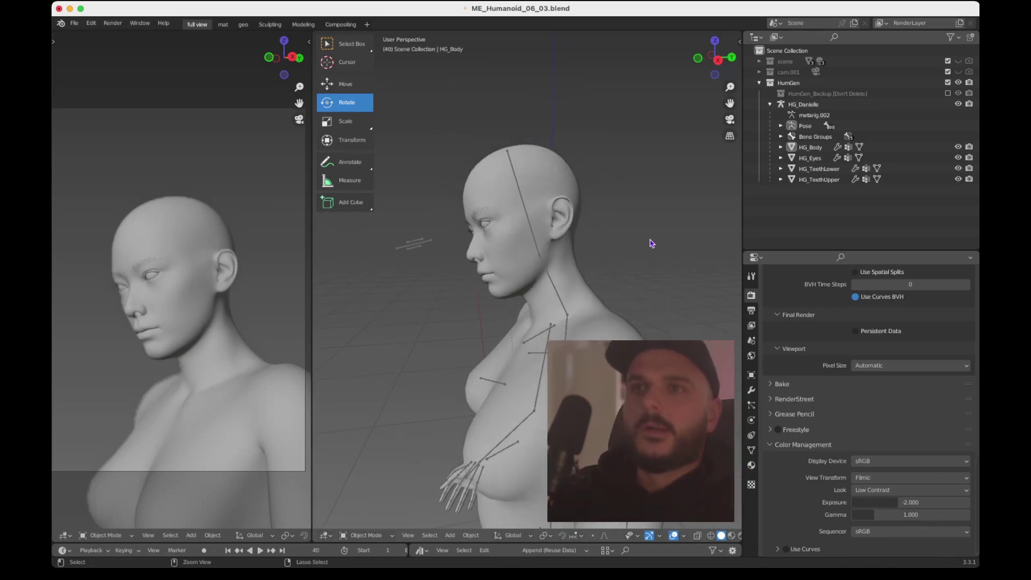
{"action": "left_click", "coordinate": [584, 301]}
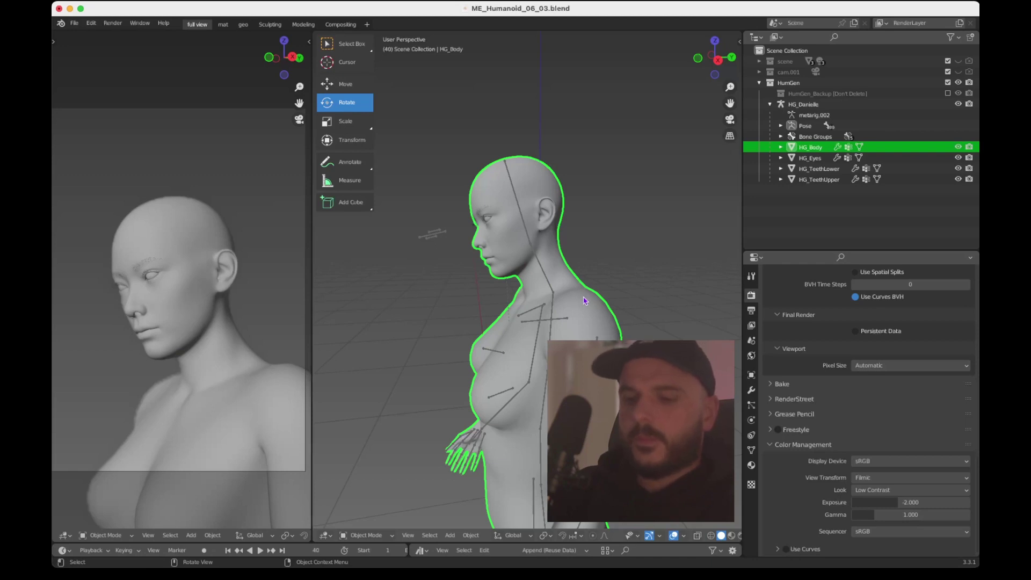
{"action": "key", "text": "shift+d"}
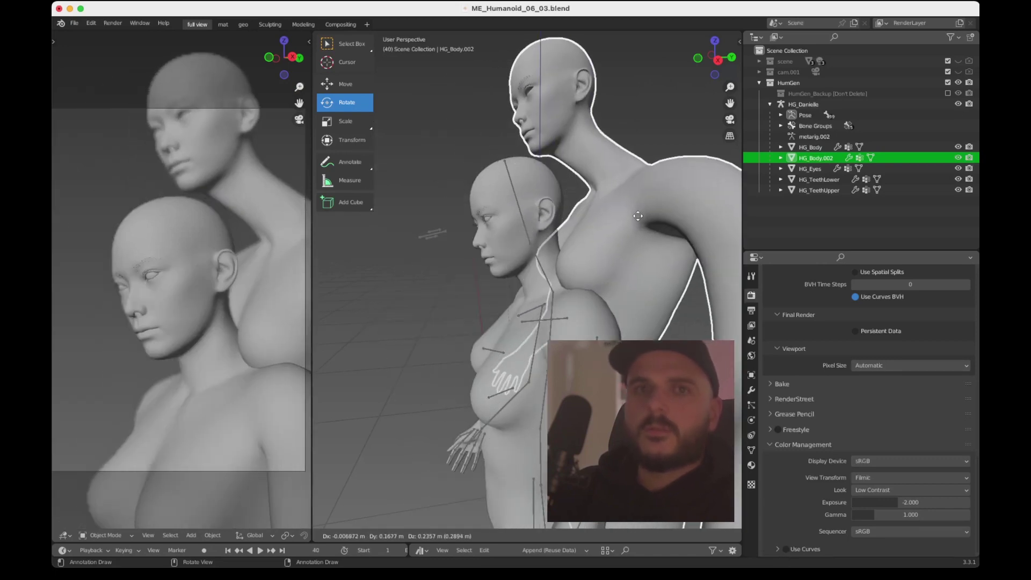
{"action": "key", "text": "Escape"}
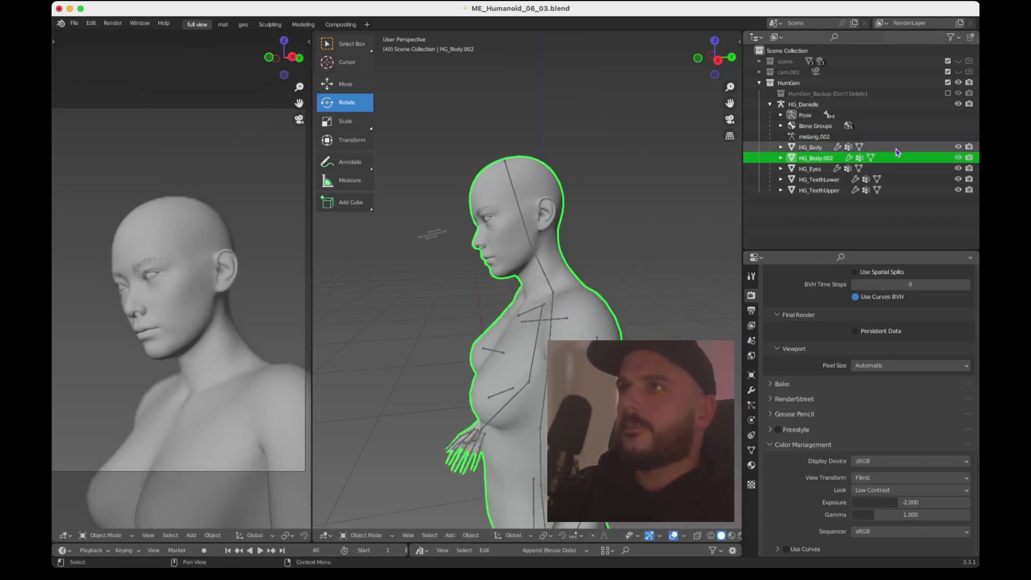
{"action": "left_click", "coordinate": [959, 147]}
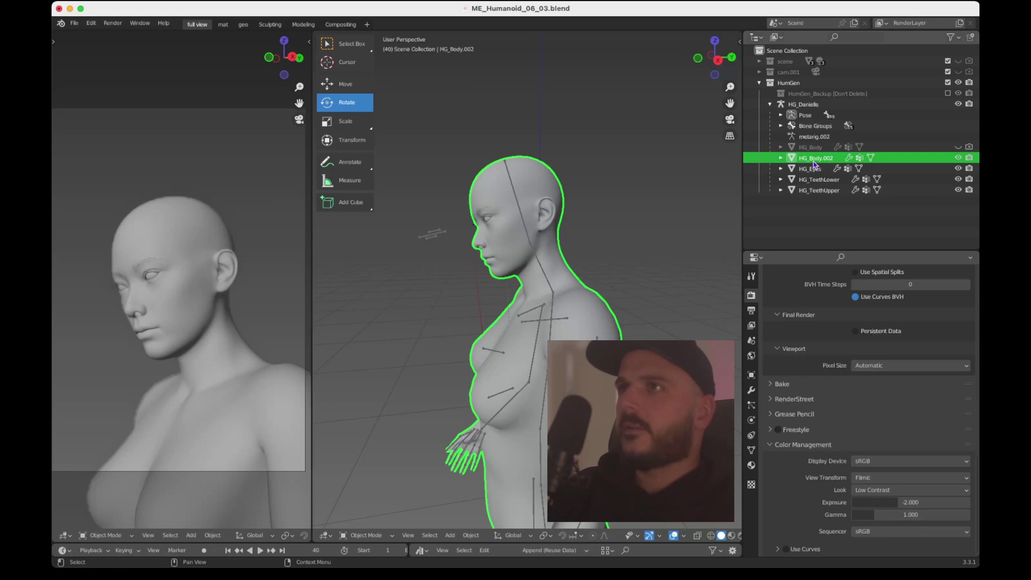
Enter Edit Mode on the duplicate HG_Body.002 and hide the eyes and the upper and lower teeth
{"action": "scroll", "coordinate": [592, 279], "scroll_direction": "up", "scroll_amount": 5}
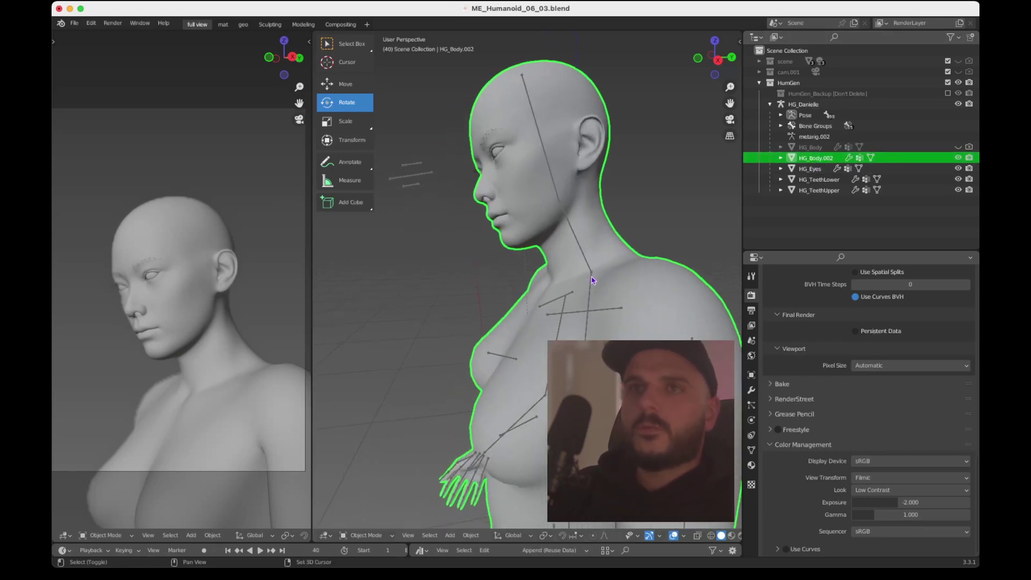
{"action": "scroll", "coordinate": [592, 280], "scroll_direction": "down", "scroll_amount": 5}
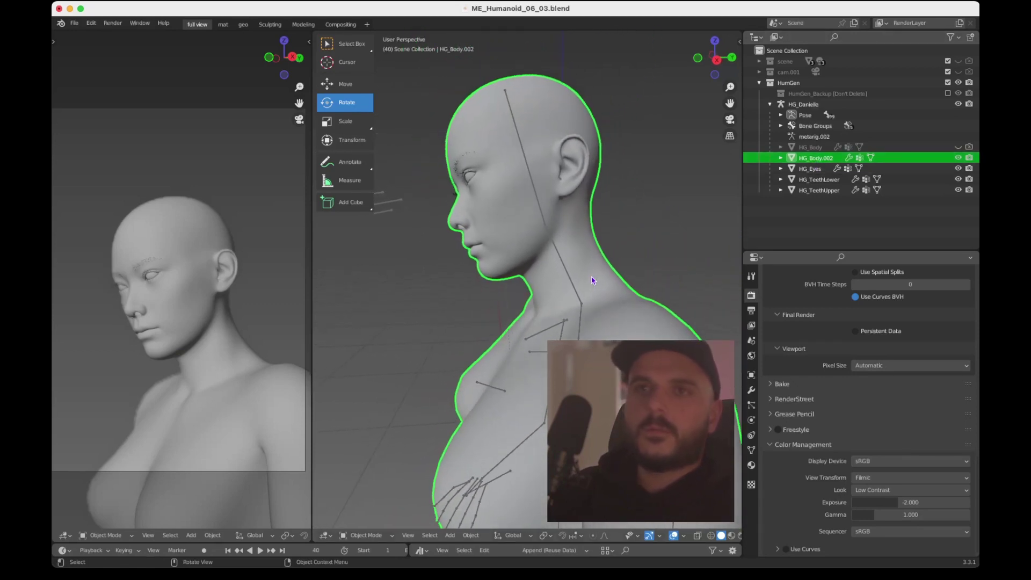
{"action": "scroll", "coordinate": [580, 283], "scroll_direction": "left", "scroll_amount": 2}
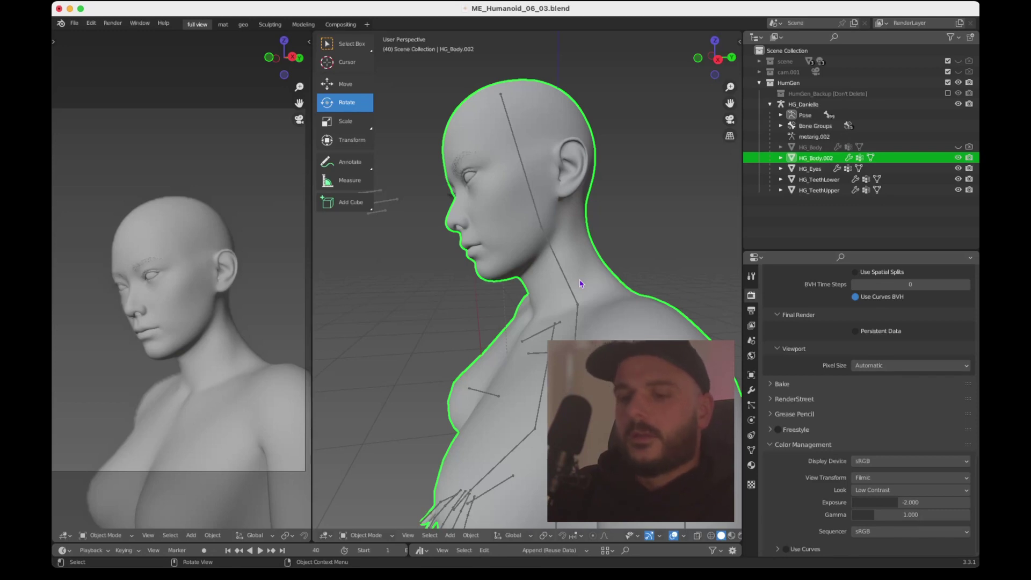
{"action": "key", "text": "Tab"}
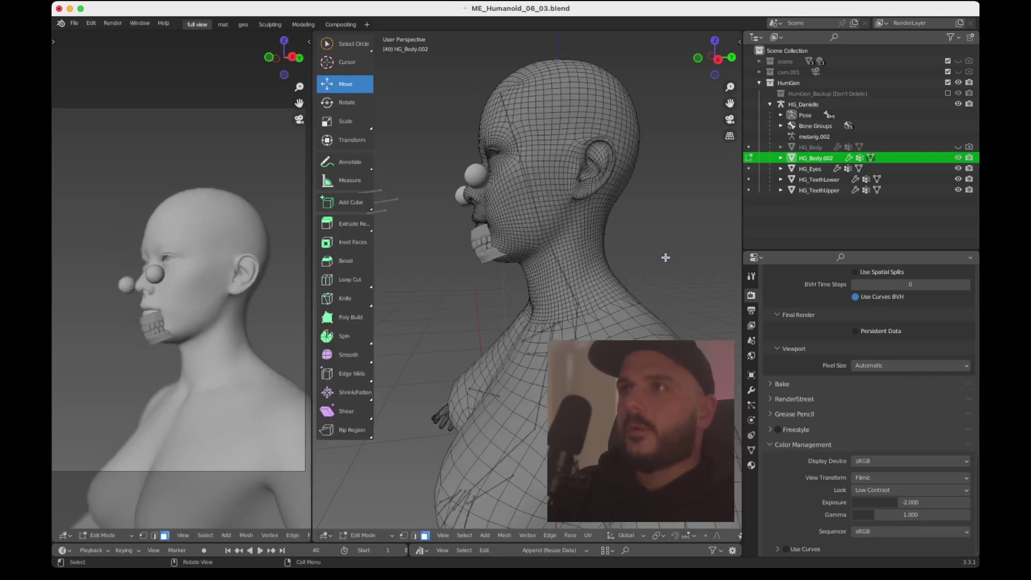
{"action": "left_click_drag", "start_coordinate": [960, 173], "coordinate": [959, 192]}
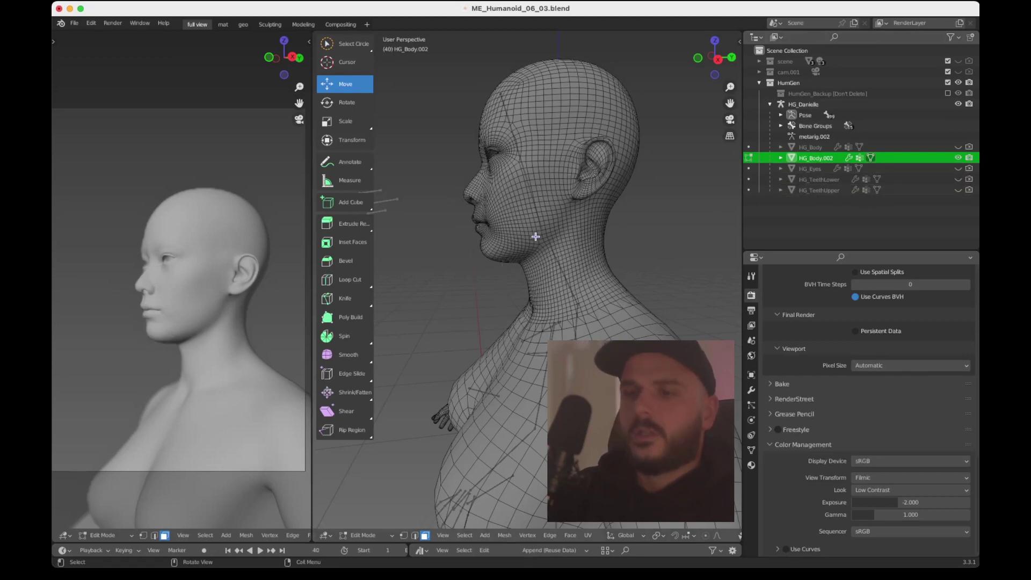
Select the face loop around the neck just below the jaw and isolate the duplicate body in local view
{"action": "scroll", "coordinate": [536, 236], "scroll_direction": "right", "scroll_amount": 3}
{"action": "scroll", "coordinate": [536, 237], "scroll_direction": "up", "scroll_amount": 3, "text": "ctrl"}
{"action": "scroll", "coordinate": [535, 236], "scroll_direction": "down", "scroll_amount": 3, "text": "ctrl"}
{"action": "scroll", "coordinate": [536, 237], "scroll_direction": "up", "scroll_amount": 2, "text": "shift"}
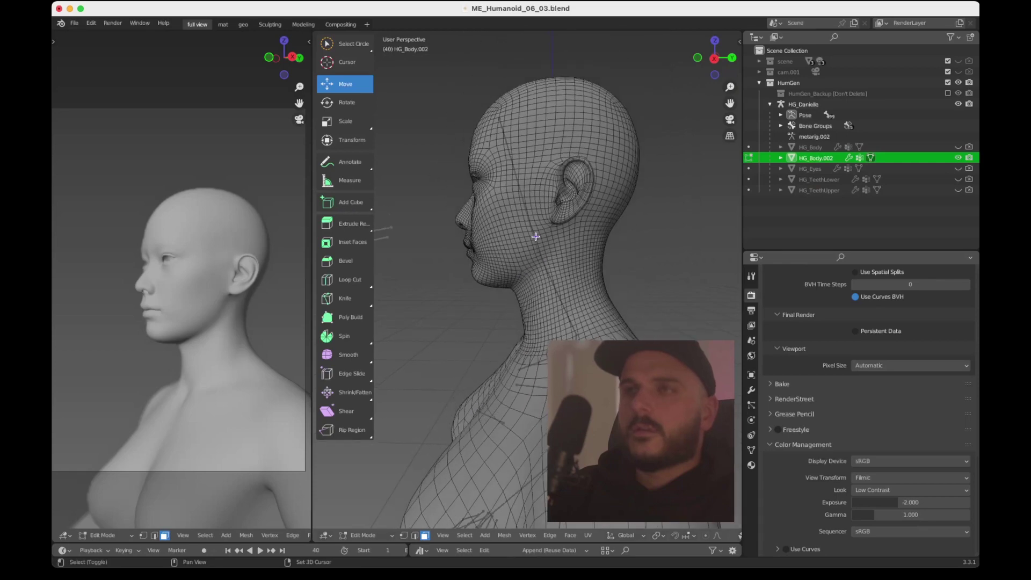
{"action": "scroll", "coordinate": [535, 237], "scroll_direction": "left", "scroll_amount": 2}
{"action": "scroll", "coordinate": [530, 296], "scroll_direction": "up", "scroll_amount": 3, "text": "ctrl"}
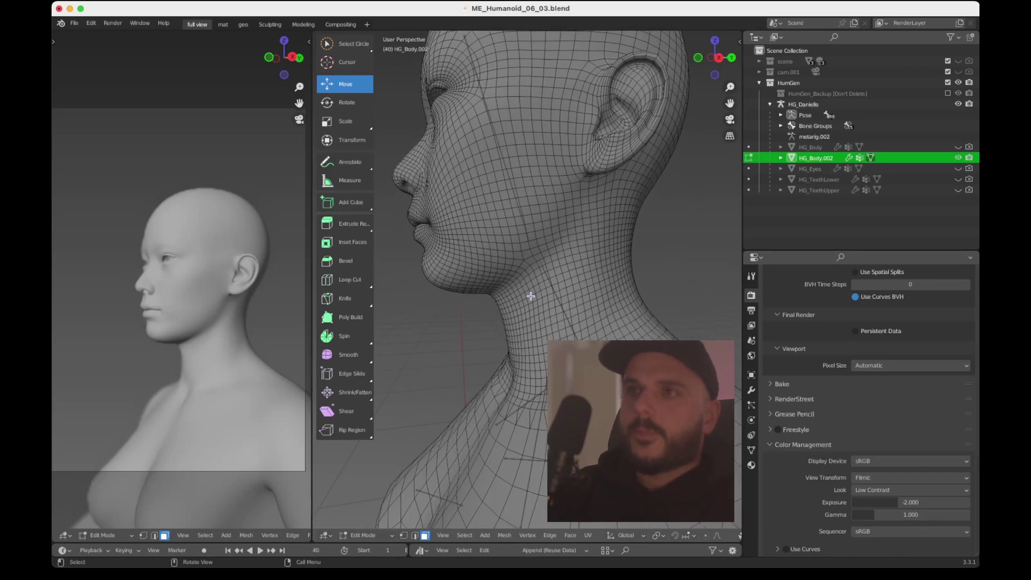
{"action": "scroll", "coordinate": [529, 291], "scroll_direction": "left", "scroll_amount": 5}
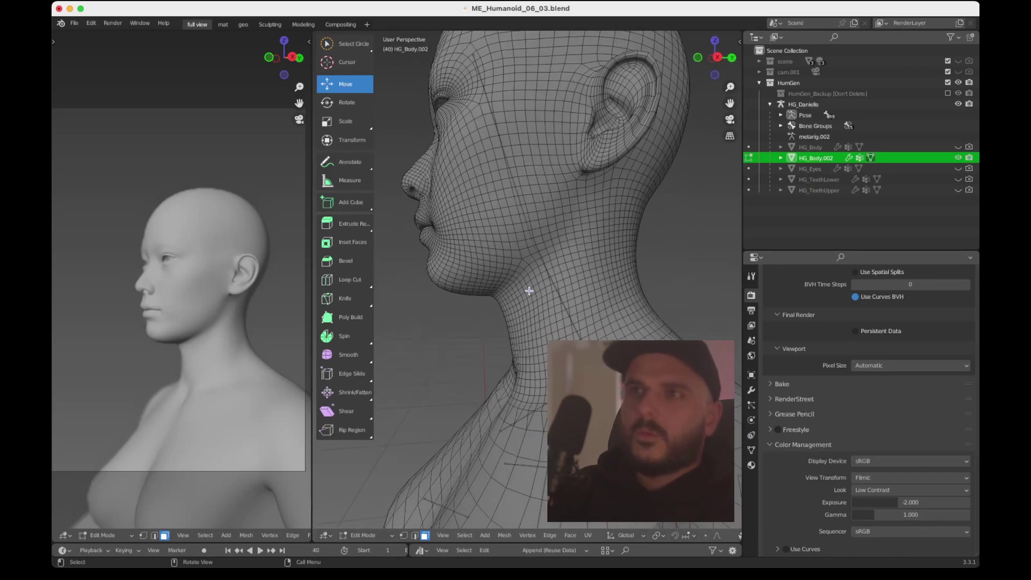
{"action": "scroll", "coordinate": [529, 290], "scroll_direction": "left", "scroll_amount": 5}
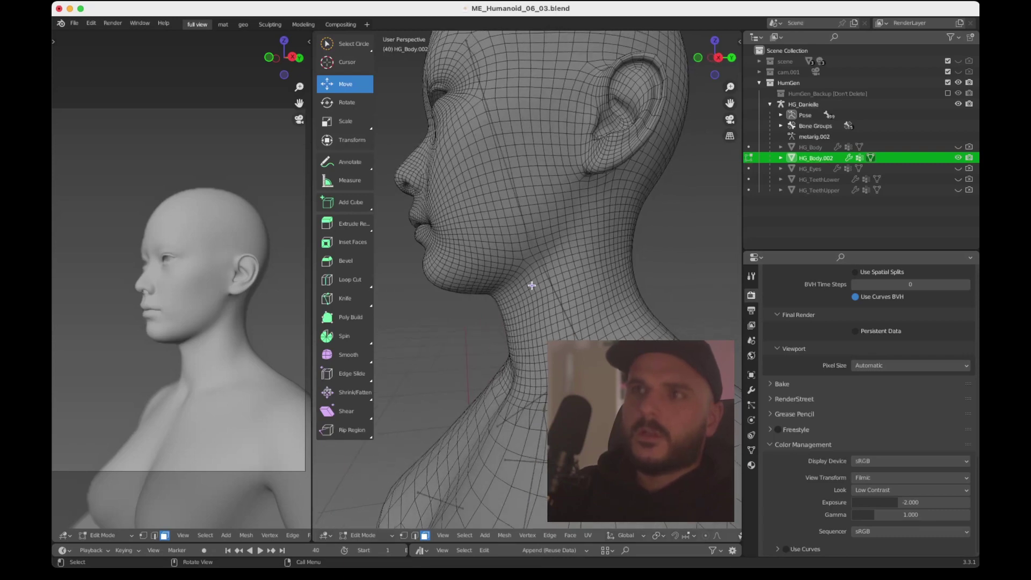
{"action": "left_click", "coordinate": [532, 285], "text": "alt"}
{"action": "left_click", "coordinate": [537, 283]}
{"action": "left_click", "coordinate": [537, 281], "text": "alt"}
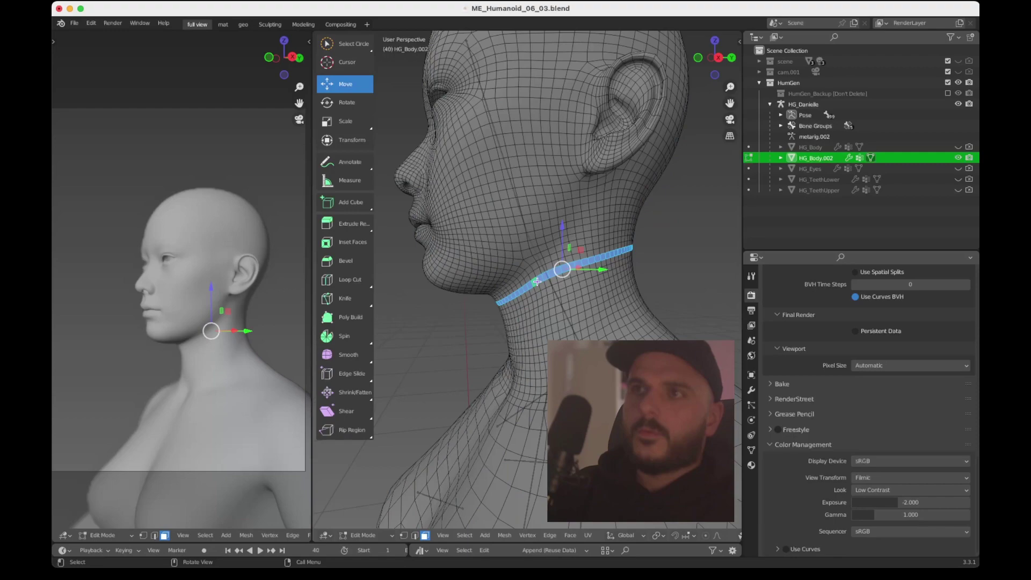
{"action": "scroll", "coordinate": [537, 282], "scroll_direction": "up", "scroll_amount": 4, "text": "ctrl"}
{"action": "scroll", "coordinate": [537, 282], "scroll_direction": "down", "scroll_amount": 2, "text": "ctrl"}
{"action": "scroll", "coordinate": [537, 281], "scroll_direction": "down", "scroll_amount": 10}
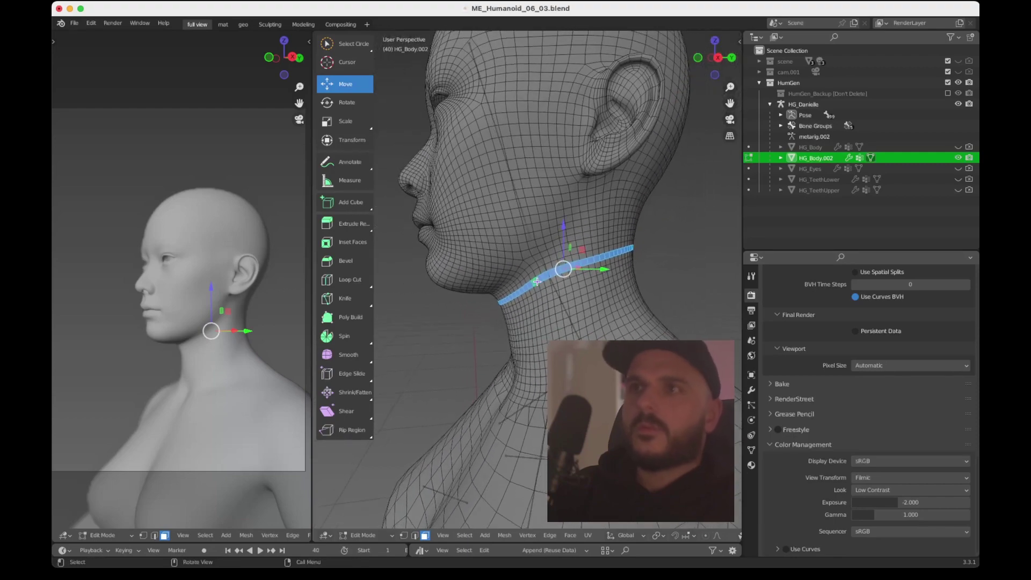
{"action": "scroll", "coordinate": [537, 282], "scroll_direction": "right", "scroll_amount": 3}
{"action": "scroll", "coordinate": [537, 282], "scroll_direction": "left", "scroll_amount": 3}
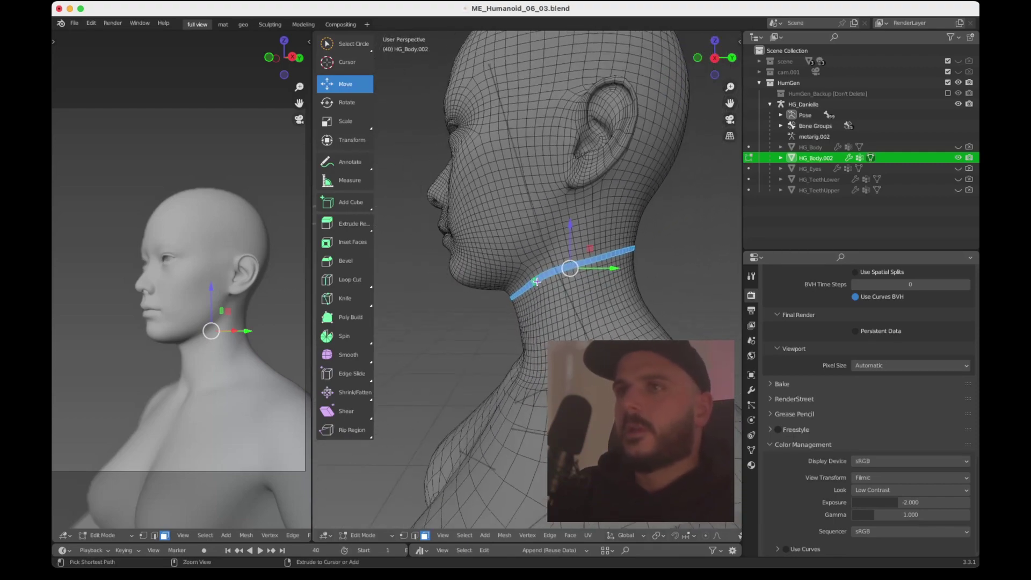
{"action": "scroll", "coordinate": [537, 282], "scroll_direction": "up", "scroll_amount": 3, "text": "ctrl"}
{"action": "key", "text": "slash"}
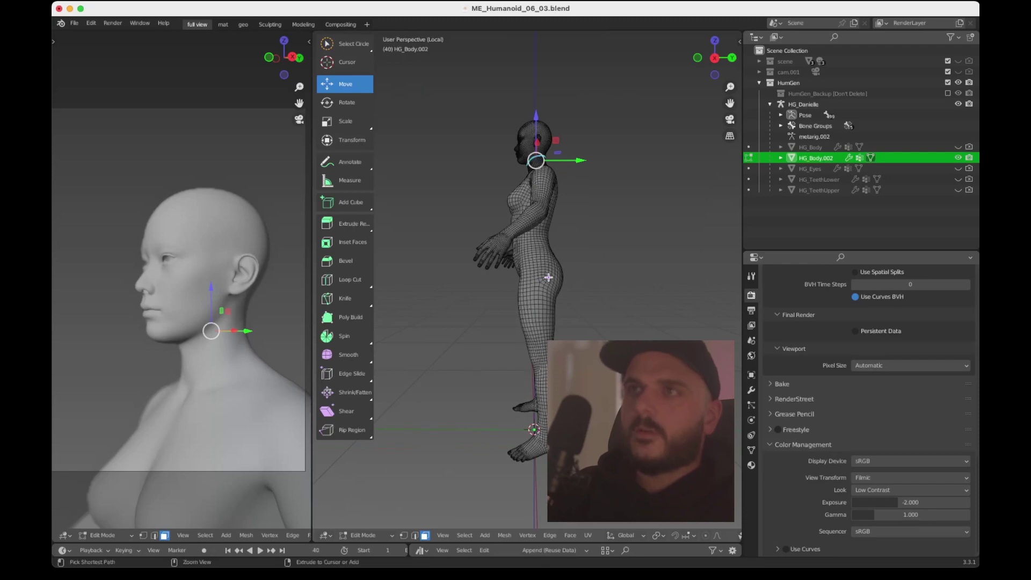
Delete the faces of the loop around the upper neck below the jaw to separate the head from the body
{"action": "scroll", "coordinate": [548, 277], "scroll_direction": "up", "scroll_amount": 3, "text": "ctrl"}
{"action": "scroll", "coordinate": [548, 277], "scroll_direction": "up", "scroll_amount": 5, "text": "shift"}
{"action": "scroll", "coordinate": [549, 277], "scroll_direction": "up", "scroll_amount": 2, "text": "ctrl"}
{"action": "scroll", "coordinate": [548, 277], "scroll_direction": "up", "scroll_amount": 8}
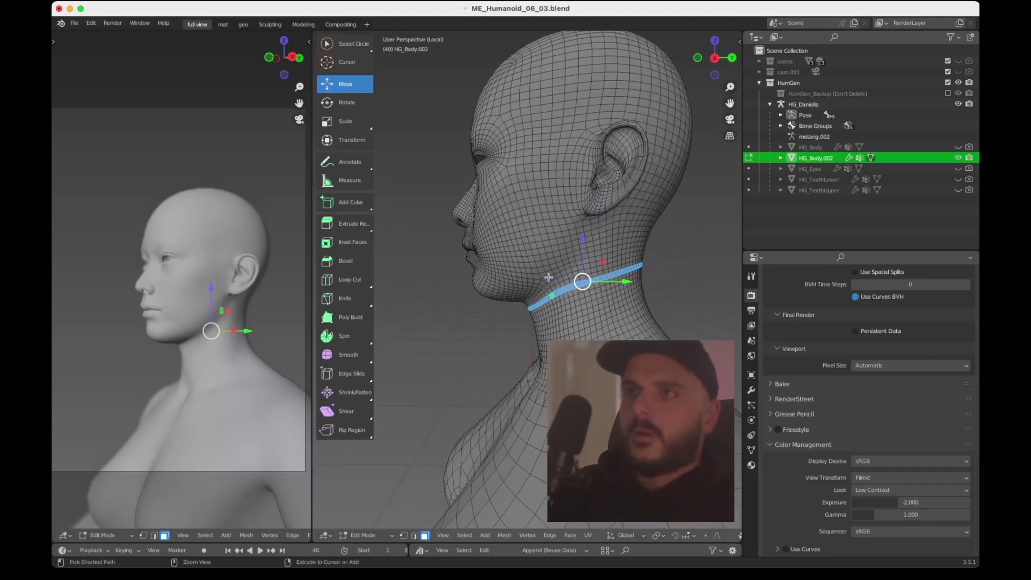
{"action": "left_click", "coordinate": [540, 320]}
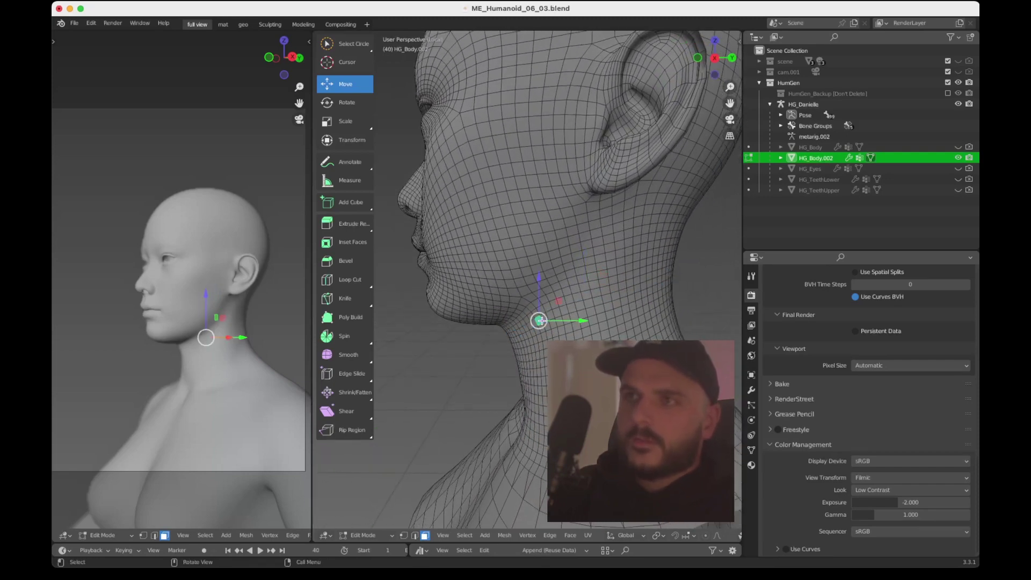
{"action": "left_click", "coordinate": [554, 314], "text": "alt"}
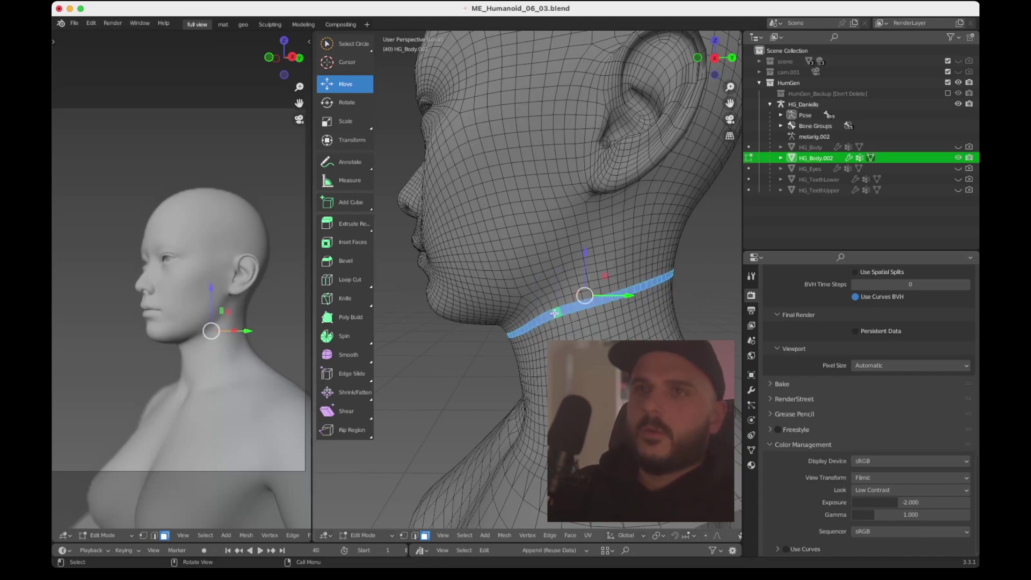
{"action": "key", "text": "x"}
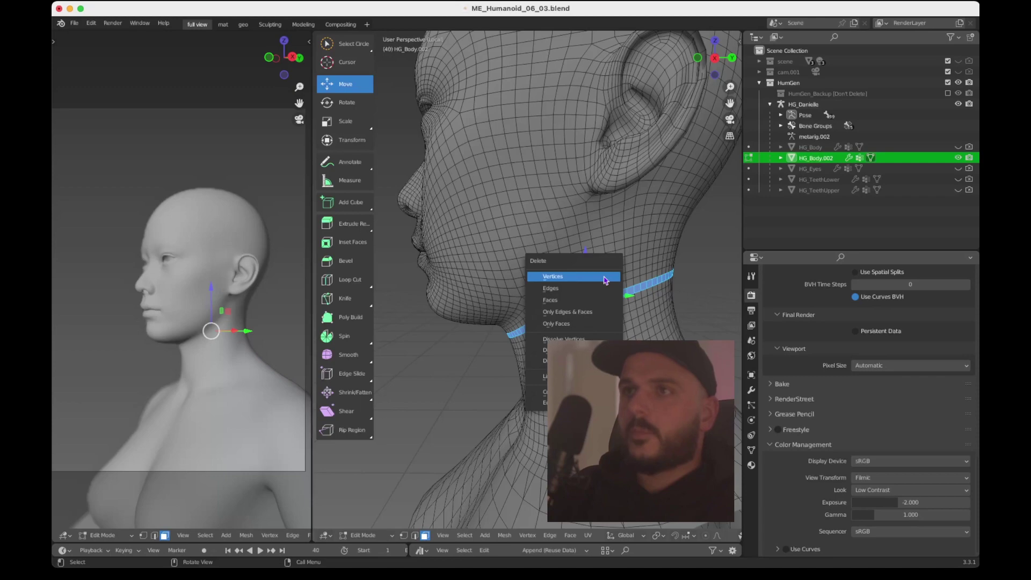
{"action": "left_click", "coordinate": [595, 300]}
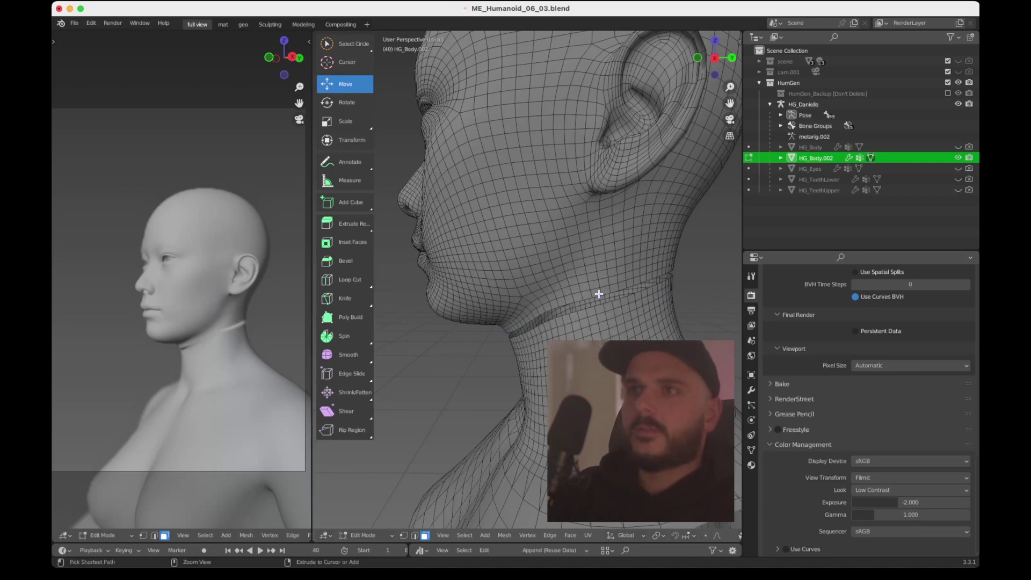
Select all linked faces of the neck and body below the cut and delete them, leaving only the head
{"action": "scroll", "coordinate": [599, 294], "scroll_direction": "down", "scroll_amount": 5, "text": "ctrl"}
{"action": "scroll", "coordinate": [599, 294], "scroll_direction": "up", "scroll_amount": 2, "text": "ctrl+shift"}
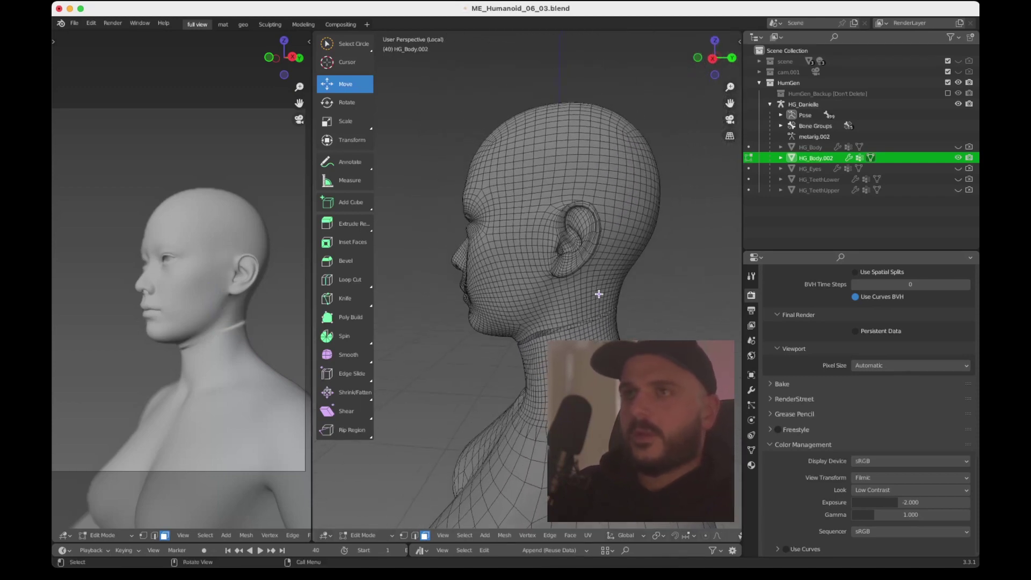
{"action": "middle_click_drag", "start_coordinate": [598, 294], "coordinate": [609, 335]}
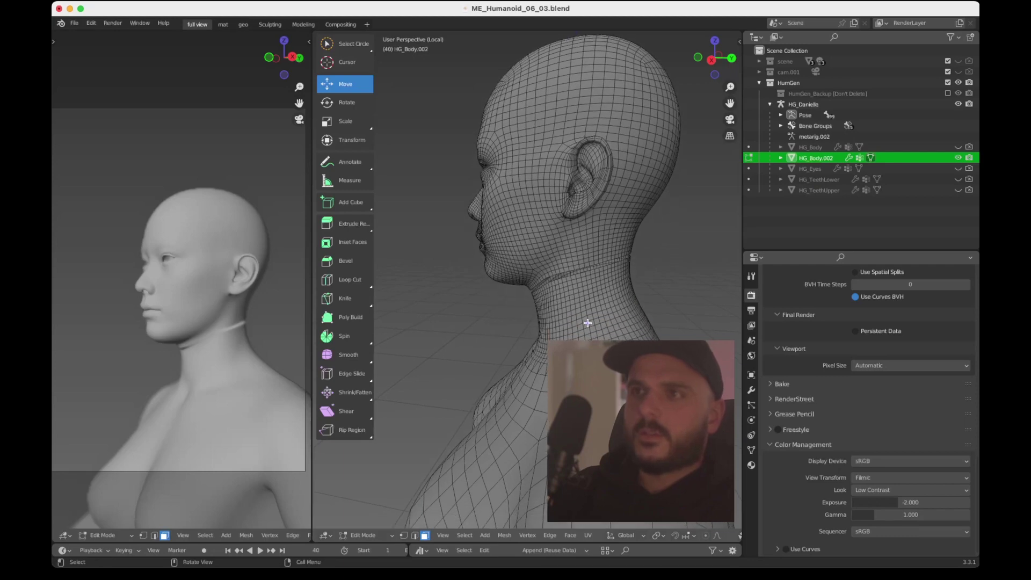
{"action": "left_click", "coordinate": [592, 320]}
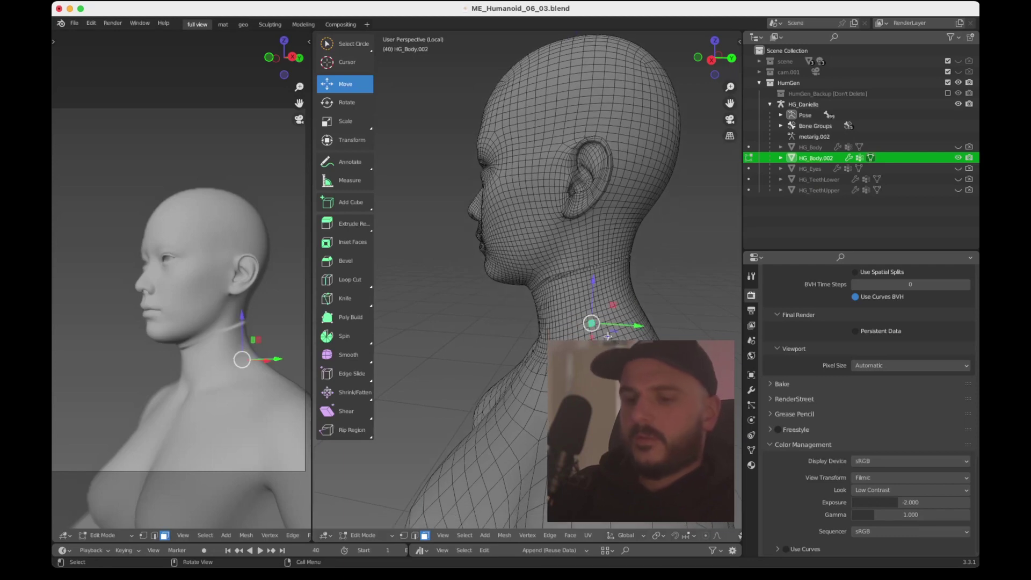
{"action": "key", "text": "ctrl+l"}
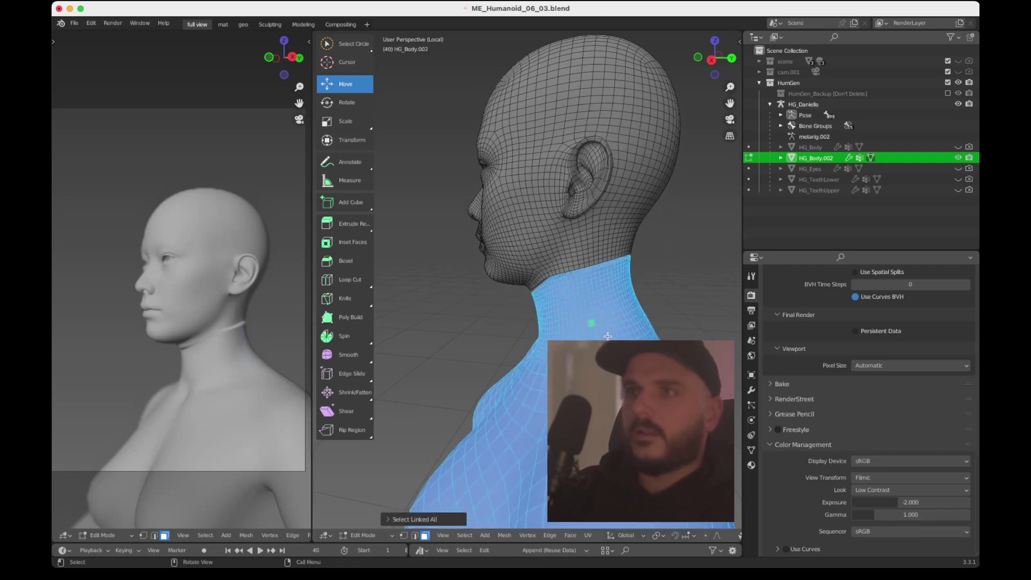
{"action": "scroll", "coordinate": [608, 336], "scroll_direction": "down", "scroll_amount": 1, "text": "ctrl"}
{"action": "scroll", "coordinate": [607, 336], "scroll_direction": "down", "scroll_amount": 10, "text": "ctrl"}
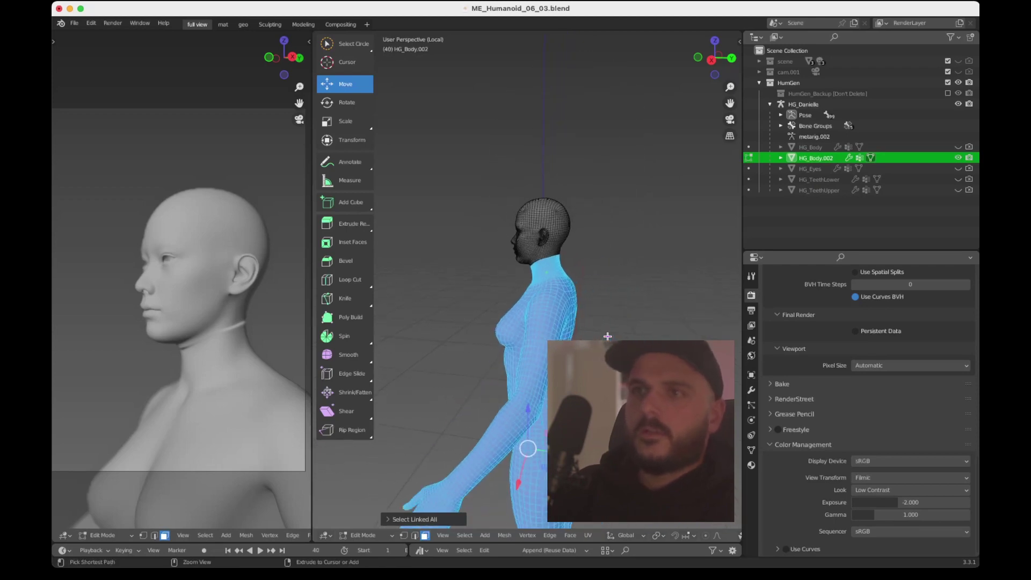
{"action": "scroll", "coordinate": [608, 337], "scroll_direction": "up", "scroll_amount": 10, "text": "ctrl"}
{"action": "scroll", "coordinate": [607, 336], "scroll_direction": "left", "scroll_amount": 3}
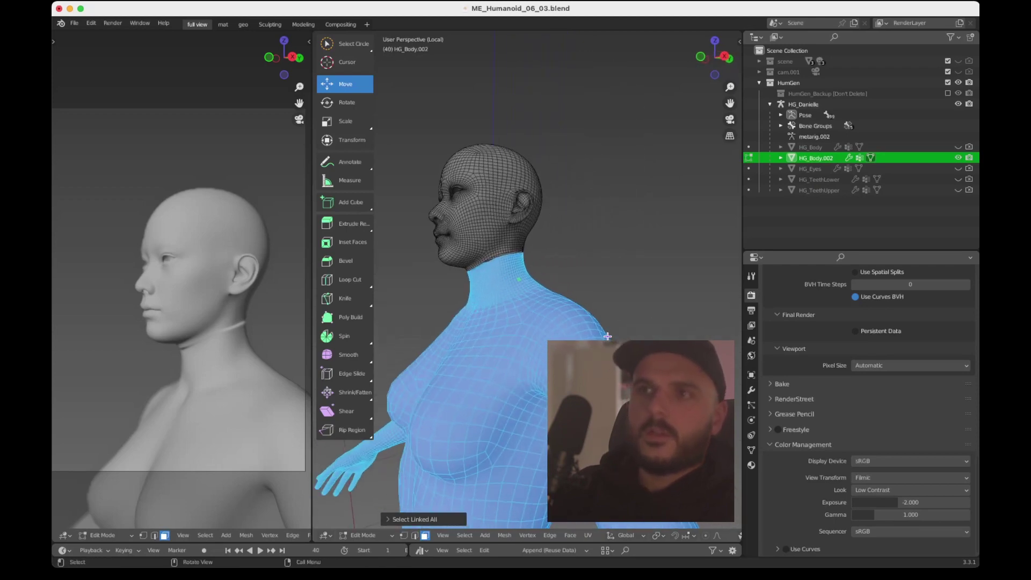
{"action": "scroll", "coordinate": [607, 336], "scroll_direction": "right", "scroll_amount": 3}
{"action": "key", "text": "t"}
{"action": "key", "text": "t"}
{"action": "key", "text": "x"}
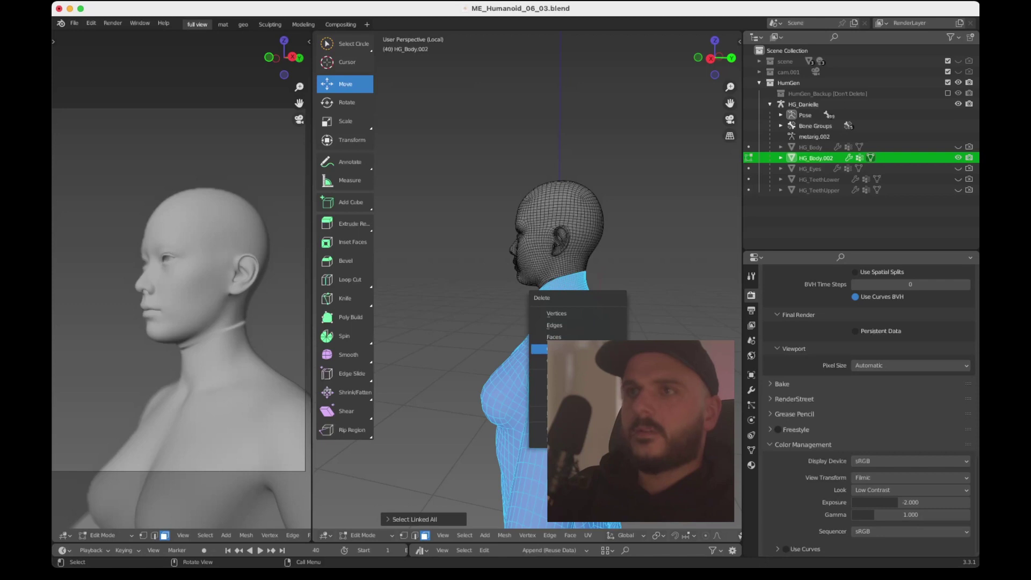
{"action": "left_click", "coordinate": [597, 336]}
Return to Object Mode, unhide the original HG_Body and exit local view
{"action": "scroll", "coordinate": [597, 337], "scroll_direction": "up", "scroll_amount": 3, "text": "ctrl"}
{"action": "scroll", "coordinate": [597, 336], "scroll_direction": "up", "scroll_amount": 3, "text": "shift"}
{"action": "scroll", "coordinate": [598, 336], "scroll_direction": "up", "scroll_amount": 5, "text": "ctrl"}
{"action": "scroll", "coordinate": [597, 336], "scroll_direction": "left", "scroll_amount": 3}
{"action": "middle_click_drag", "start_coordinate": [543, 332], "coordinate": [580, 332]}
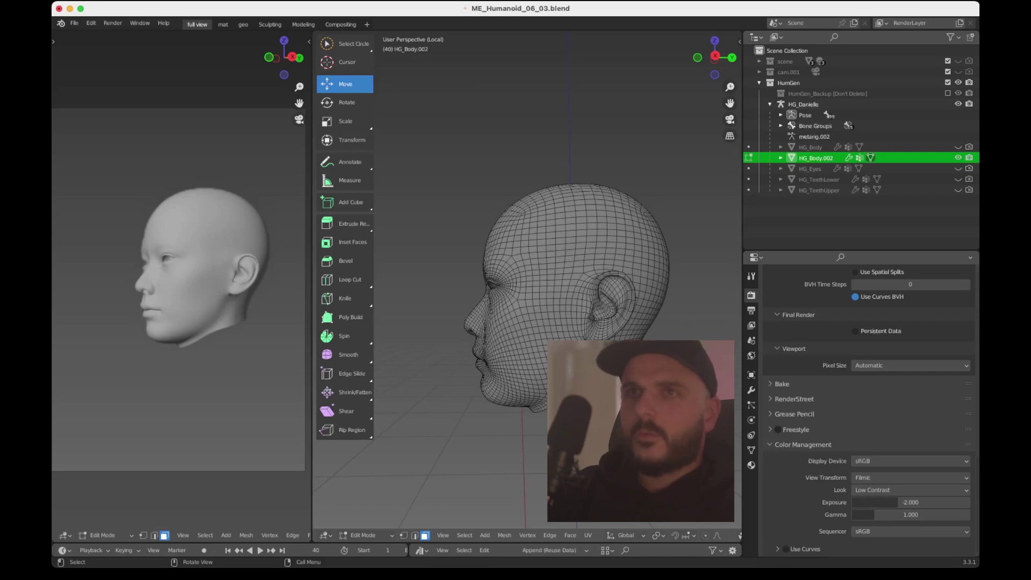
{"action": "key", "text": "Tab"}
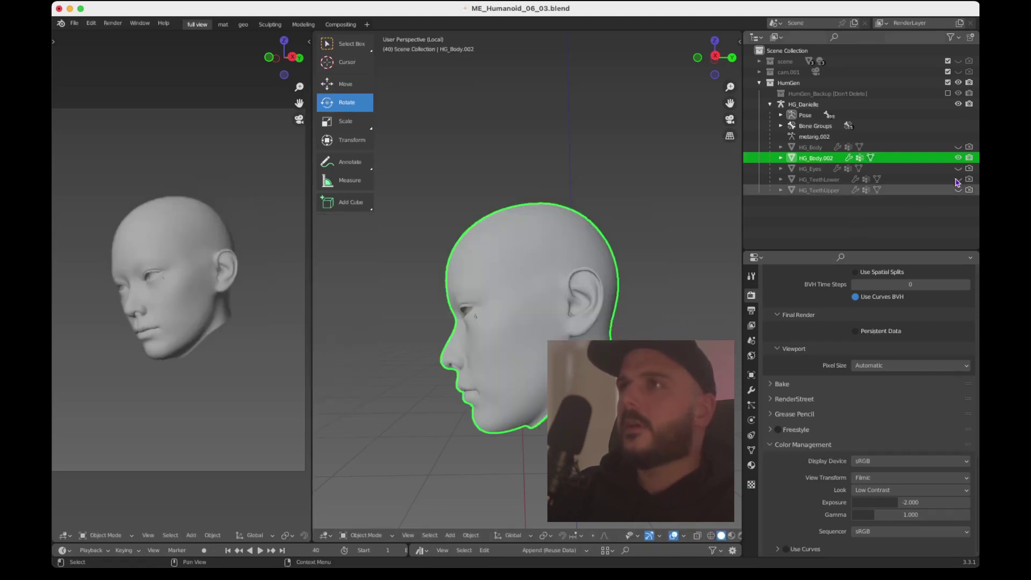
{"action": "left_click", "coordinate": [959, 148]}
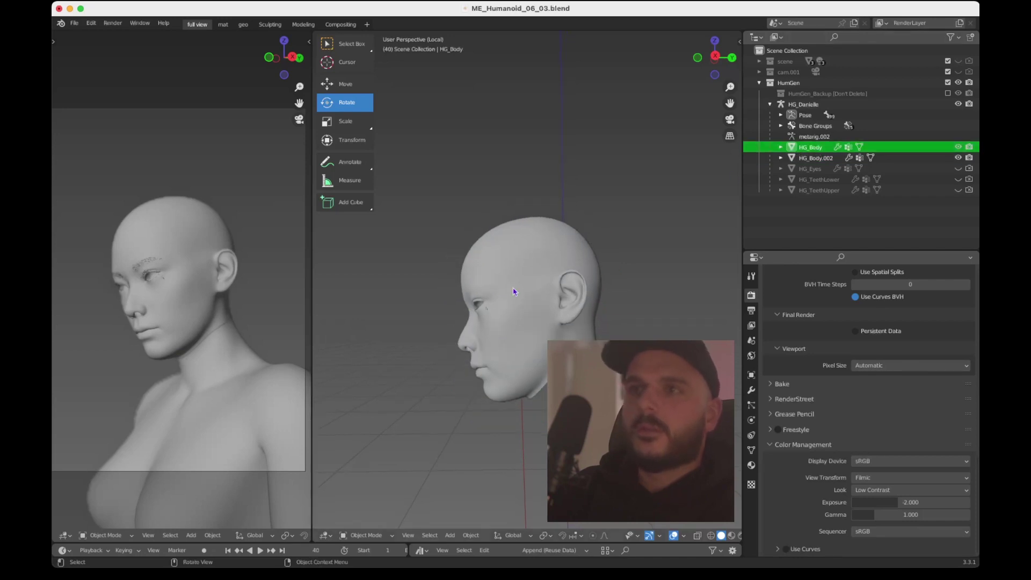
{"action": "key", "text": "KP_Divide"}
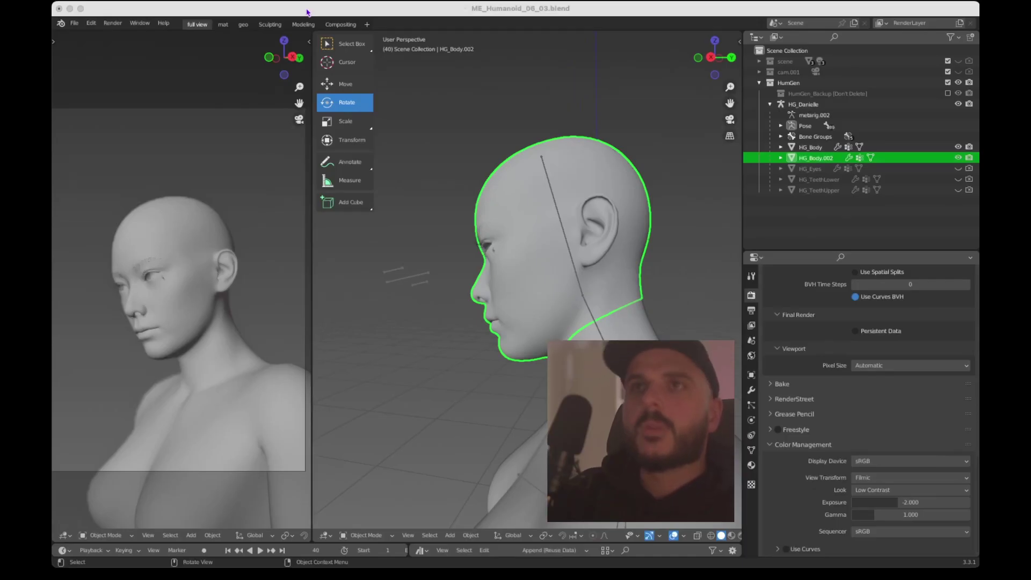
Switch to the geo workspace with an enlarged geometry node editor and select HG_Body.002
{"action": "left_click", "coordinate": [244, 25]}
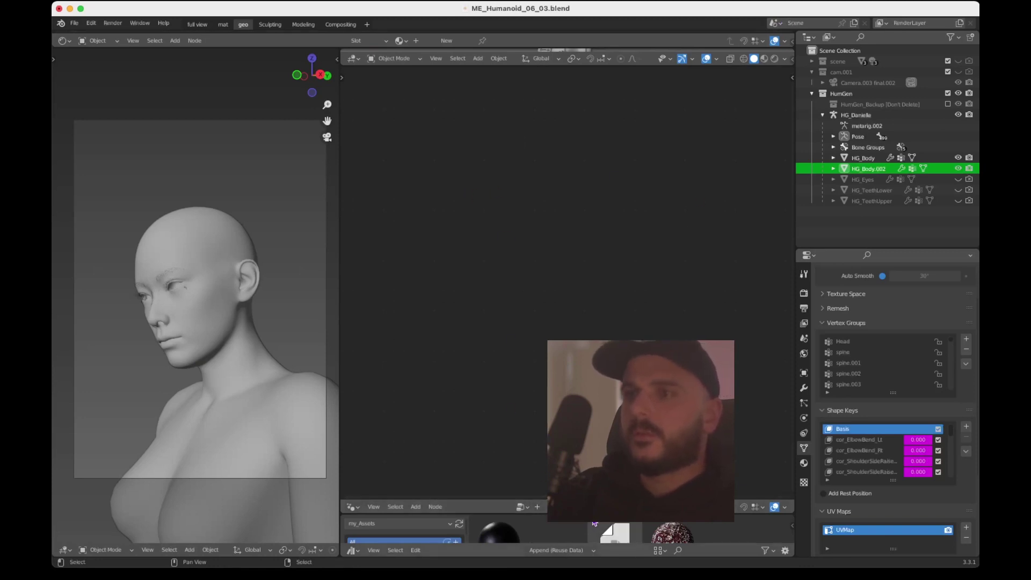
{"action": "left_click_drag", "start_coordinate": [596, 514], "coordinate": [596, 537]}
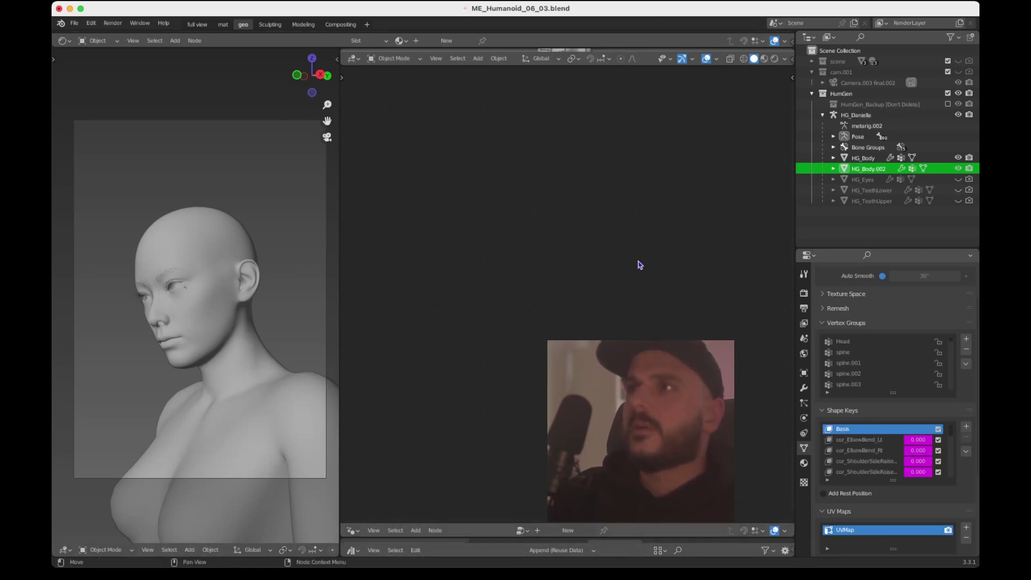
{"action": "left_click", "coordinate": [864, 158]}
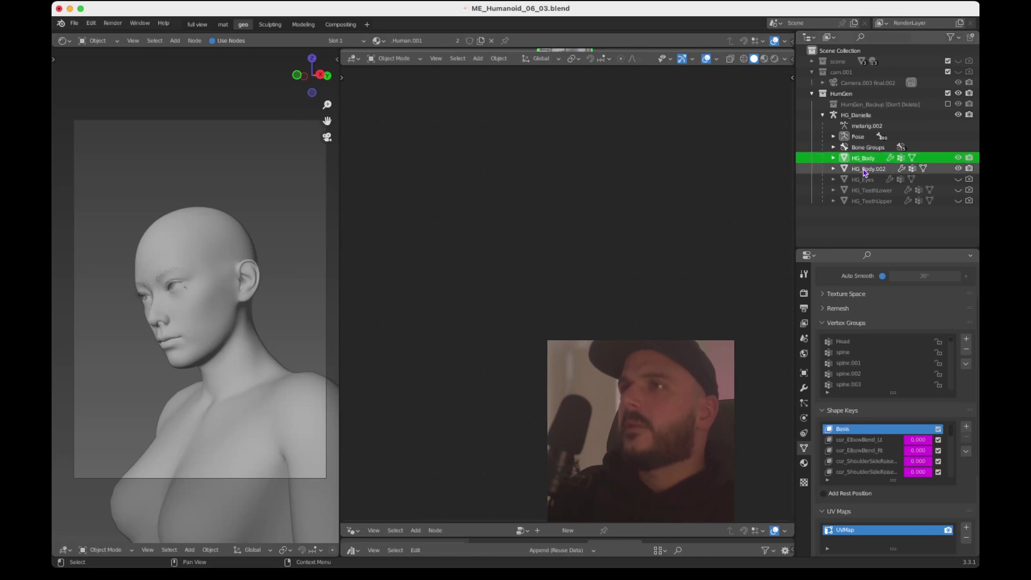
{"action": "left_click", "coordinate": [865, 171]}
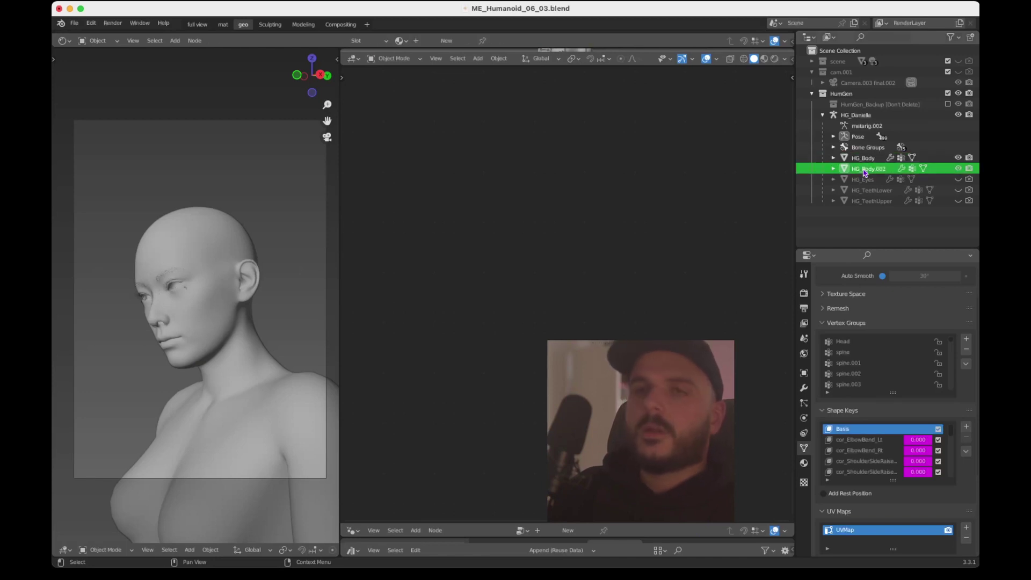
Add a Geometry Nodes modifier with a new node tree to HG_Body.002
{"action": "left_click", "coordinate": [802, 463]}
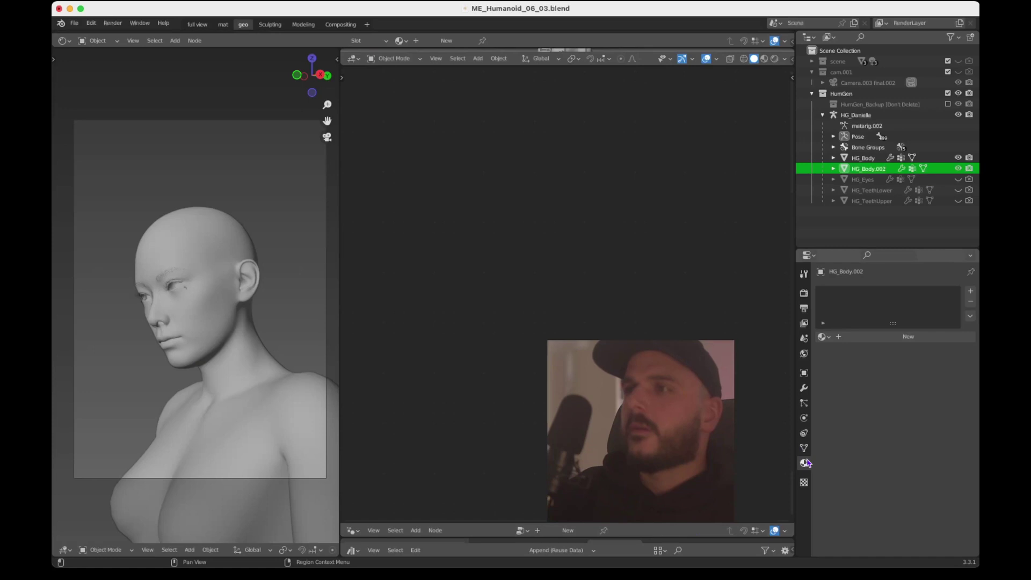
{"action": "left_click", "coordinate": [804, 388]}
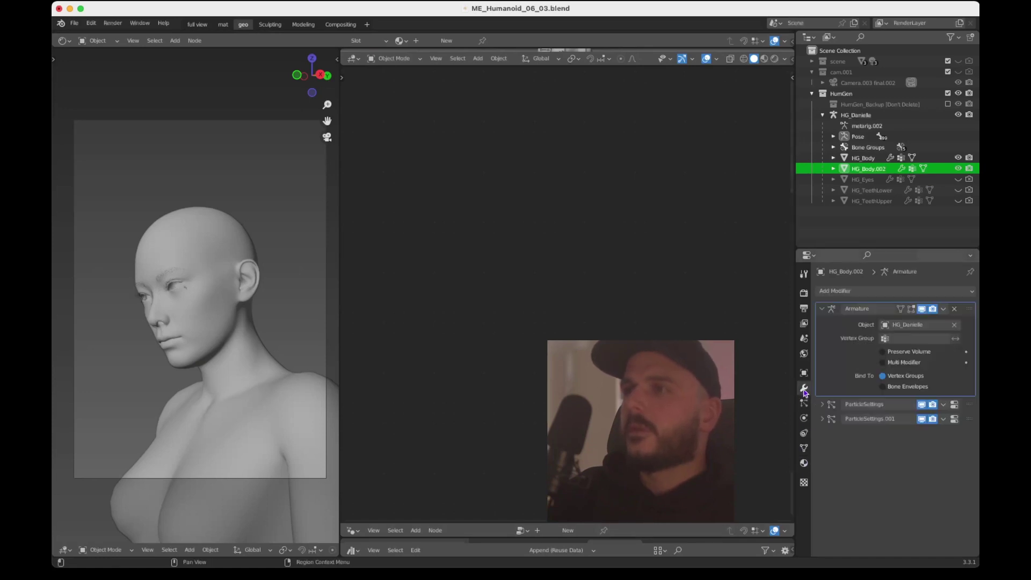
{"action": "left_click", "coordinate": [822, 310]}
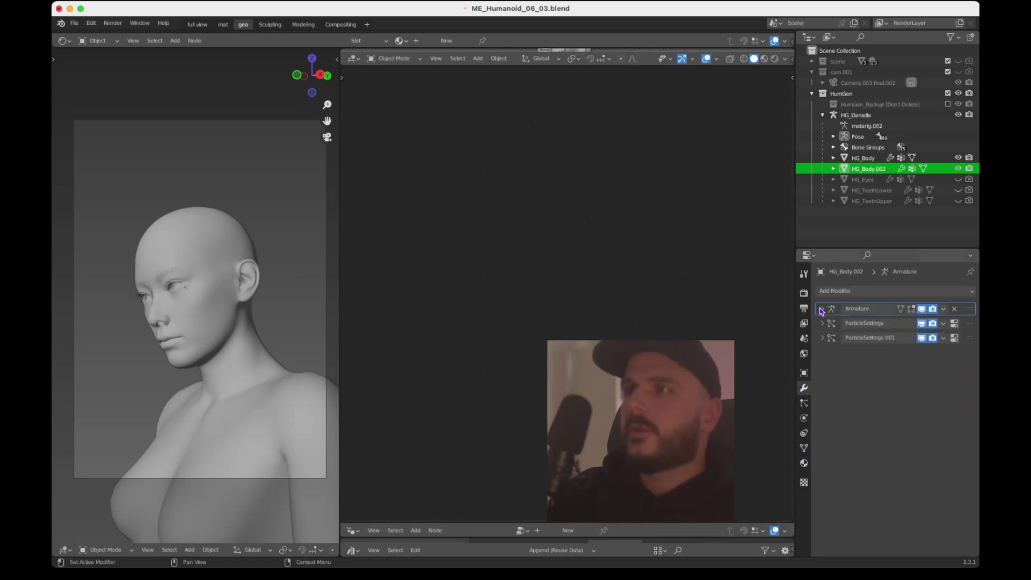
{"action": "left_click", "coordinate": [850, 293]}
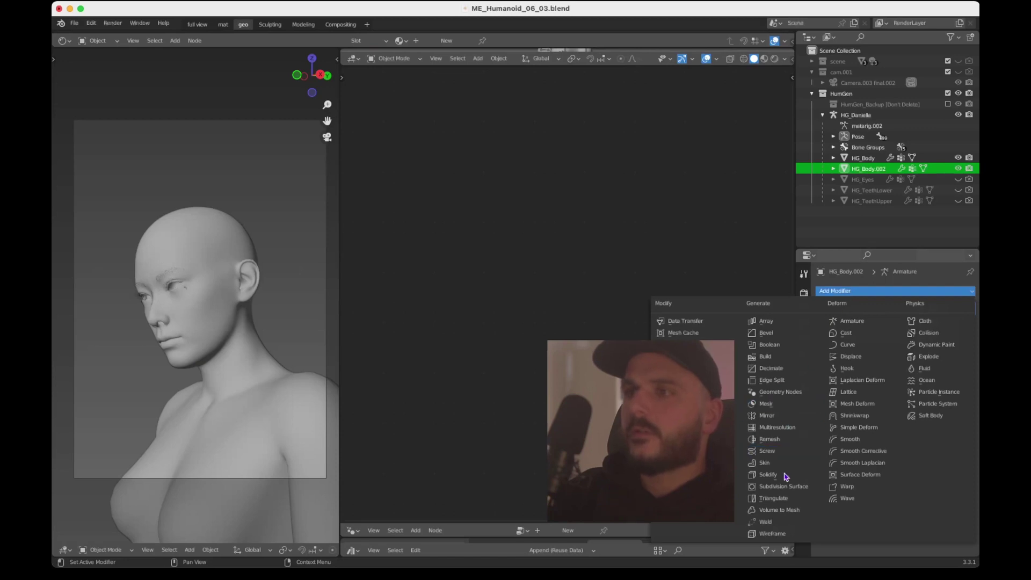
{"action": "left_click", "coordinate": [784, 392]}
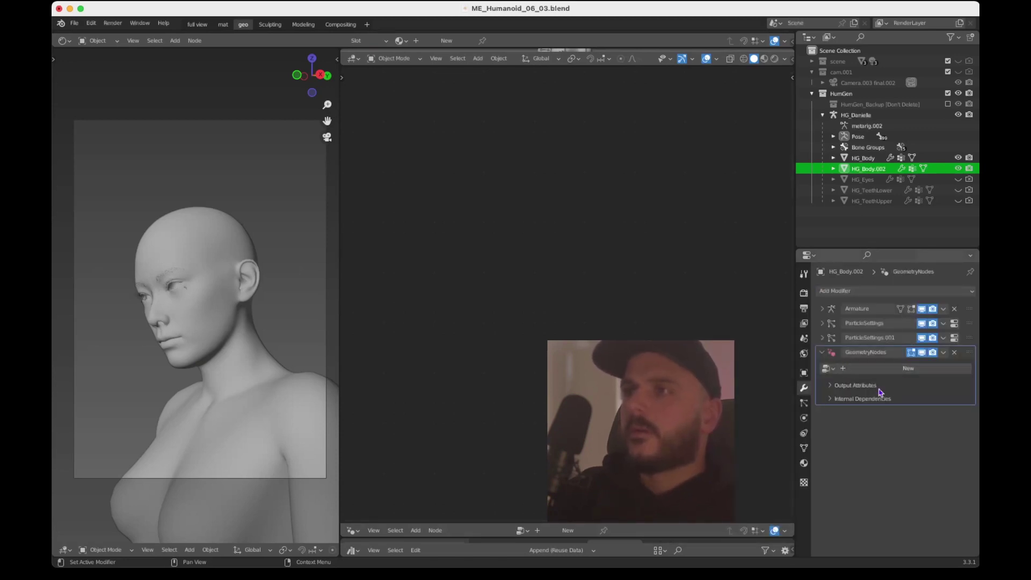
{"action": "left_click", "coordinate": [883, 371]}
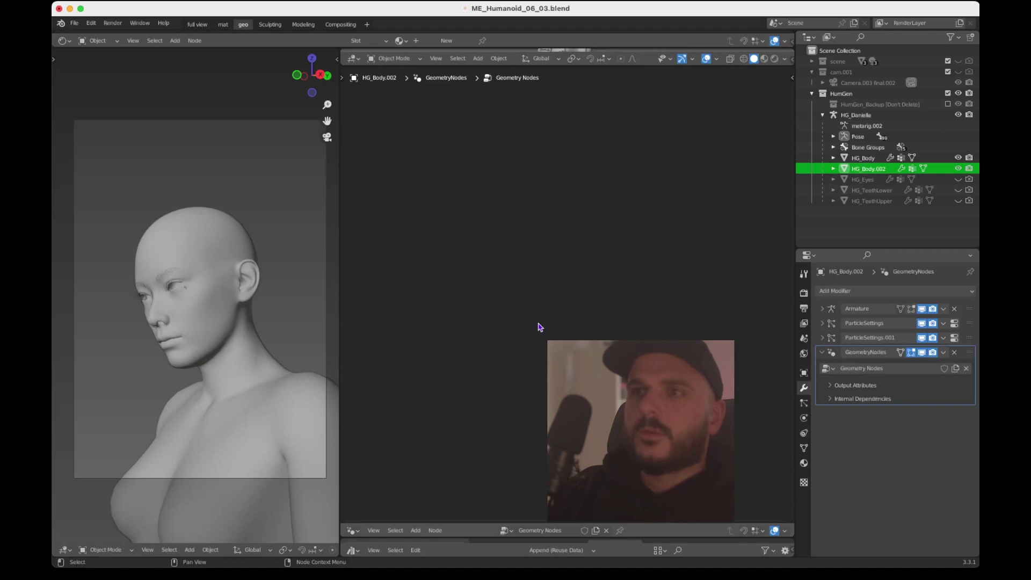
Insert a Dual Mesh node on the link between Group Input and Group Output
{"action": "key", "text": "Home"}
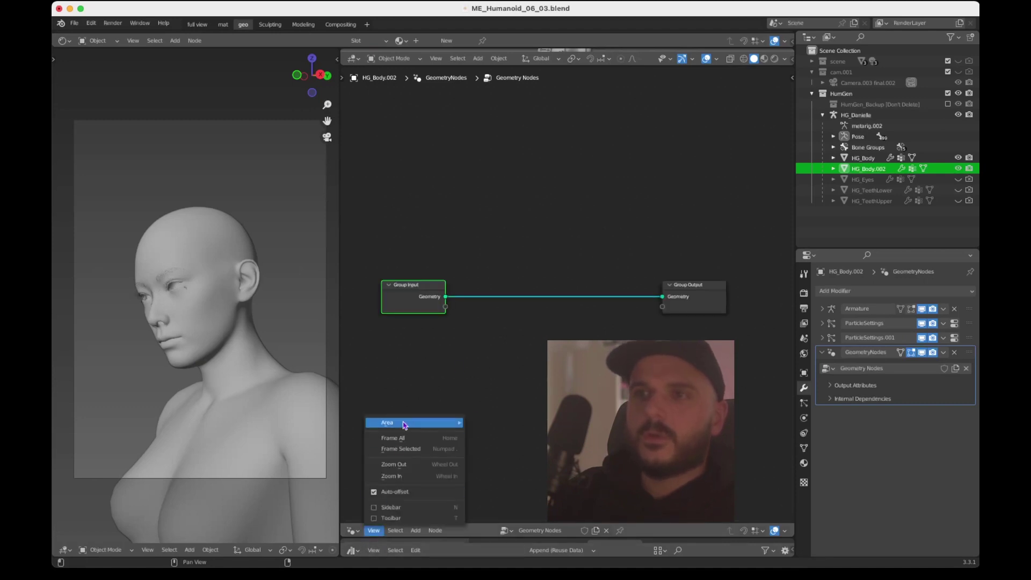
{"action": "left_click", "coordinate": [393, 438]}
{"action": "middle_click_drag", "start_coordinate": [566, 295], "coordinate": [554, 272]}
{"action": "scroll", "coordinate": [567, 289], "scroll_direction": "up", "scroll_amount": 2}
{"action": "scroll", "coordinate": [567, 290], "scroll_direction": "down", "scroll_amount": 2}
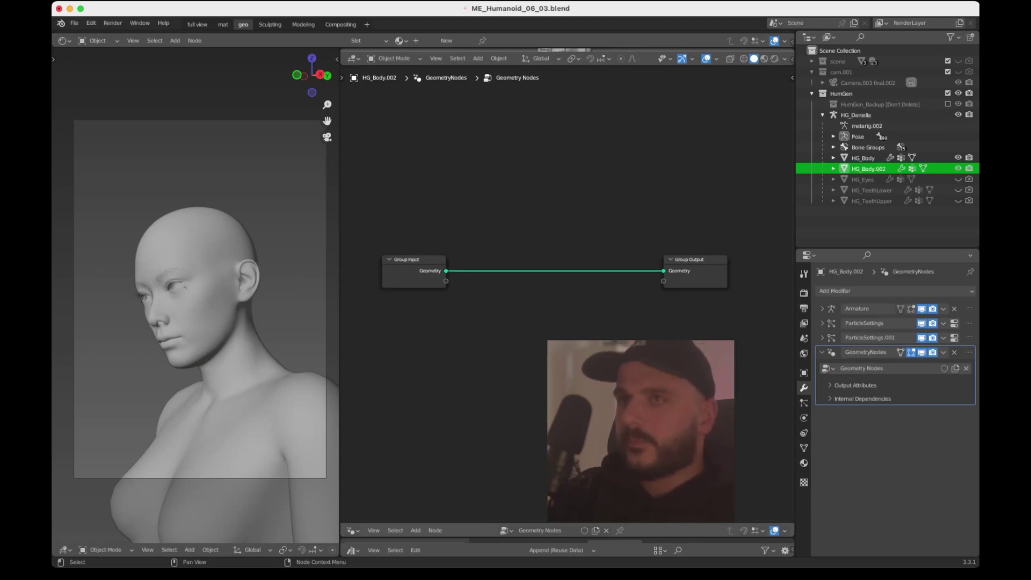
{"action": "key", "text": "shift+a"}
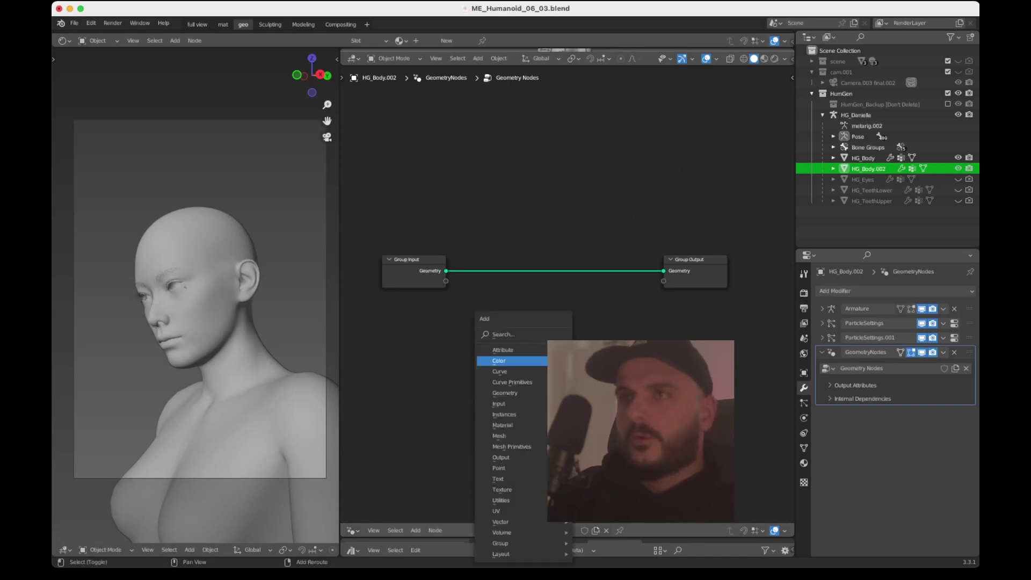
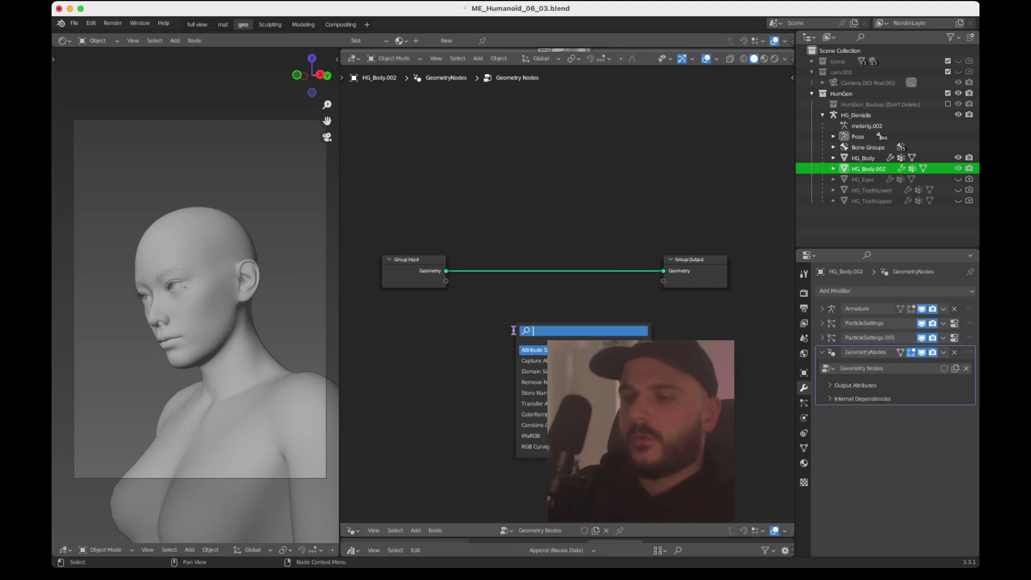
{"action": "type", "text": "dual"}
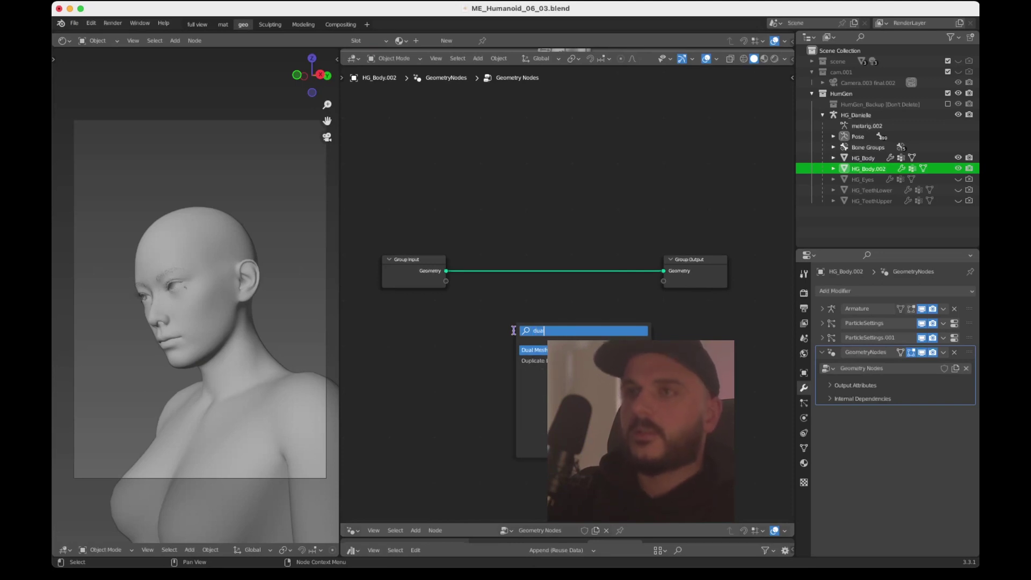
{"action": "key", "text": "Return"}
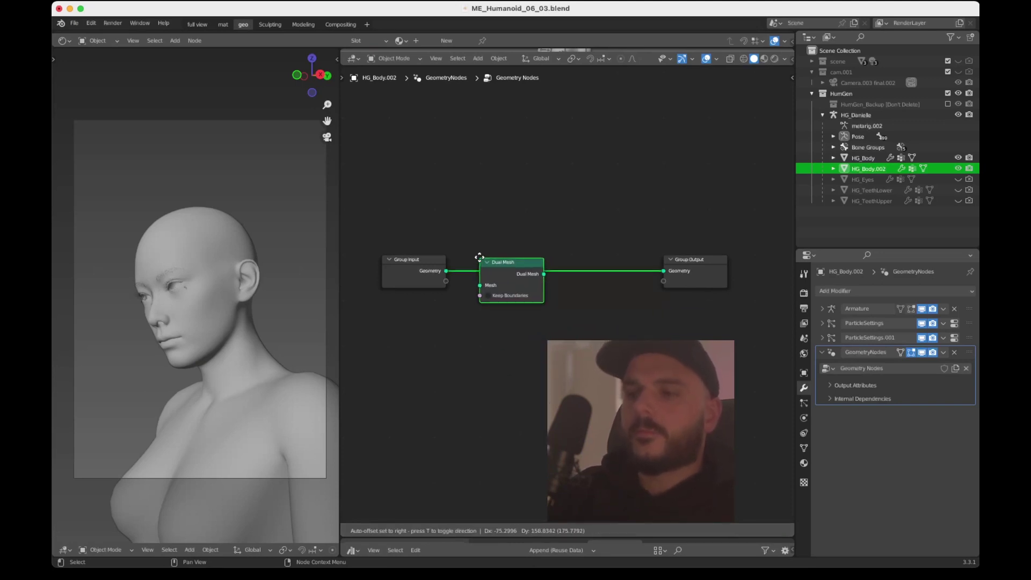
{"action": "left_click", "coordinate": [483, 260]}
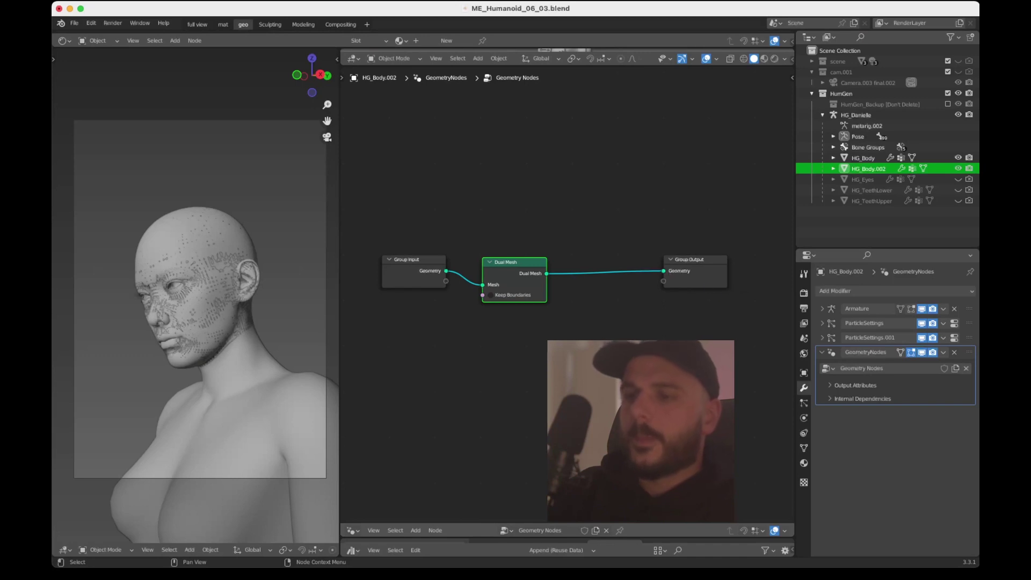
Insert an Extrude Mesh node between Dual Mesh and Group Output, and move Group Output aside to space the nodes
{"action": "middle_click_drag", "start_coordinate": [591, 301], "coordinate": [574, 292]}
{"action": "key", "text": "alt+a"}
{"action": "key", "text": "shift+a"}
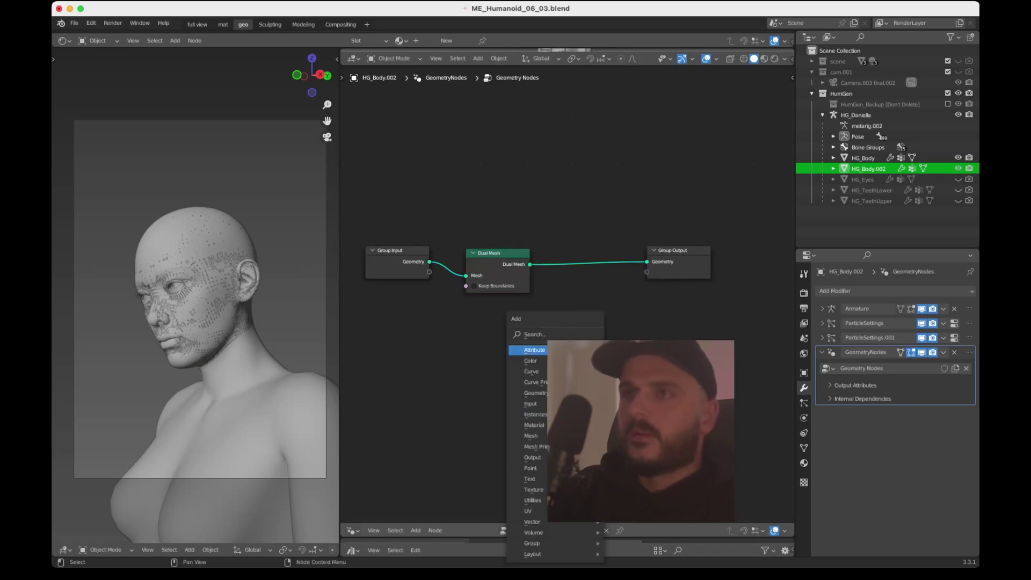
{"action": "left_click", "coordinate": [570, 331]}
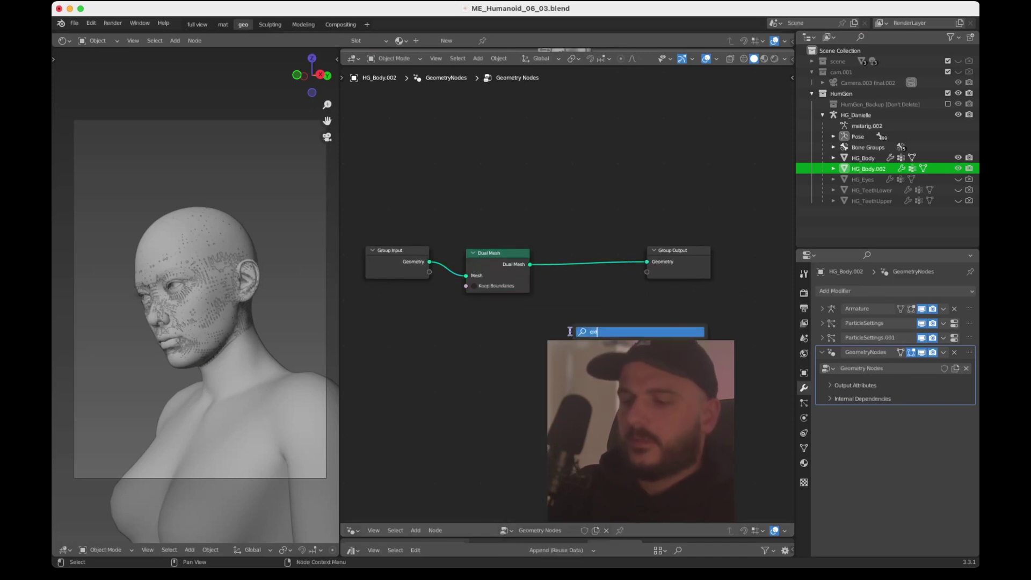
{"action": "key", "text": "Return"}
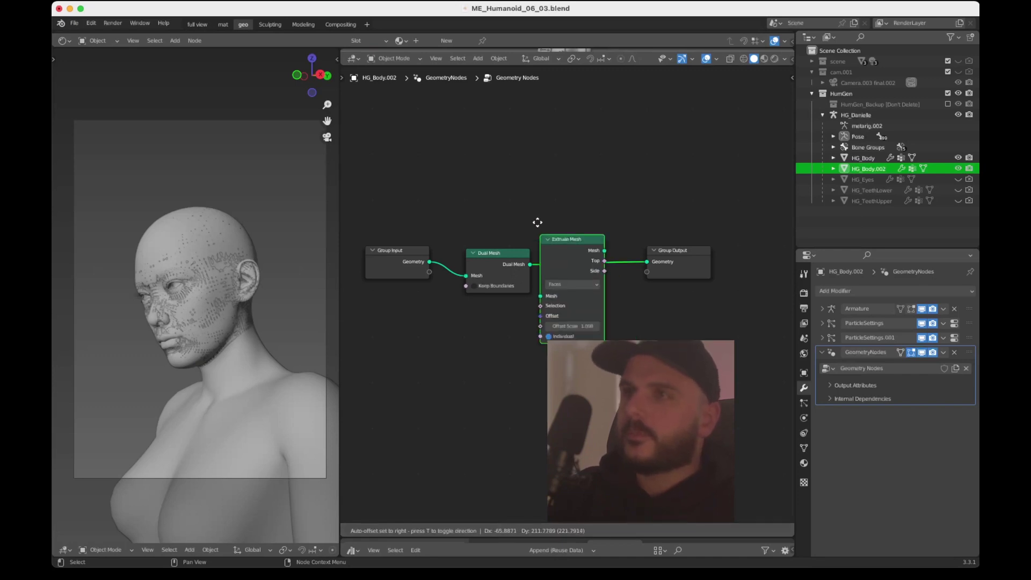
{"action": "left_click", "coordinate": [606, 263]}
{"action": "scroll", "coordinate": [605, 263], "scroll_direction": "right", "scroll_amount": 3}
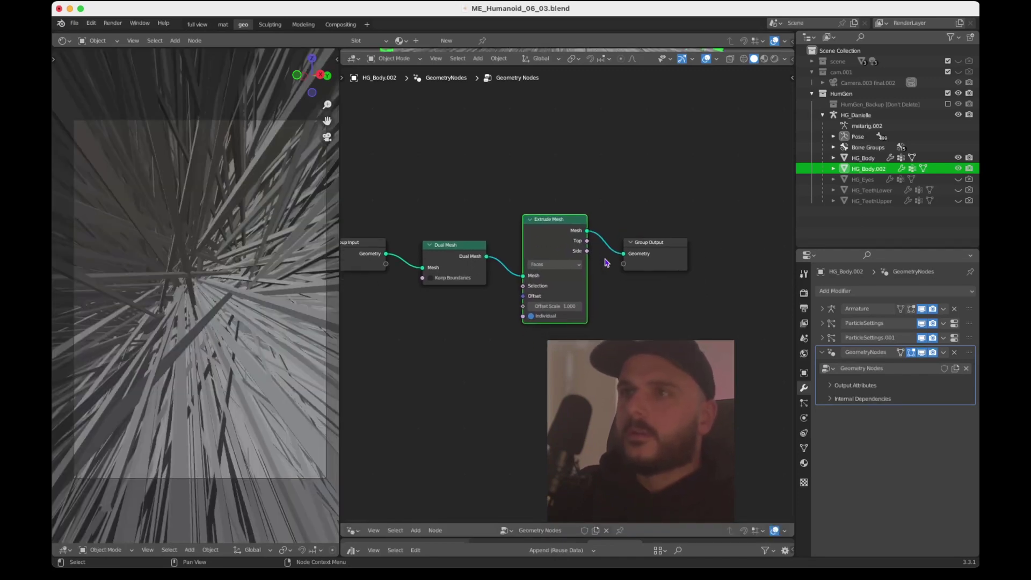
{"action": "left_click_drag", "start_coordinate": [649, 243], "coordinate": [689, 239]}
{"action": "scroll", "coordinate": [689, 239], "scroll_direction": "left", "scroll_amount": 2}
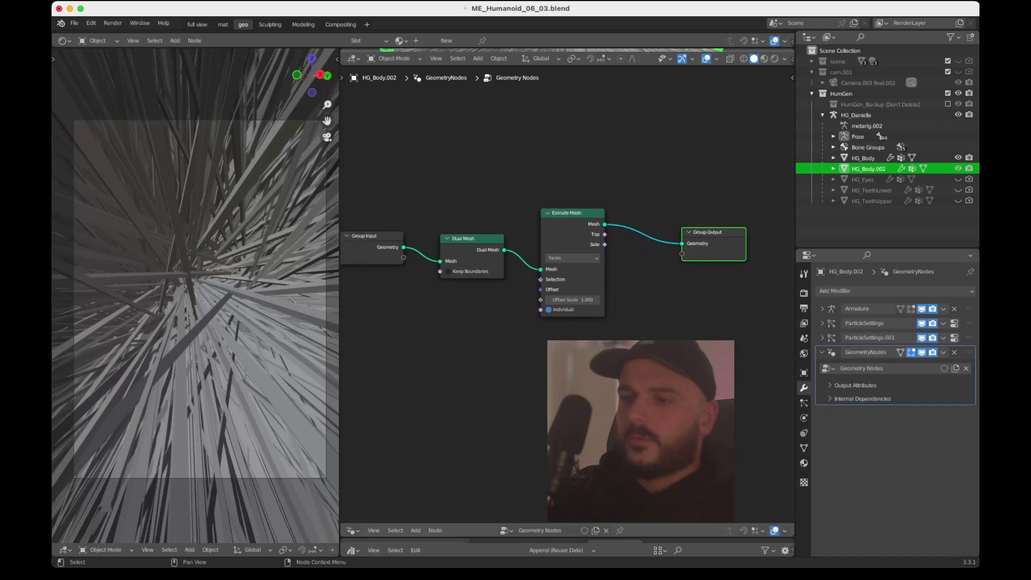
Add a Random Value node below the Dual Mesh node
{"action": "key", "text": "alt+a"}
{"action": "scroll", "coordinate": [552, 259], "scroll_direction": "left", "scroll_amount": 3}
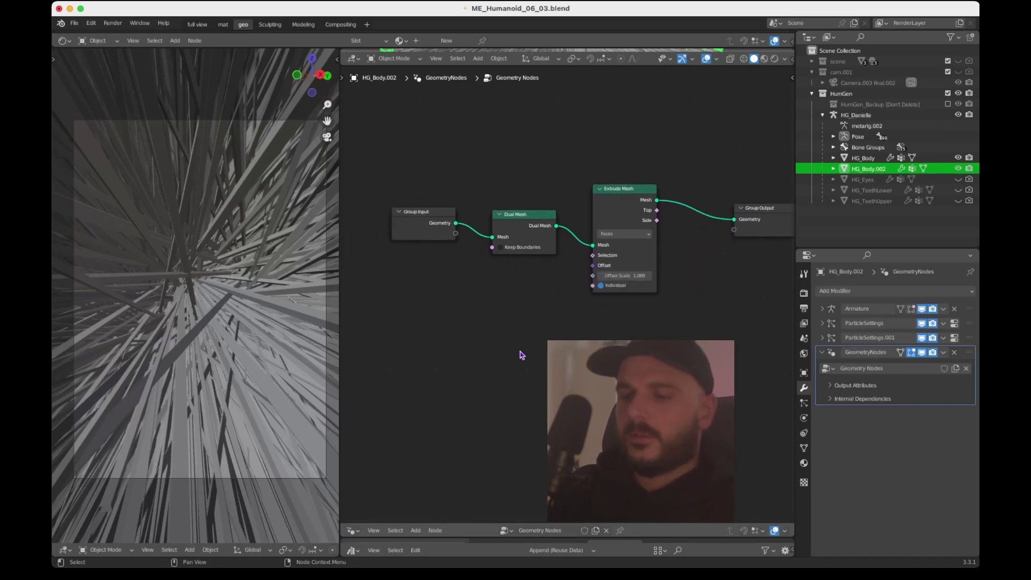
{"action": "key", "text": "shift+a"}
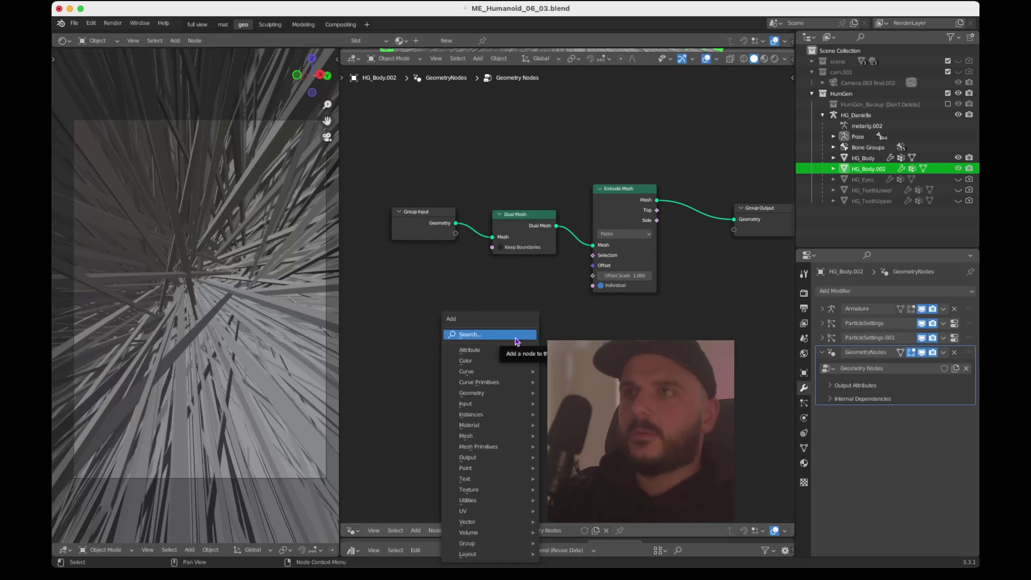
{"action": "left_click", "coordinate": [516, 341]}
{"action": "type", "text": "ra"}
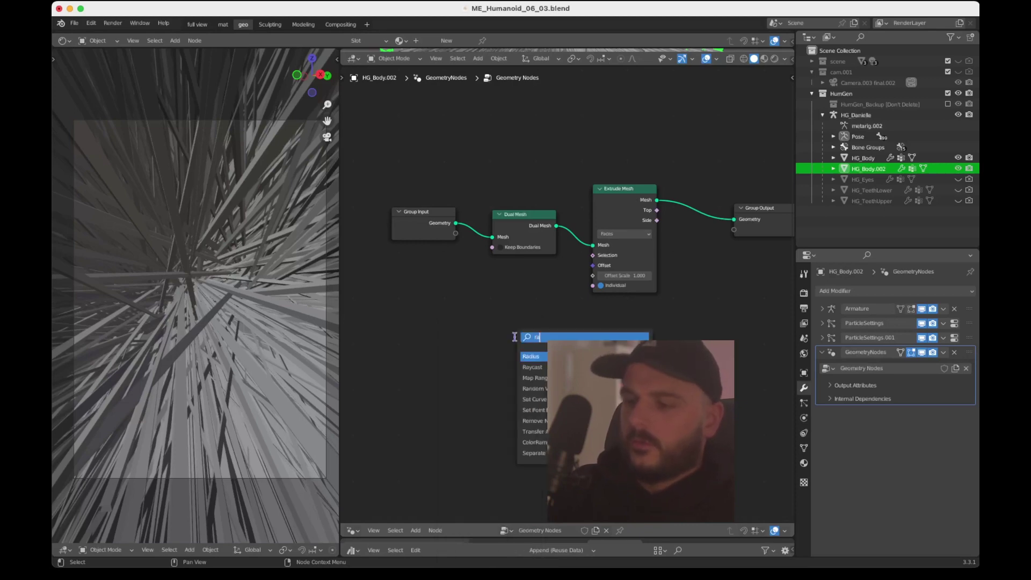
{"action": "type", "text": "ndom"}
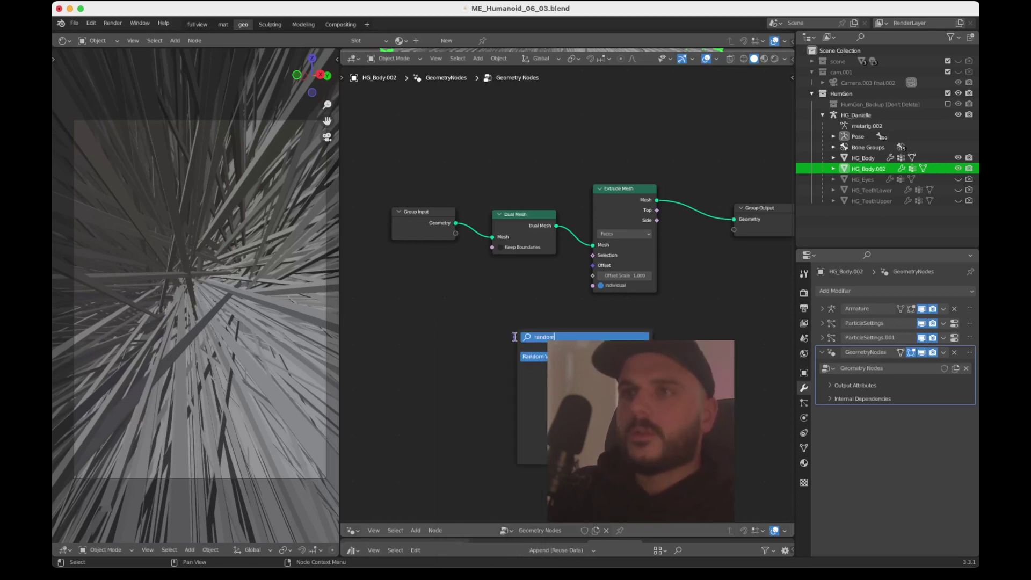
{"action": "key", "text": "Return"}
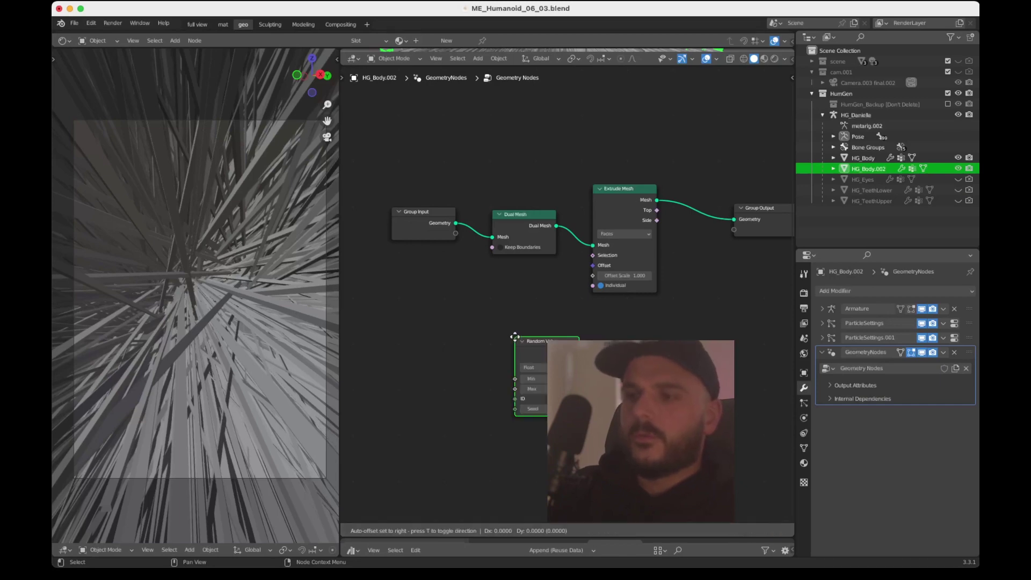
Set the Random Value node's Min to 0.03 and Max to 0, and connect its Value to the Extrude Mesh Offset
{"action": "left_click", "coordinate": [525, 360]}
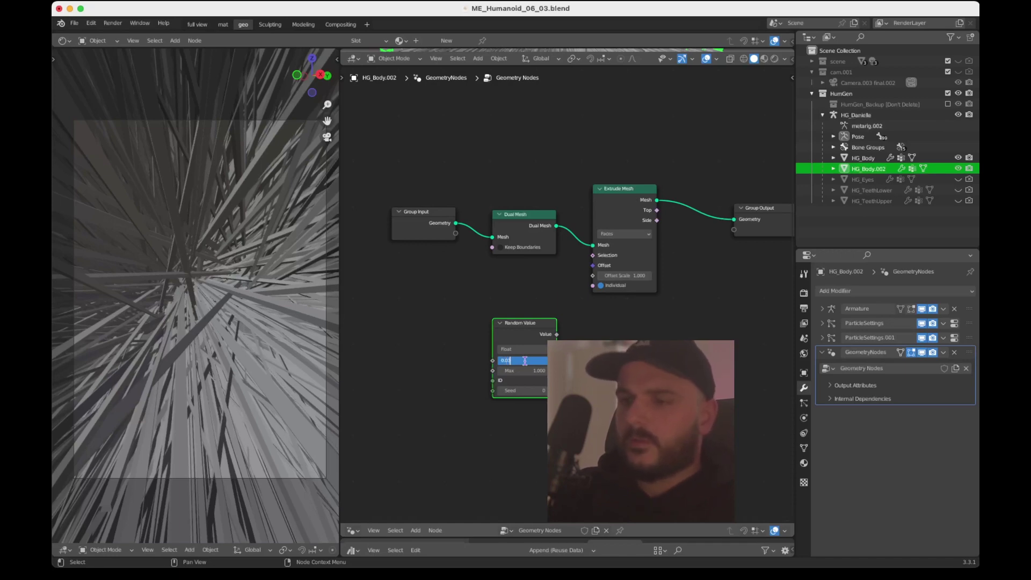
{"action": "key", "text": "Return"}
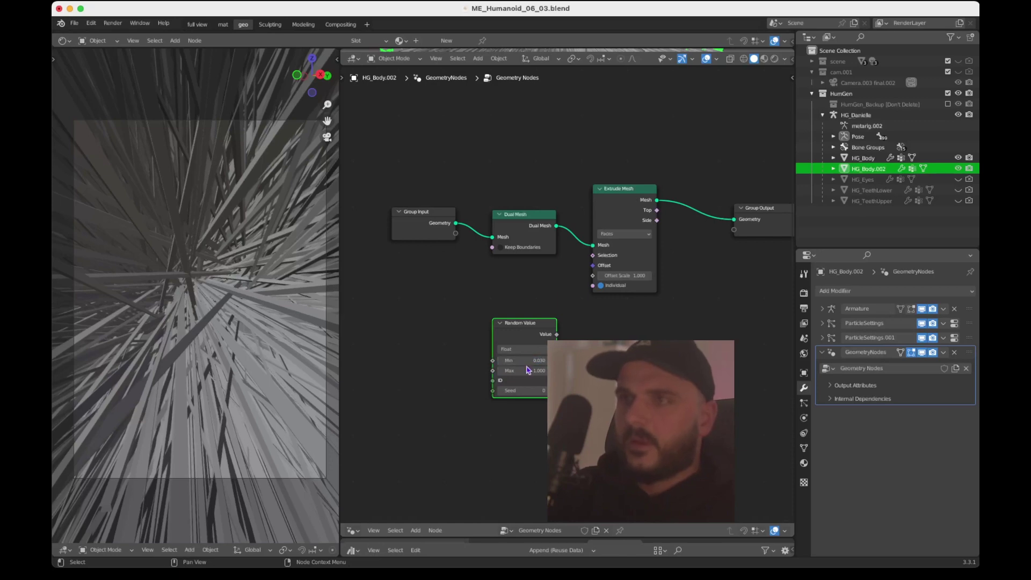
{"action": "left_click", "coordinate": [526, 367]}
{"action": "type", "text": "0"}
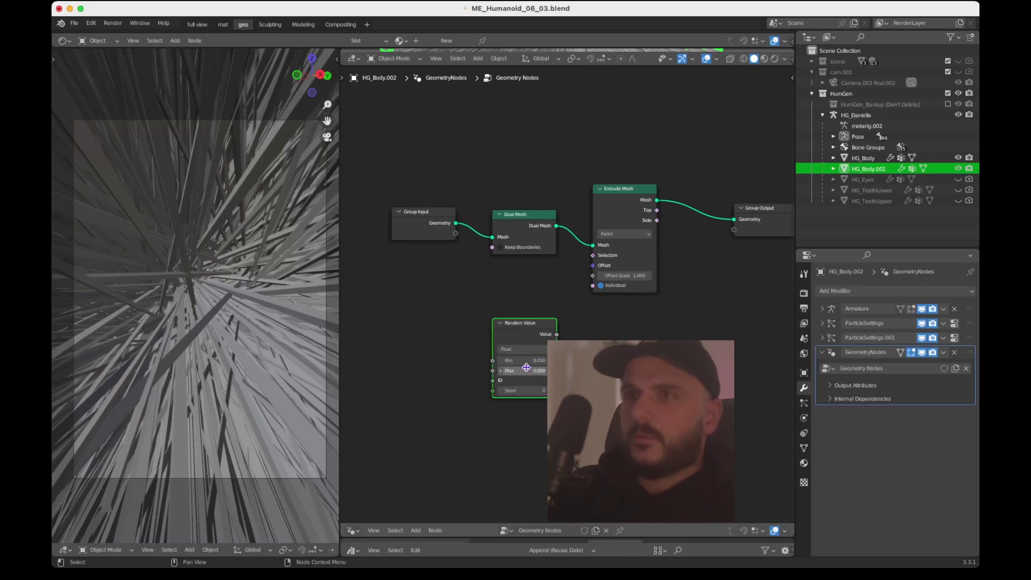
{"action": "key", "text": "Return"}
{"action": "left_click_drag", "start_coordinate": [557, 334], "coordinate": [593, 265]}
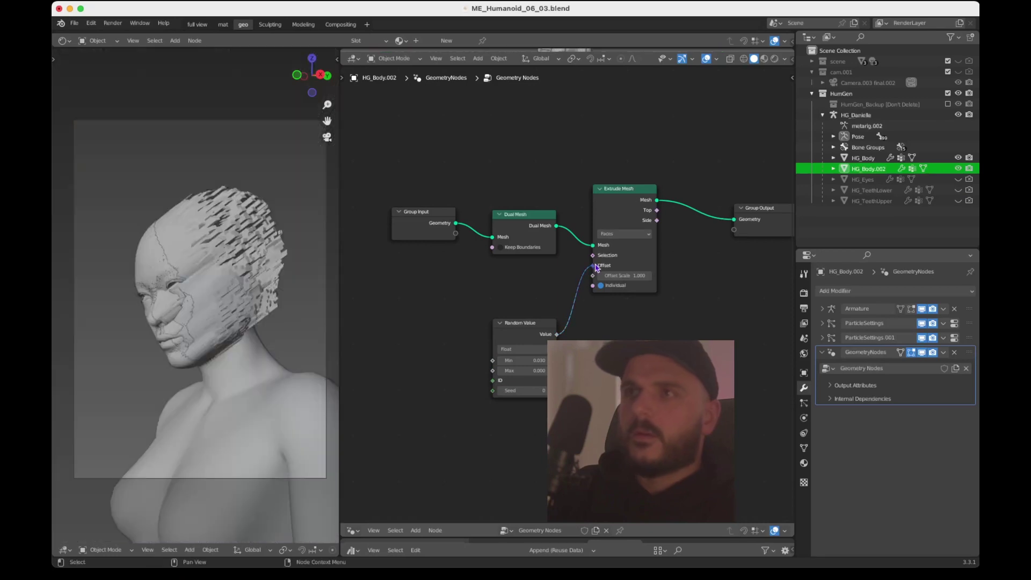
Try several Seed values on the Random Value node and set the seed back to 0
{"action": "left_click_drag", "start_coordinate": [501, 394], "coordinate": [517, 394]}
{"action": "left_click", "coordinate": [549, 390]}
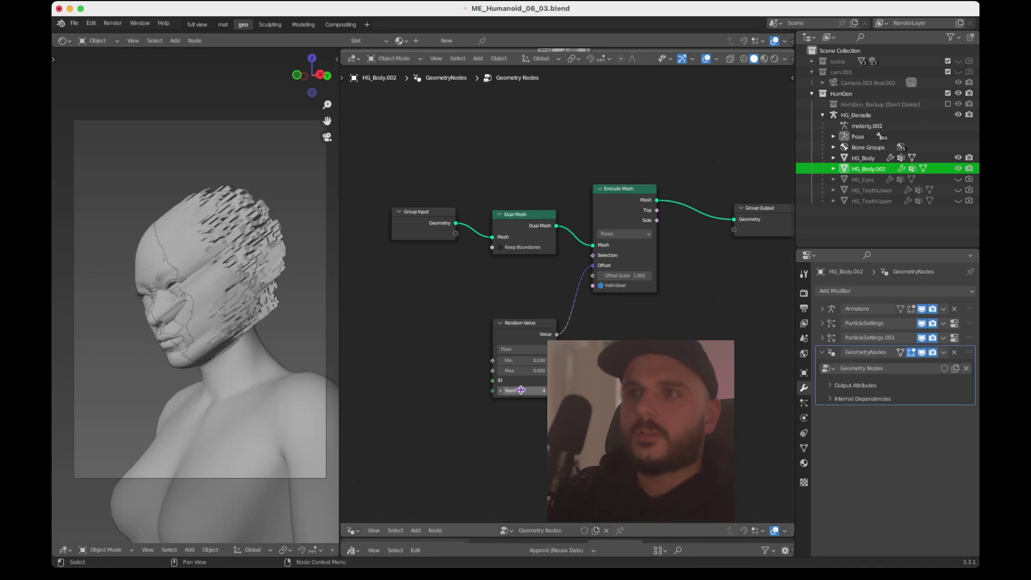
{"action": "left_click", "coordinate": [501, 394]}
{"action": "left_click", "coordinate": [501, 393]}
{"action": "left_click", "coordinate": [501, 393]}
{"action": "left_click", "coordinate": [501, 394]}
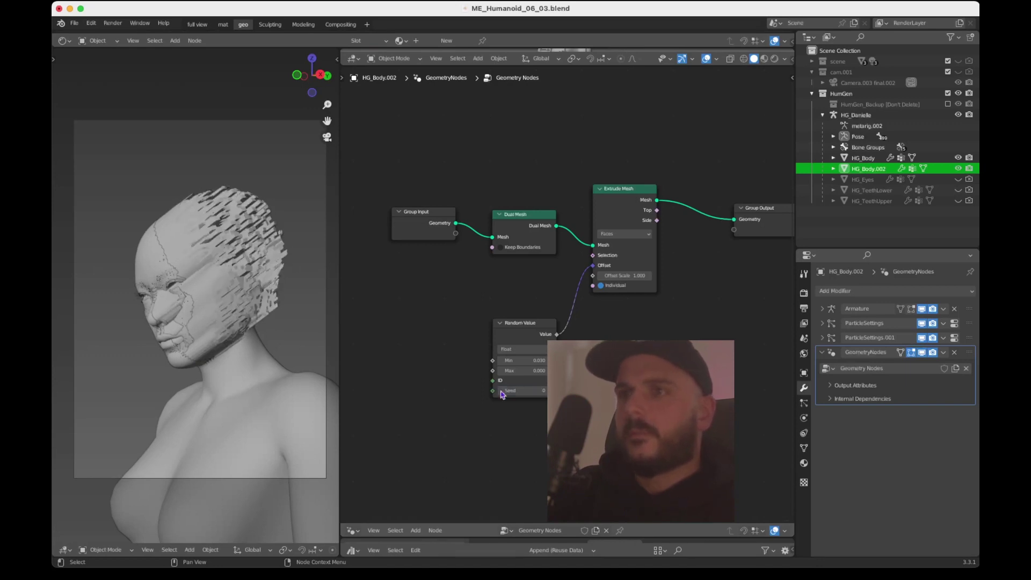
{"action": "left_click", "coordinate": [549, 391]}
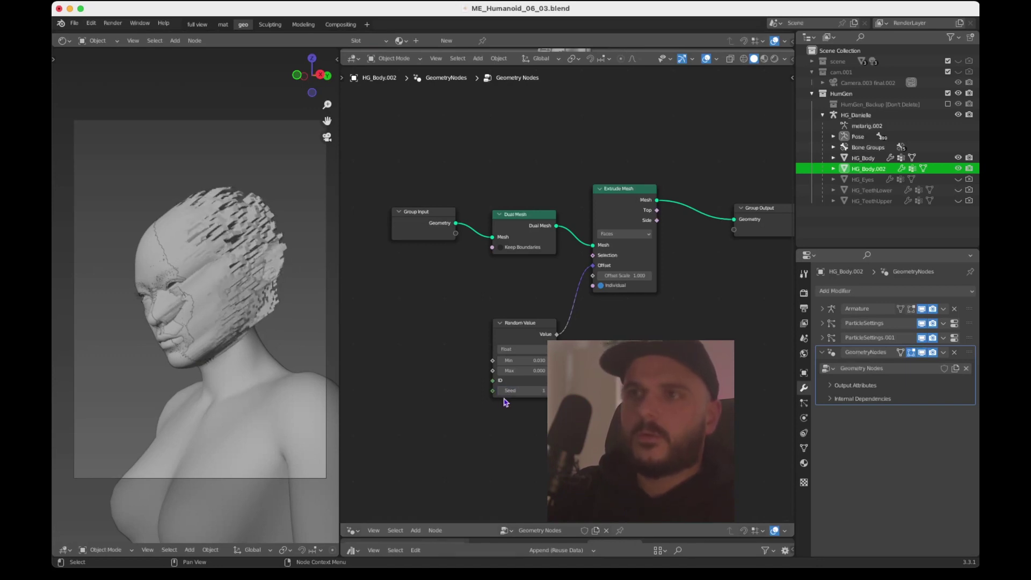
{"action": "left_click", "coordinate": [501, 393]}
Move the Group Output node farther from Extrude Mesh to make room between them
{"action": "middle_click_drag", "start_coordinate": [607, 386], "coordinate": [560, 390]}
{"action": "middle_click_drag", "start_coordinate": [459, 393], "coordinate": [407, 398]}
{"action": "left_click_drag", "start_coordinate": [672, 228], "coordinate": [790, 228]}
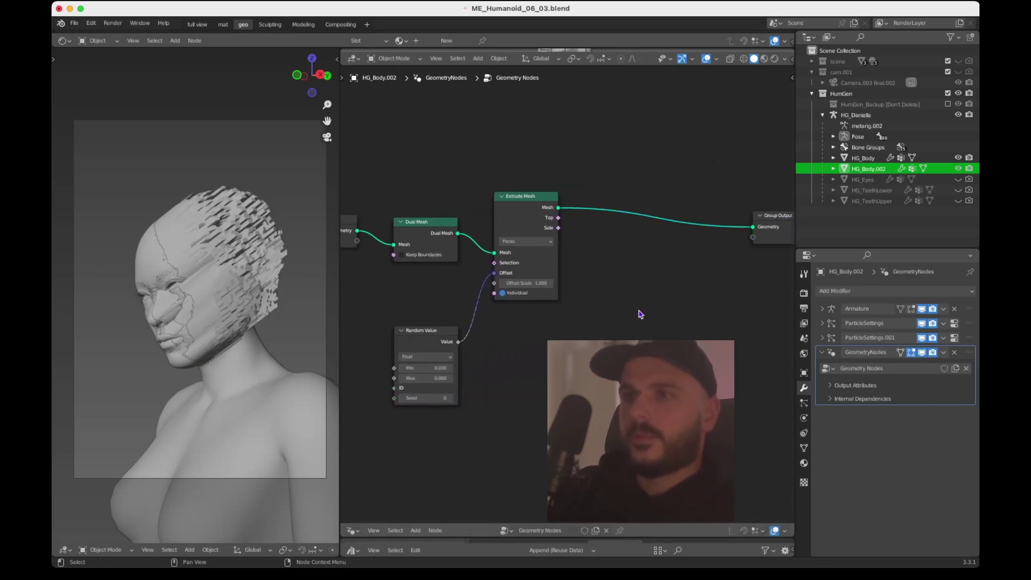
Insert a Scale Elements node between Extrude Mesh and Group Output, and connect the Extrude Mesh Top output to its Selection
{"action": "key", "text": "shift+a"}
{"action": "left_click", "coordinate": [639, 310]}
{"action": "type", "text": "scale"}
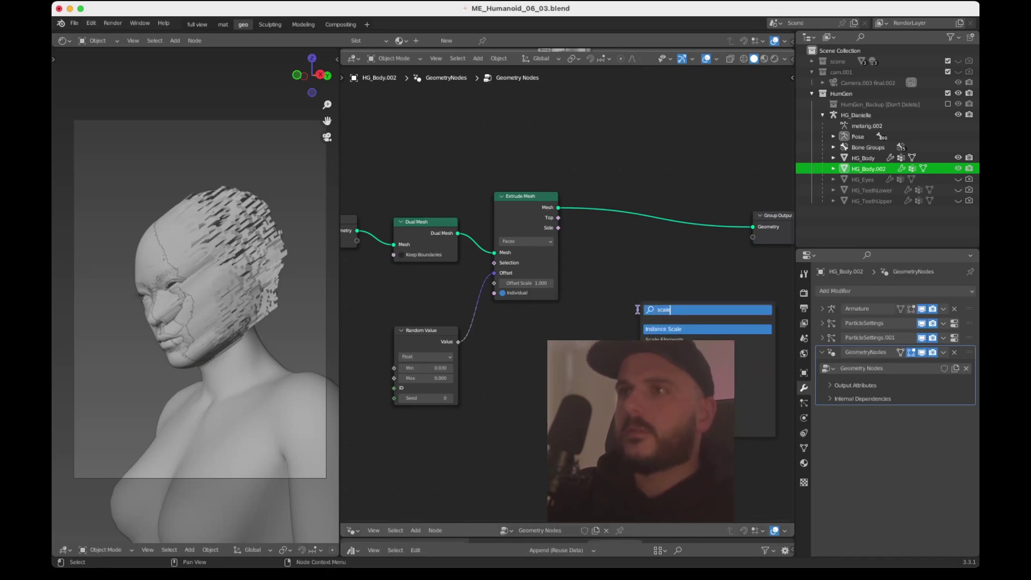
{"action": "key", "text": "Down"}
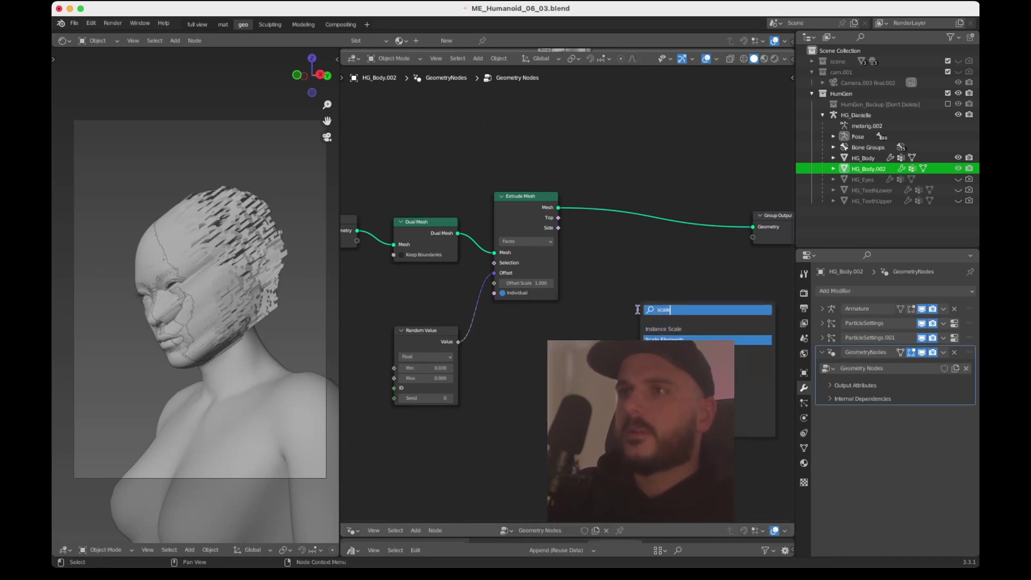
{"action": "key", "text": "Return"}
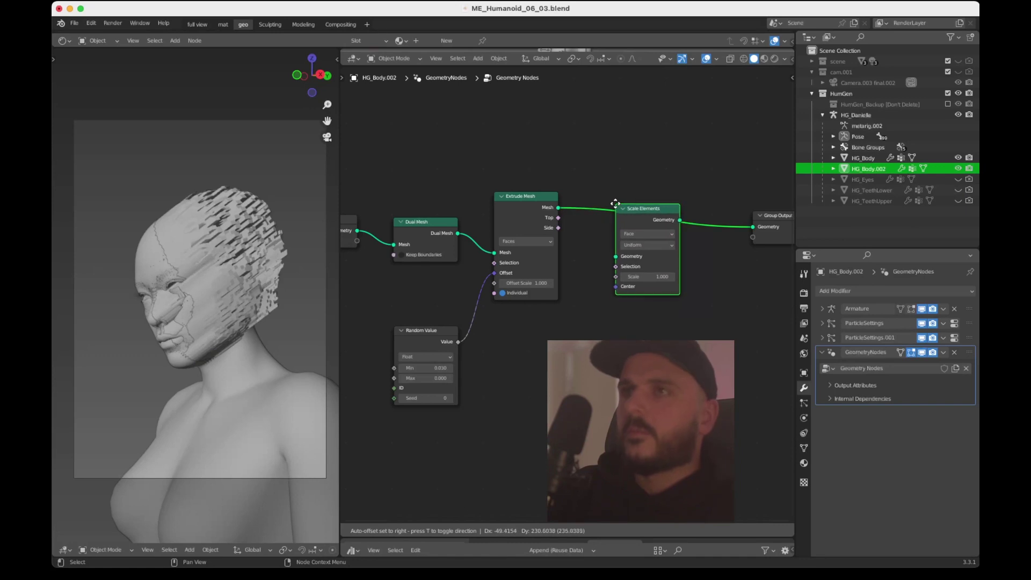
{"action": "left_click", "coordinate": [617, 208]}
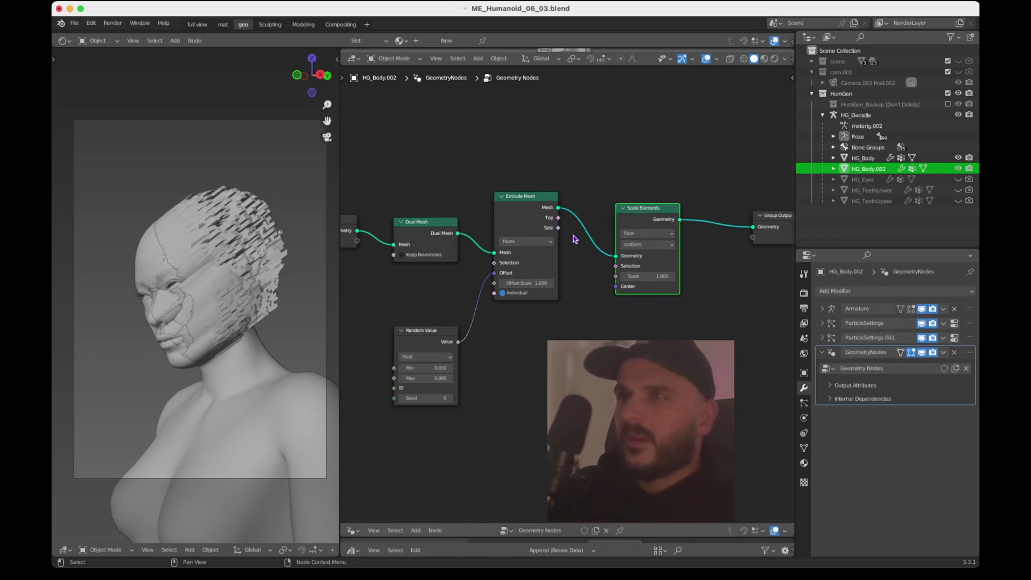
{"action": "left_click_drag", "start_coordinate": [559, 218], "coordinate": [616, 267]}
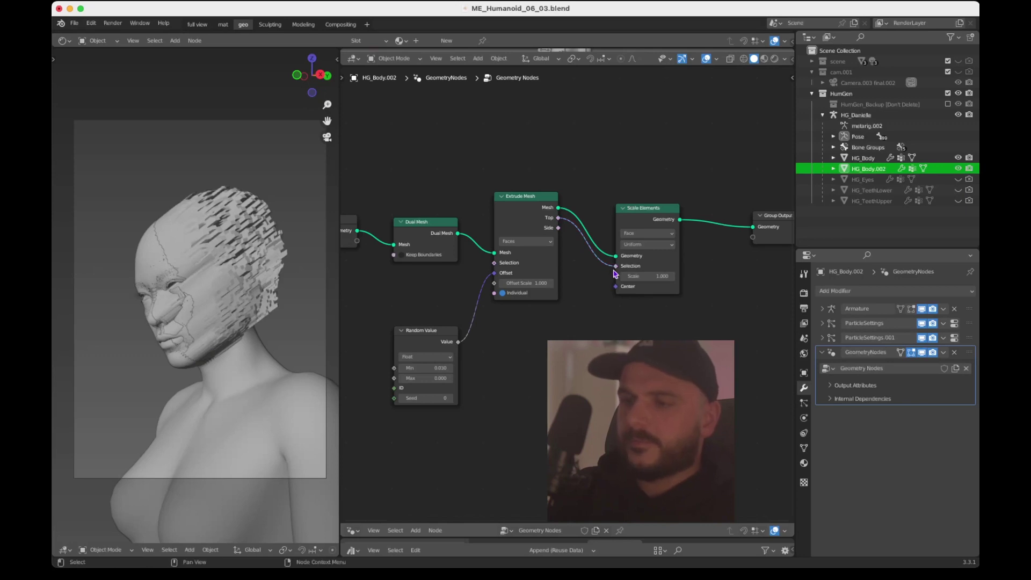
{"action": "middle_click_drag", "start_coordinate": [616, 267], "coordinate": [649, 243]}
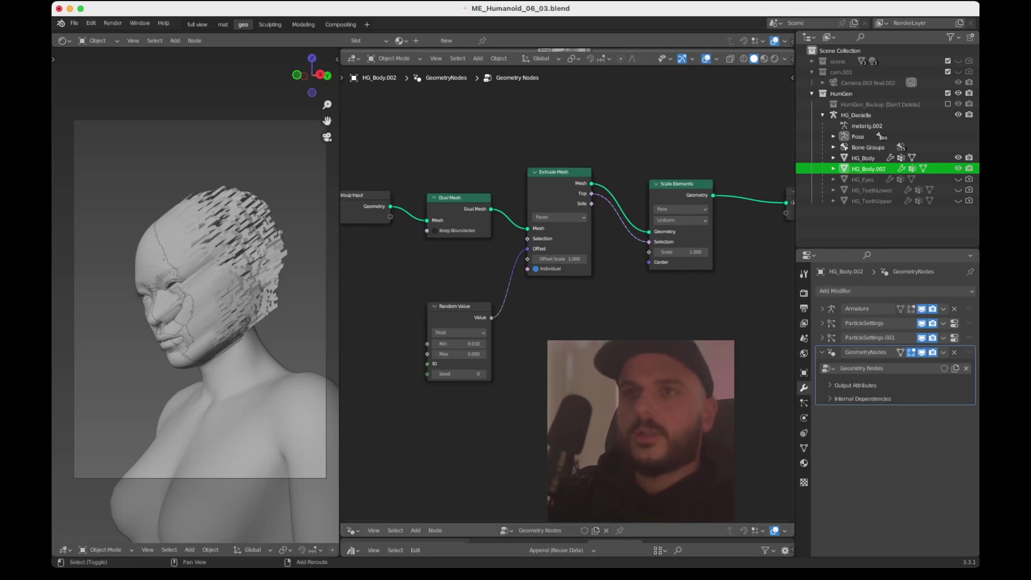
Add a second Random Value node below the Extrude Mesh node
{"action": "key", "text": "shift+a"}
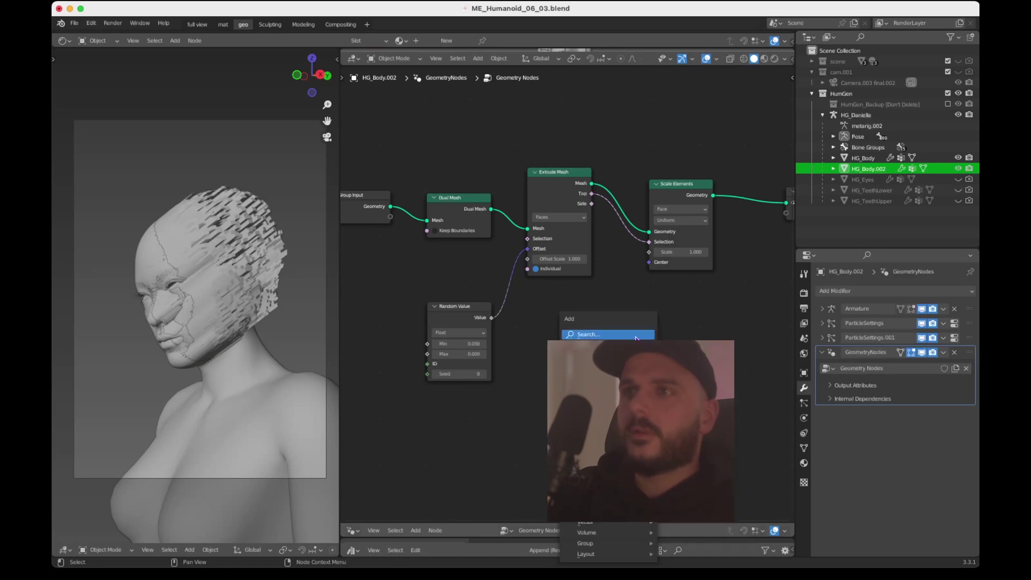
{"action": "type", "text": "rand"}
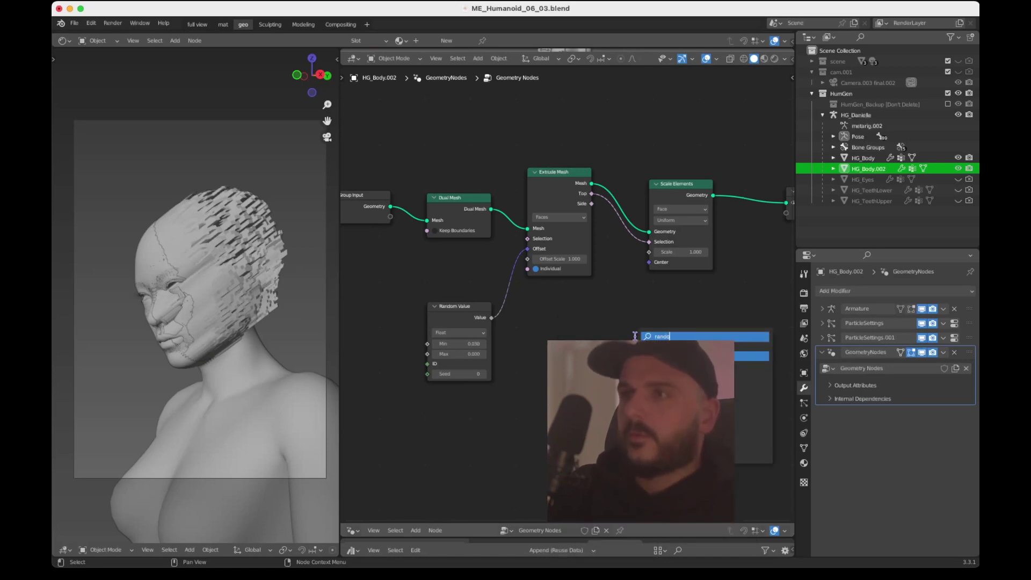
{"action": "type", "text": "om"}
{"action": "key", "text": "Return"}
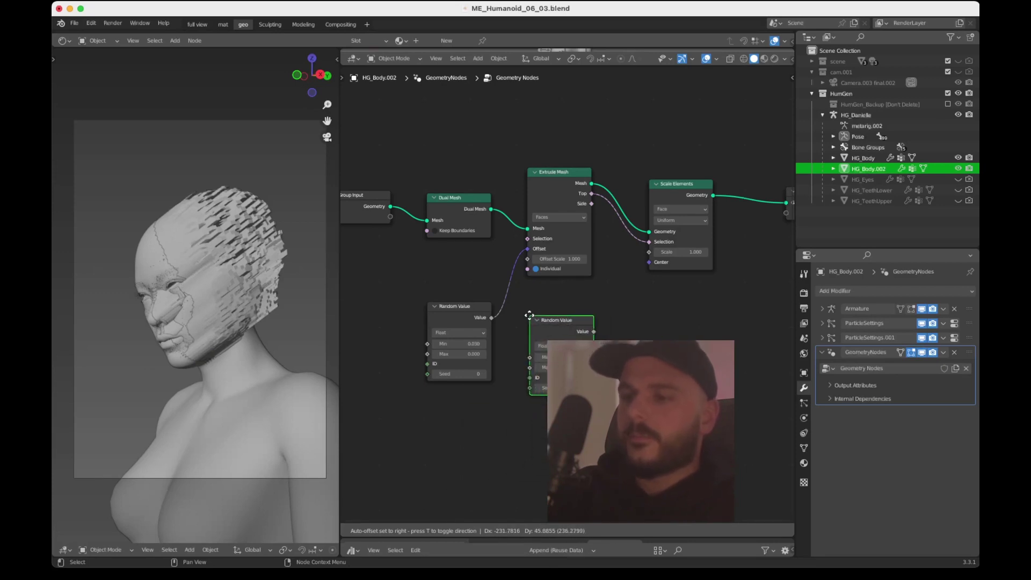
{"action": "left_click", "coordinate": [531, 320]}
Add a third Random Value node beside the second one, below the Scale Elements node
{"action": "key", "text": "shift"}
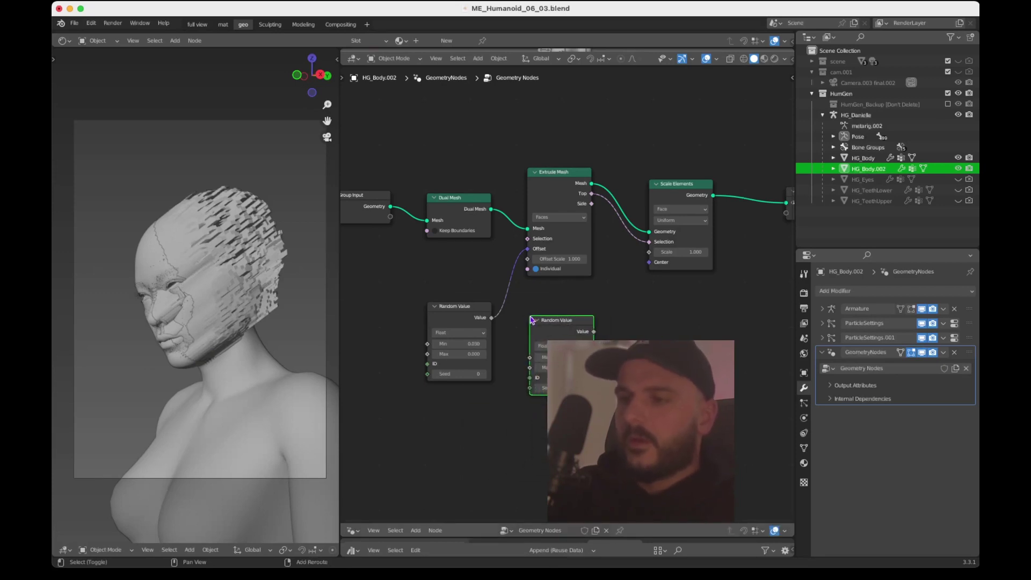
{"action": "key", "text": "shift+a"}
{"action": "type", "text": "random"}
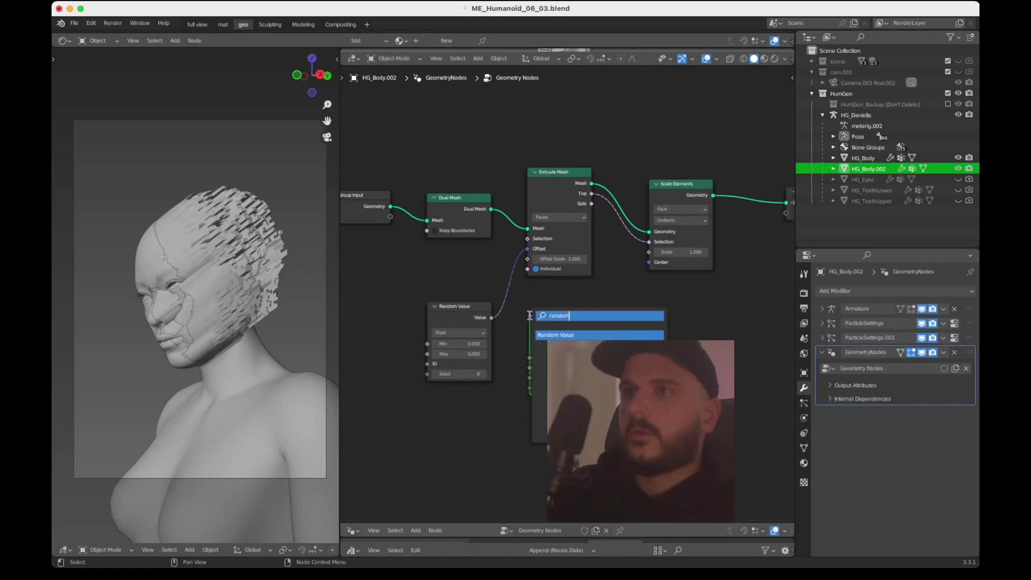
{"action": "key", "text": "Return"}
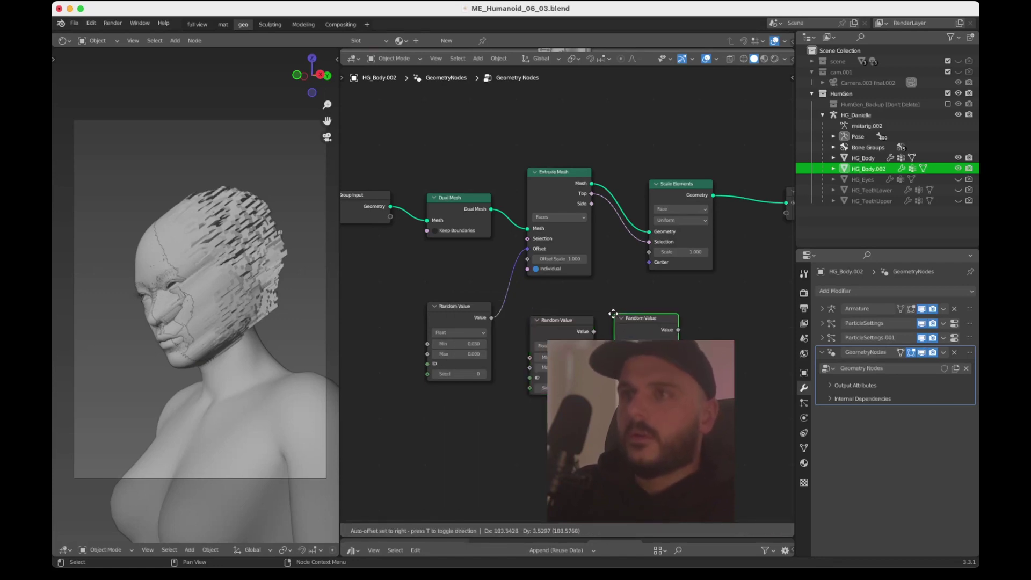
{"action": "left_click", "coordinate": [611, 316]}
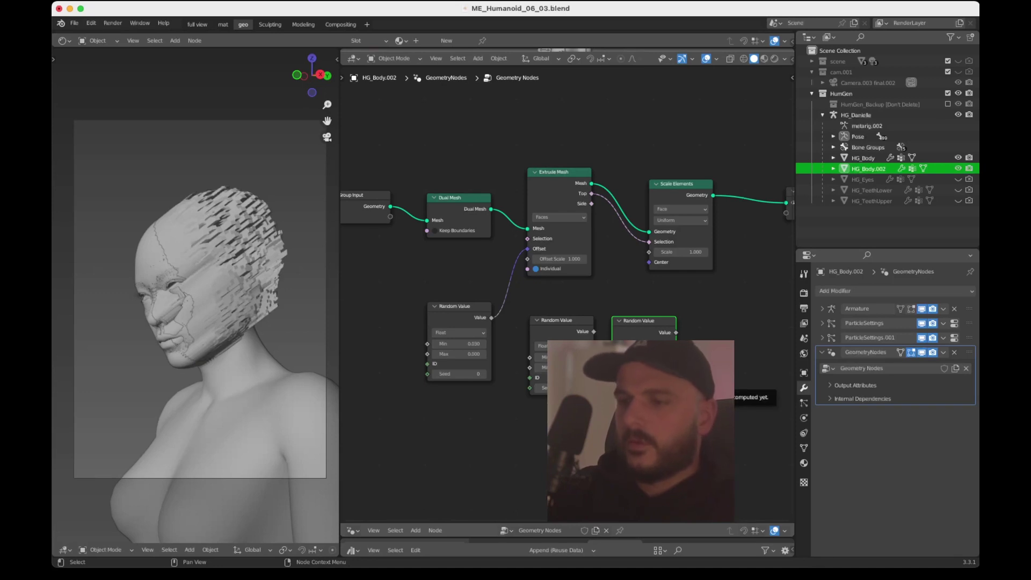
Connect the second Random Value's output to the third one's Max, and the third one's Value to the Scale Elements Scale
{"action": "left_click_drag", "start_coordinate": [593, 331], "coordinate": [649, 252]}
{"action": "scroll", "coordinate": [694, 322], "scroll_direction": "right", "scroll_amount": 3}
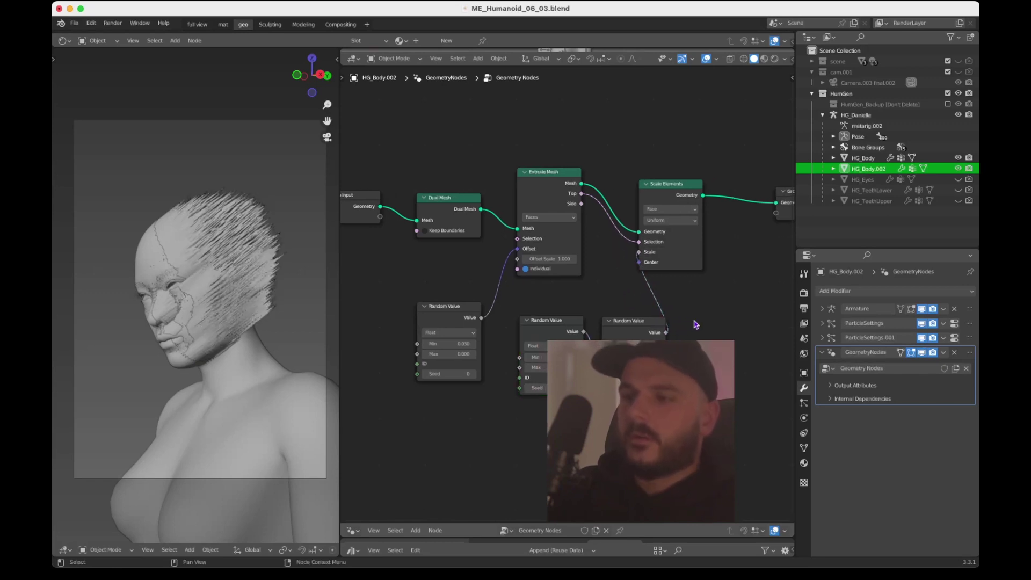
{"action": "middle_click_drag", "start_coordinate": [696, 324], "coordinate": [680, 322]}
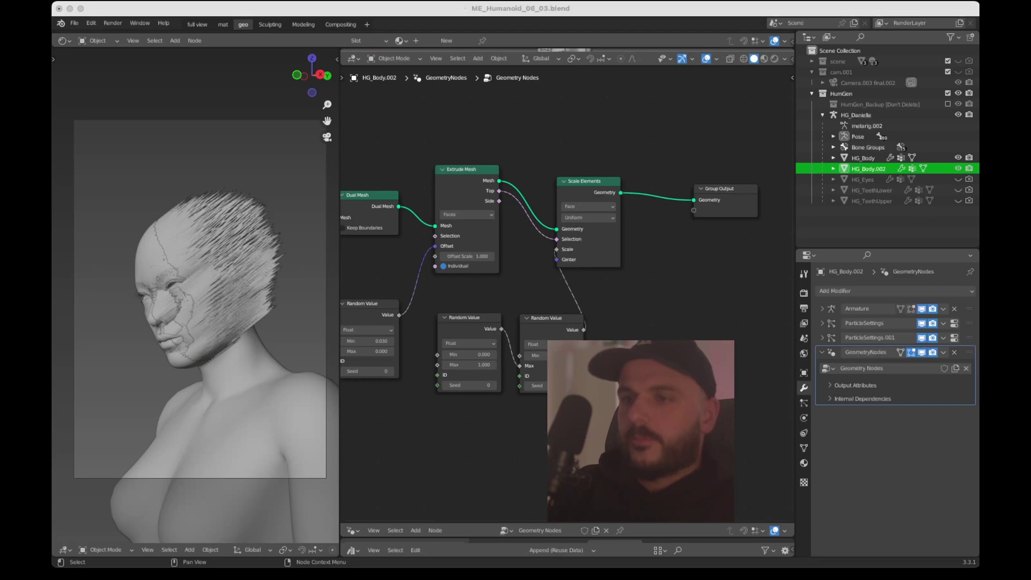
Set the Scale Elements node's domain to Edge and its scale mode to Single Axis
{"action": "left_click", "coordinate": [586, 210]}
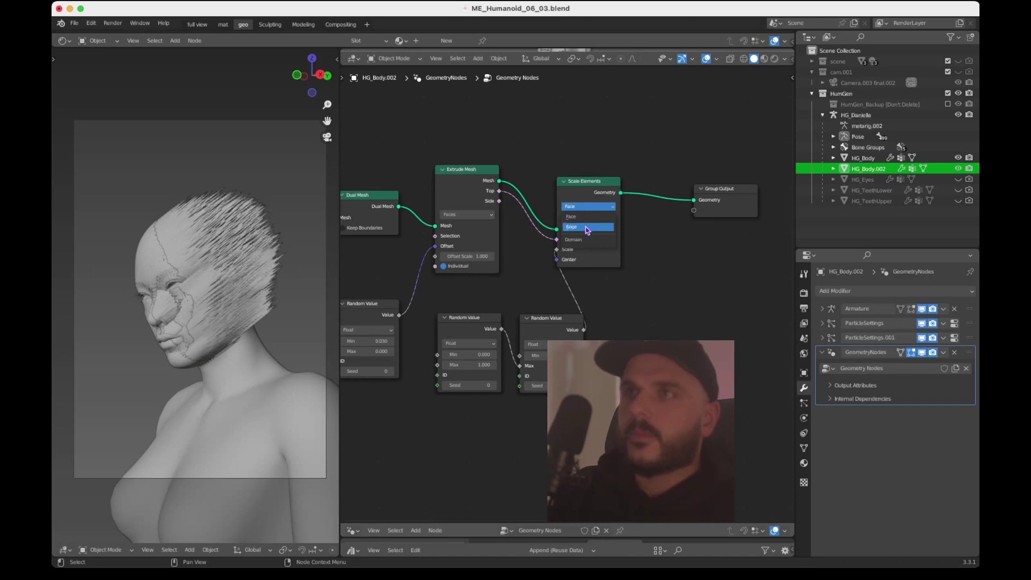
{"action": "left_click", "coordinate": [587, 228]}
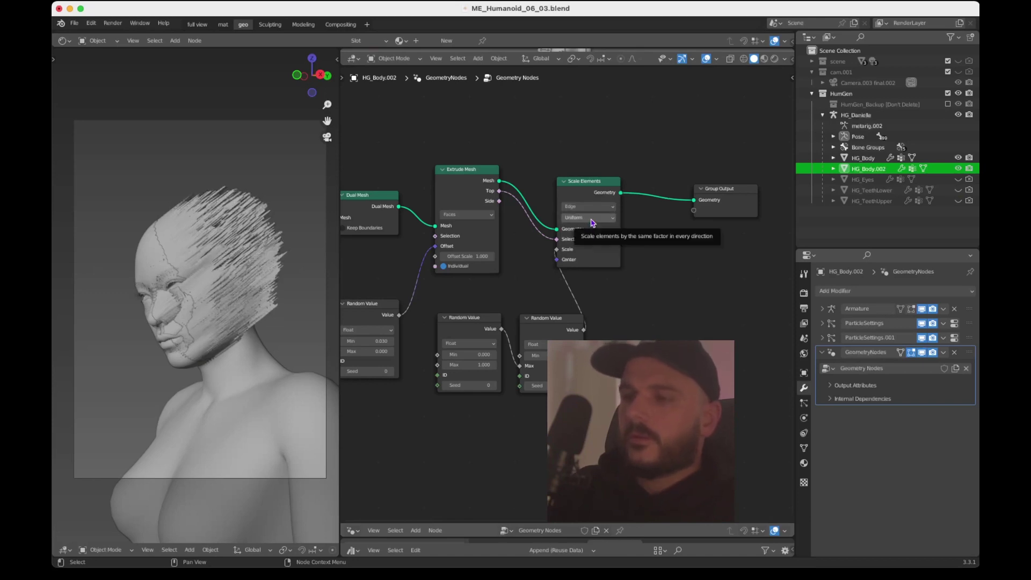
{"action": "left_click", "coordinate": [590, 217]}
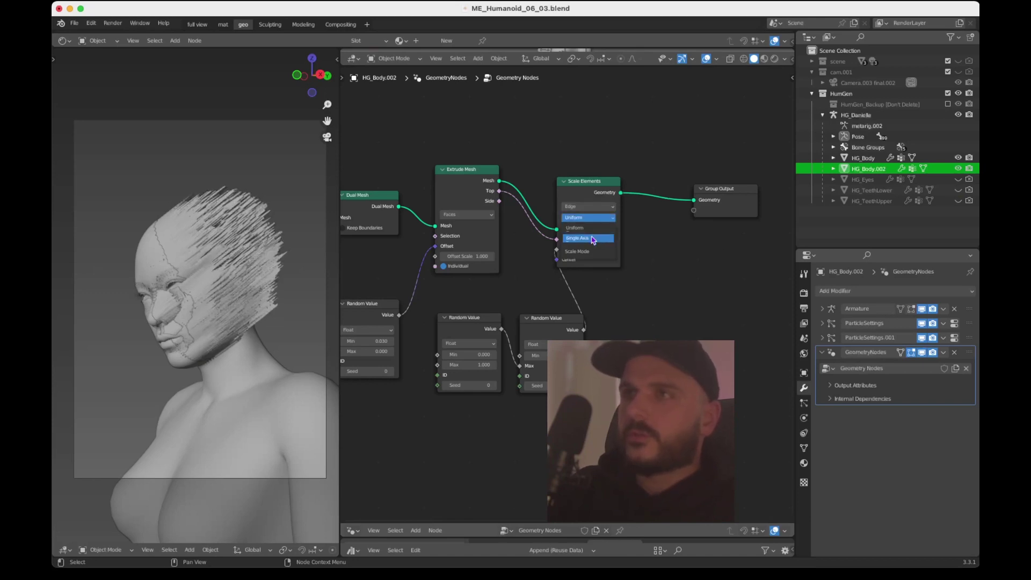
{"action": "left_click", "coordinate": [591, 239]}
Shift the Scale Elements node slightly away from Extrude Mesh and move Group Output farther along to make room between them
{"action": "left_click_drag", "start_coordinate": [708, 197], "coordinate": [766, 197]}
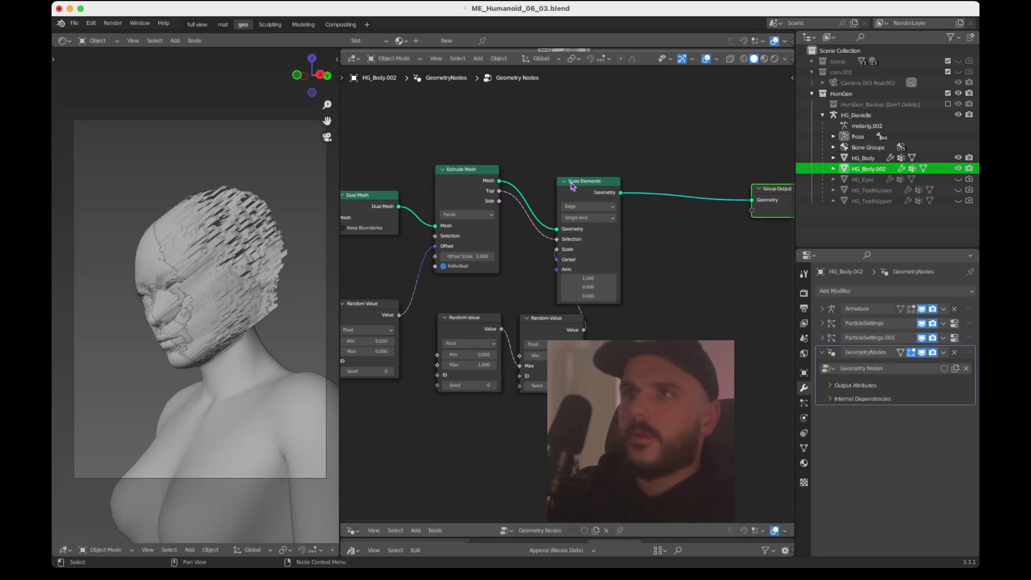
{"action": "left_click_drag", "start_coordinate": [577, 189], "coordinate": [602, 189]}
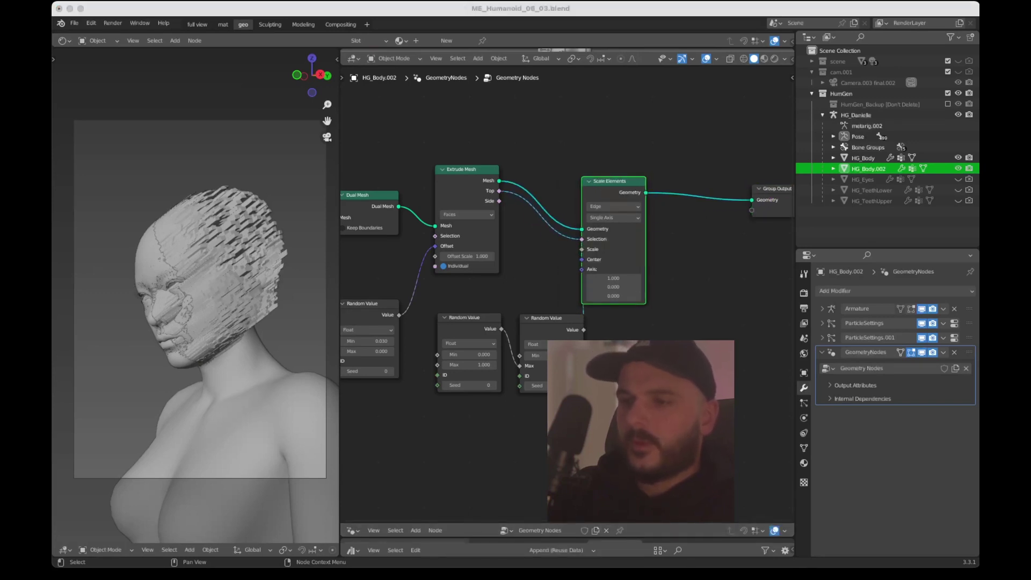
{"action": "scroll", "coordinate": [698, 273], "scroll_direction": "right", "scroll_amount": 5}
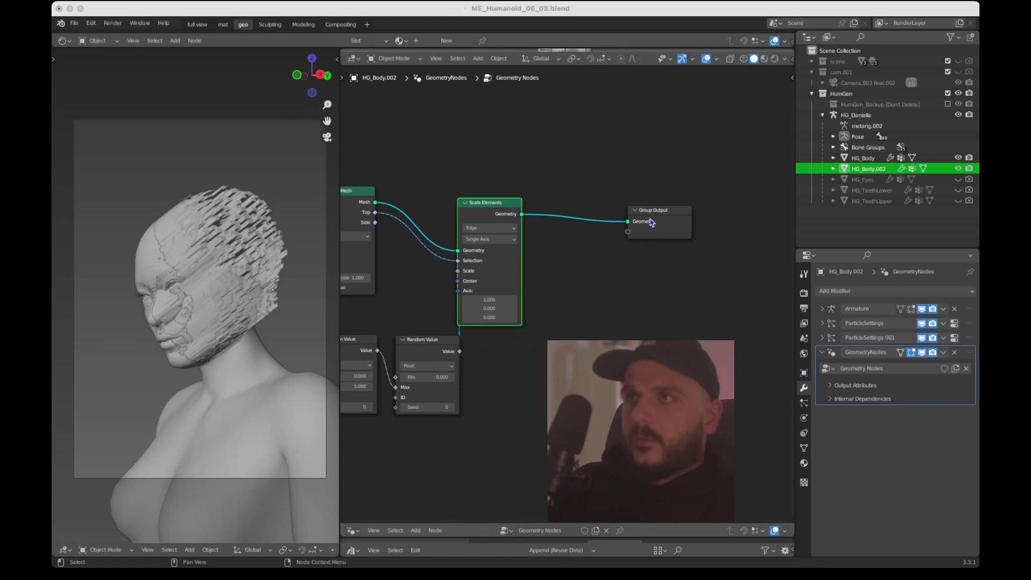
{"action": "left_click_drag", "start_coordinate": [682, 210], "coordinate": [791, 225]}
{"action": "scroll", "coordinate": [594, 324], "scroll_direction": "left", "scroll_amount": 2}
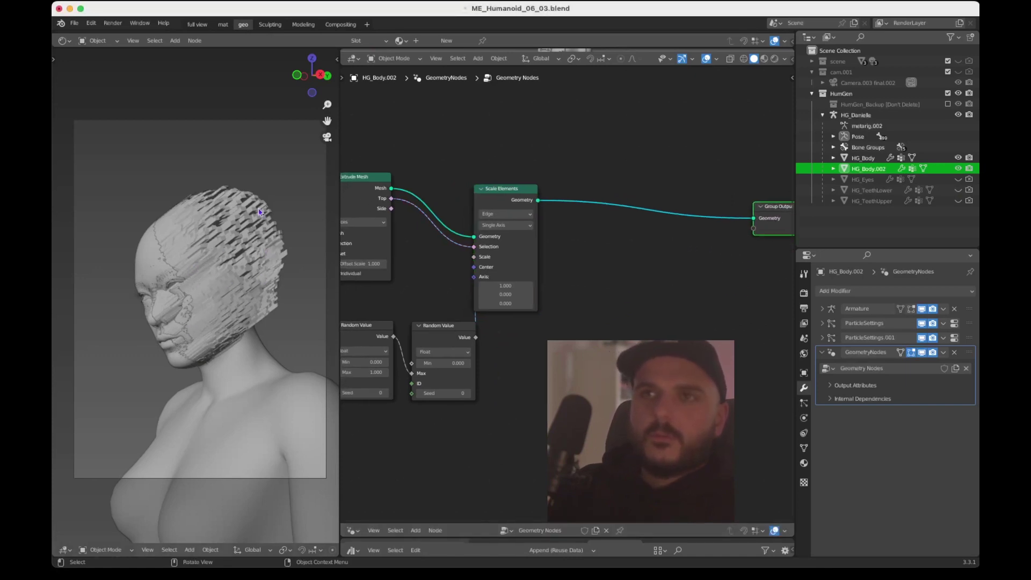
{"action": "left_click", "coordinate": [601, 302]}
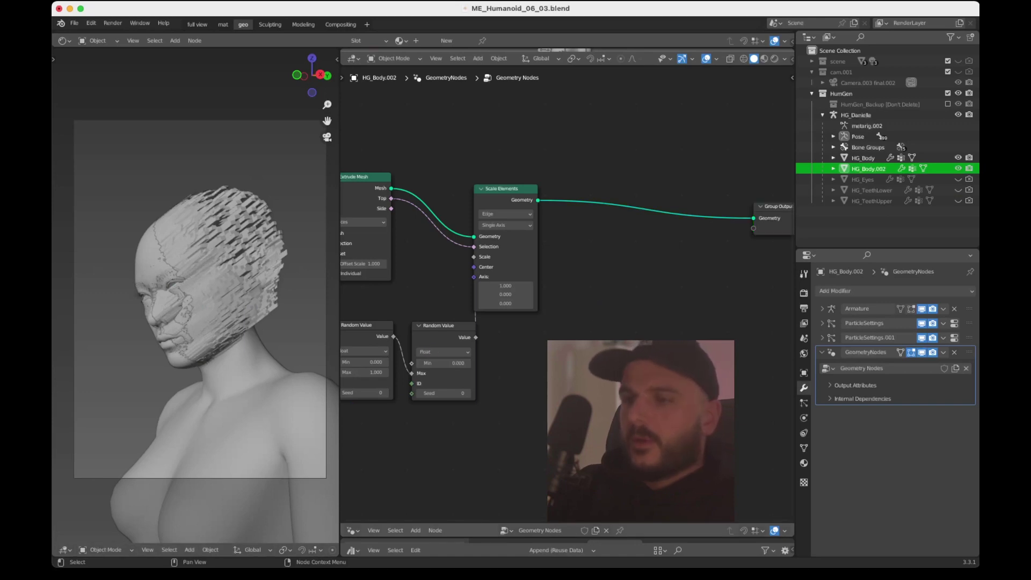
Insert a Flip Faces node between Scale Elements and Group Output
{"action": "key", "text": "shift+a"}
{"action": "left_click", "coordinate": [587, 334]}
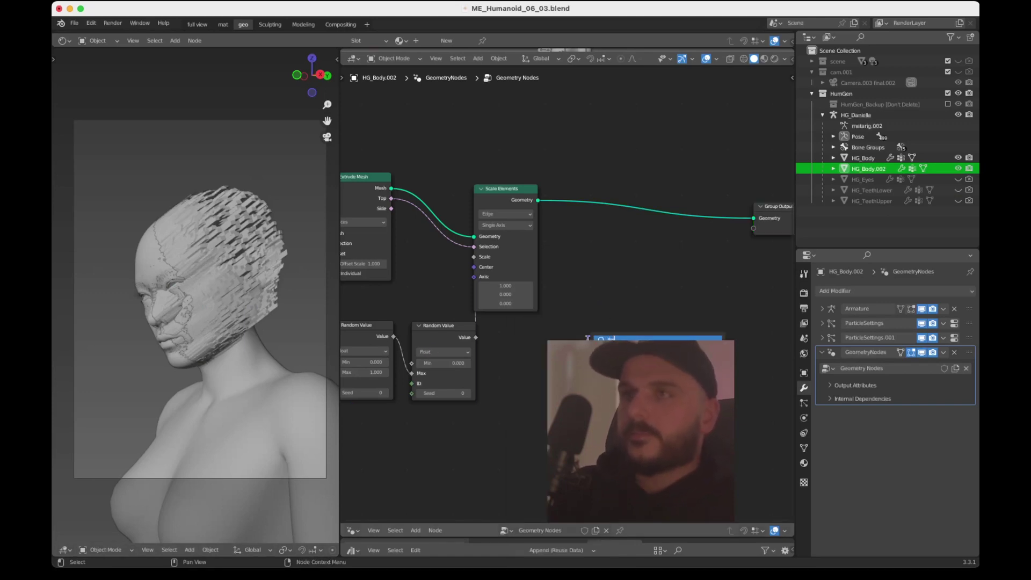
{"action": "type", "text": "fl"}
{"action": "key", "text": "Return"}
{"action": "left_click", "coordinate": [596, 199]}
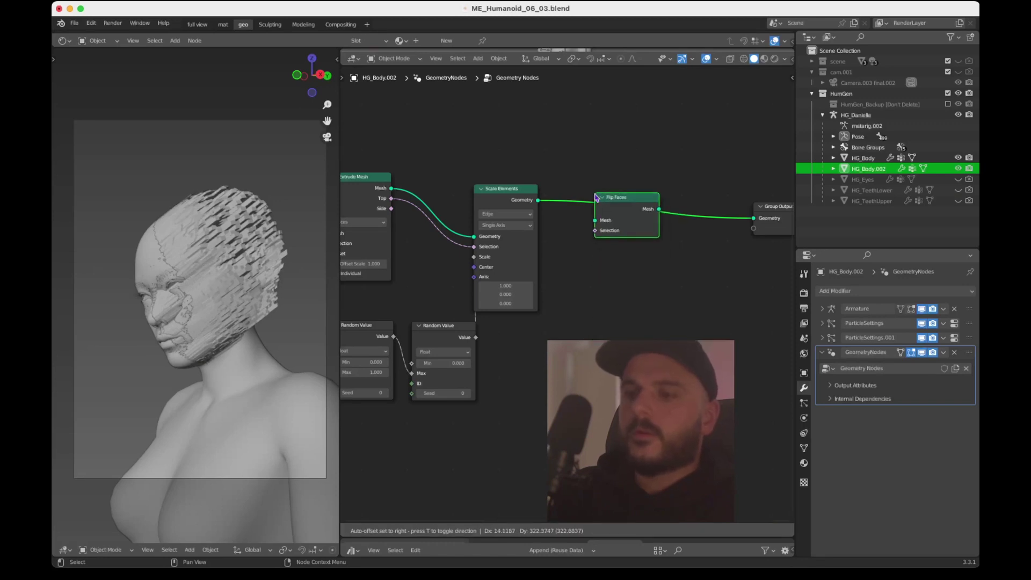
Add another Extrude Mesh node below Flip Faces and connect the Scale Elements Geometry output to its Mesh input
{"action": "left_click", "coordinate": [602, 323]}
{"action": "key", "text": "shift+a"}
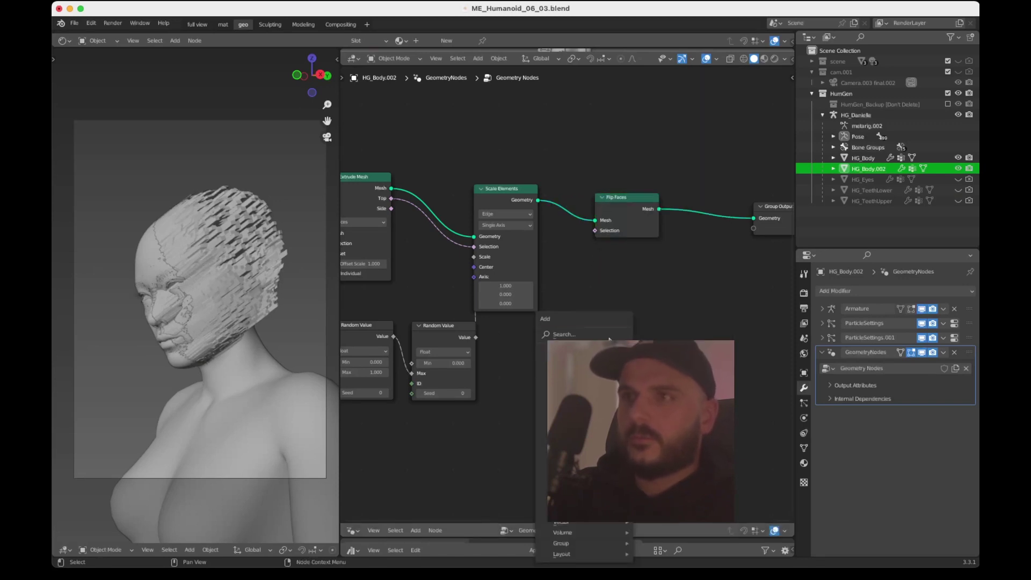
{"action": "left_click", "coordinate": [608, 336]}
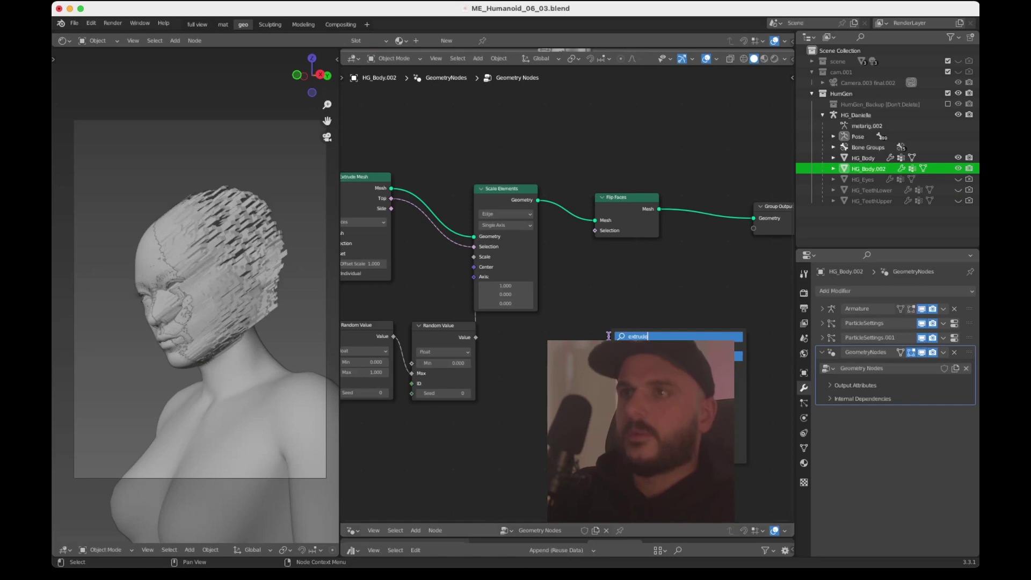
{"action": "type", "text": "extrude"}
{"action": "key", "text": "Return"}
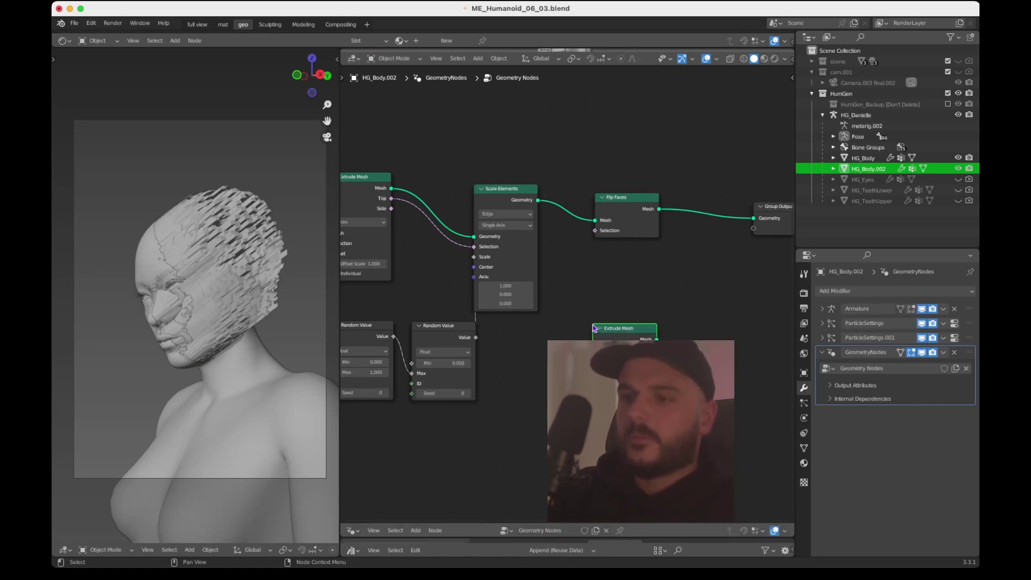
{"action": "left_click_drag", "start_coordinate": [538, 201], "coordinate": [593, 349]}
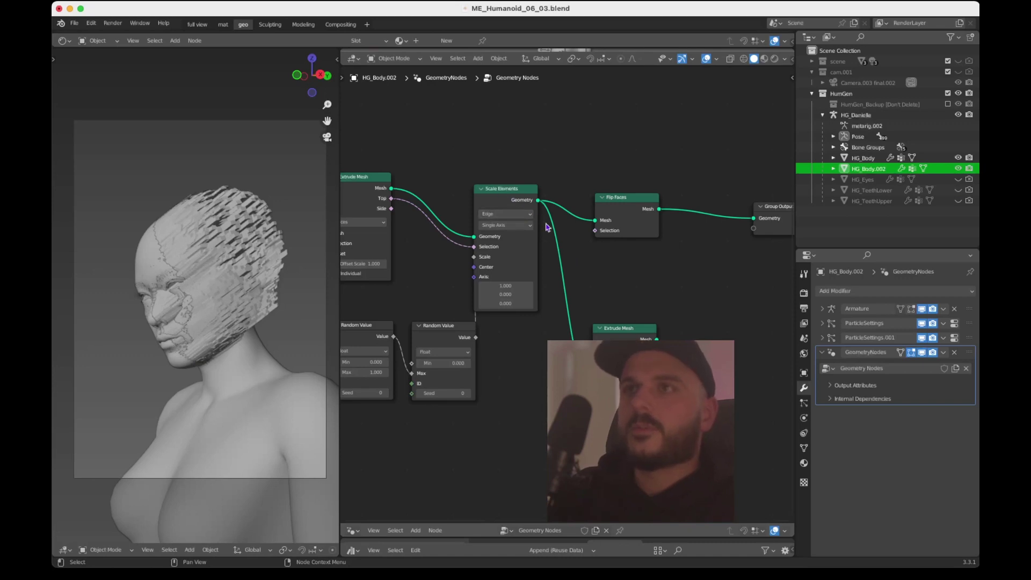
{"action": "middle_click_drag", "start_coordinate": [610, 337], "coordinate": [569, 344]}
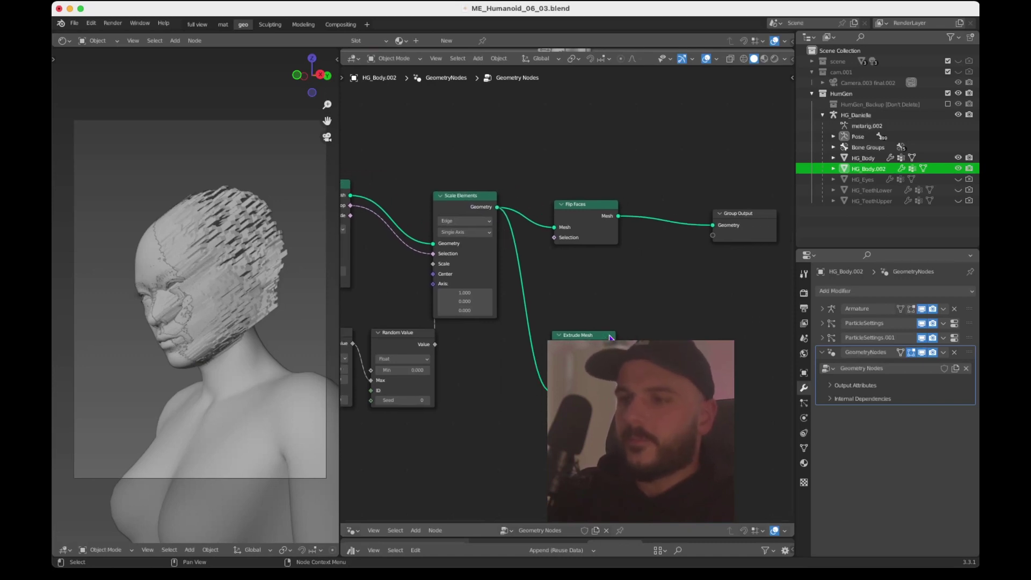
Insert a Join Geometry node between Flip Faces and Group Output, and connect the new Extrude Mesh node's Mesh output to it
{"action": "left_click_drag", "start_coordinate": [730, 215], "coordinate": [779, 215]}
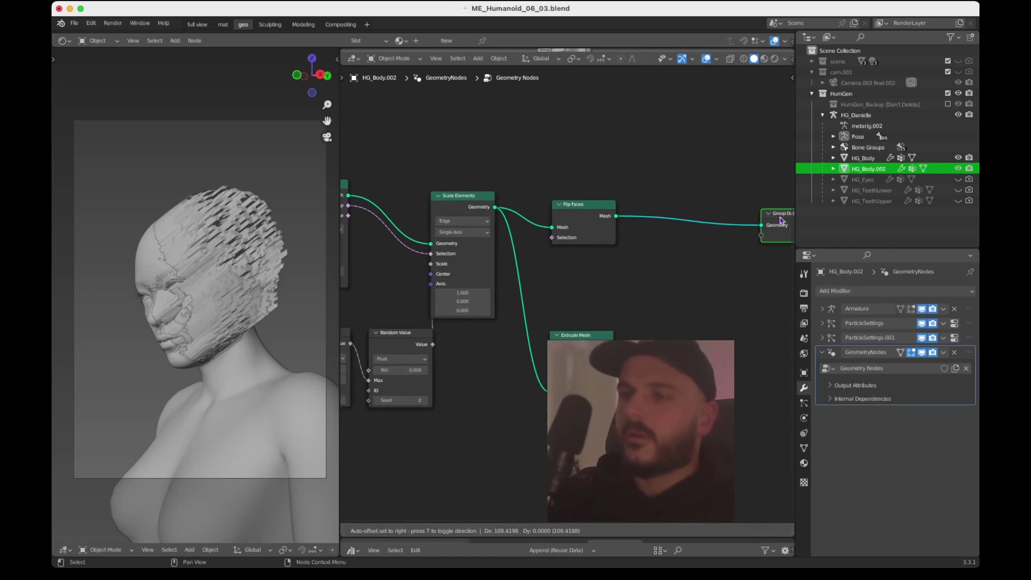
{"action": "key", "text": "shift+a"}
{"action": "left_click", "coordinate": [702, 270]}
{"action": "type", "text": "join"}
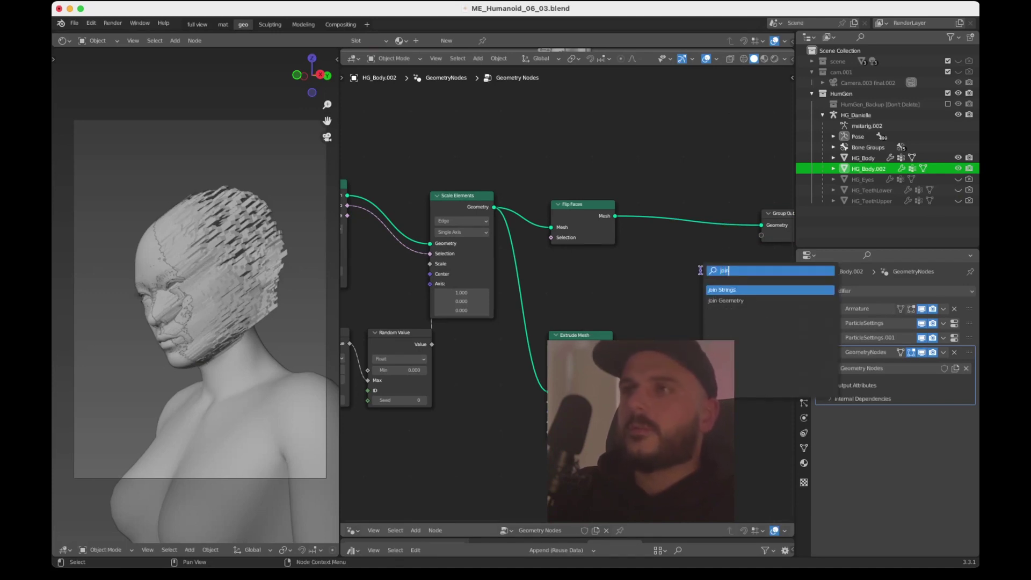
{"action": "key", "text": "Down"}
{"action": "key", "text": "Return"}
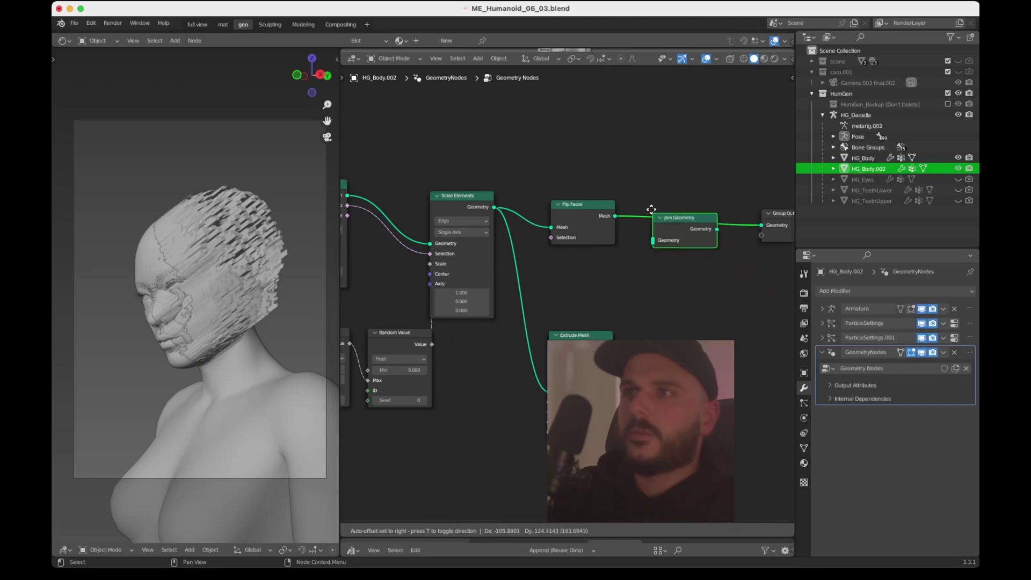
{"action": "left_click", "coordinate": [653, 212]}
{"action": "left_click_drag", "start_coordinate": [612, 348], "coordinate": [653, 234]}
{"action": "scroll", "coordinate": [654, 299], "scroll_direction": "right", "scroll_amount": 2}
{"action": "scroll", "coordinate": [653, 298], "scroll_direction": "right", "scroll_amount": 5}
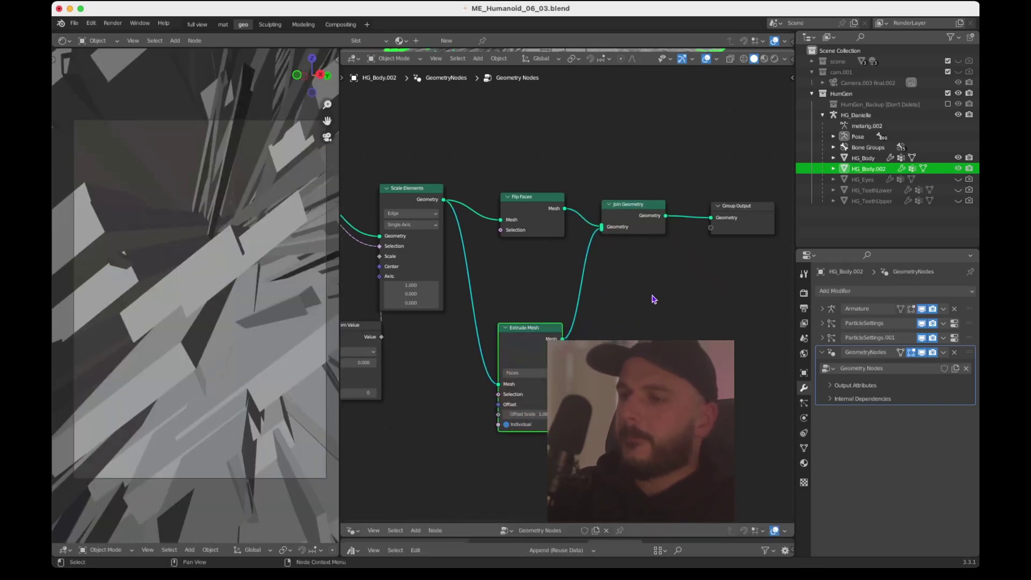
Move Group Output farther along and insert a Merge by Distance node between Join Geometry and Group Output
{"action": "left_click_drag", "start_coordinate": [639, 209], "coordinate": [701, 210]}
{"action": "key", "text": "shift+a"}
{"action": "left_click", "coordinate": [592, 335]}
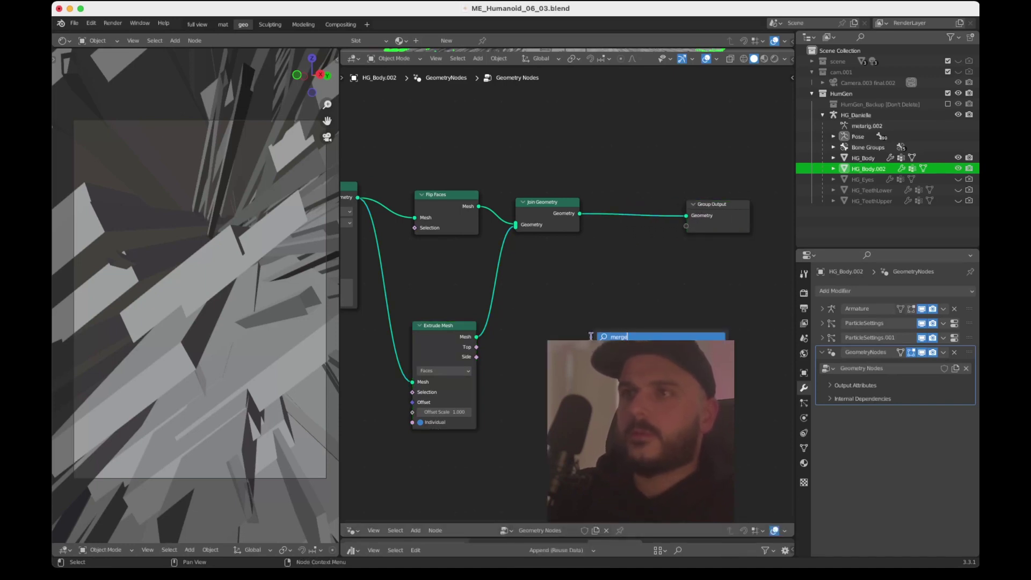
{"action": "key", "text": "Return"}
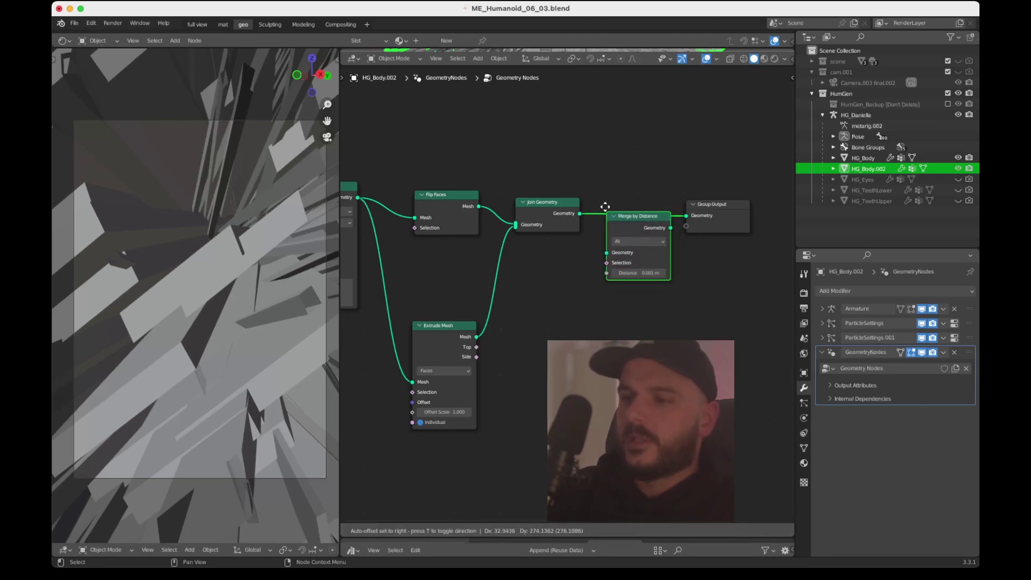
{"action": "left_click", "coordinate": [603, 191]}
Insert a Subdivision Surface node between Merge by Distance and Group Output
{"action": "scroll", "coordinate": [612, 361], "scroll_direction": "right", "scroll_amount": 5}
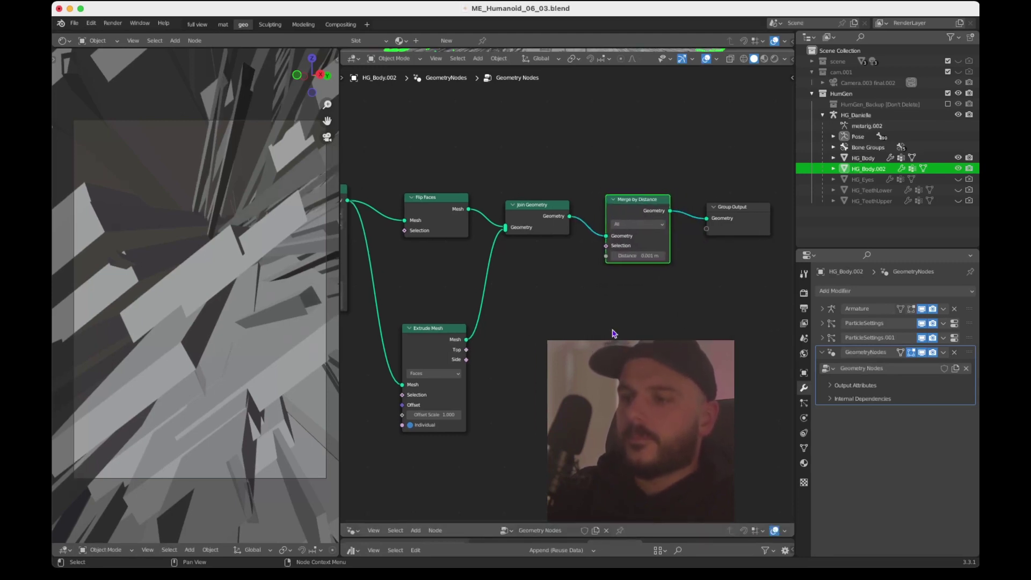
{"action": "key", "text": "shift+a"}
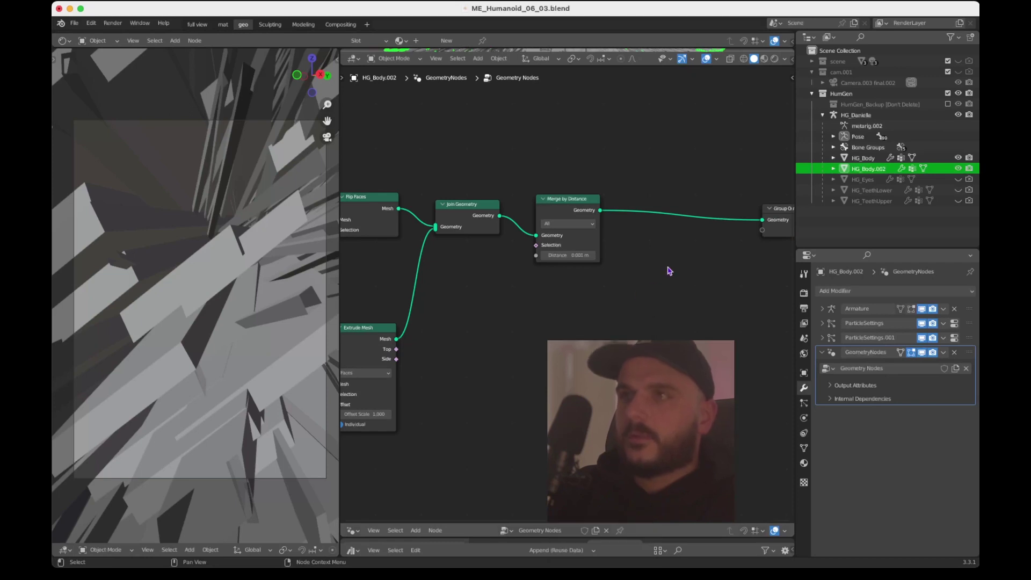
{"action": "key", "text": "shift+a"}
{"action": "left_click", "coordinate": [616, 305]}
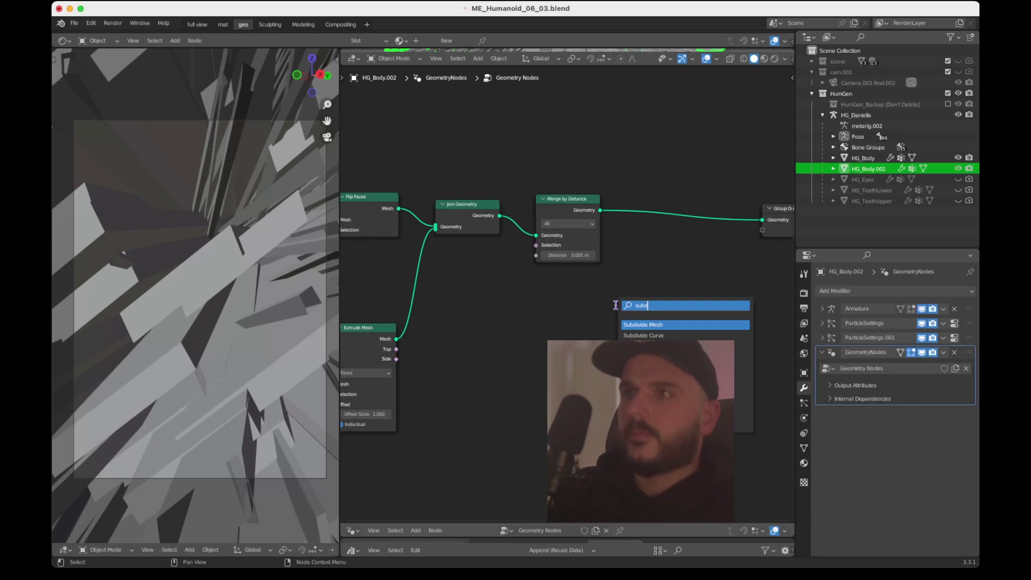
{"action": "key", "text": "Down"}
{"action": "key", "text": "Return"}
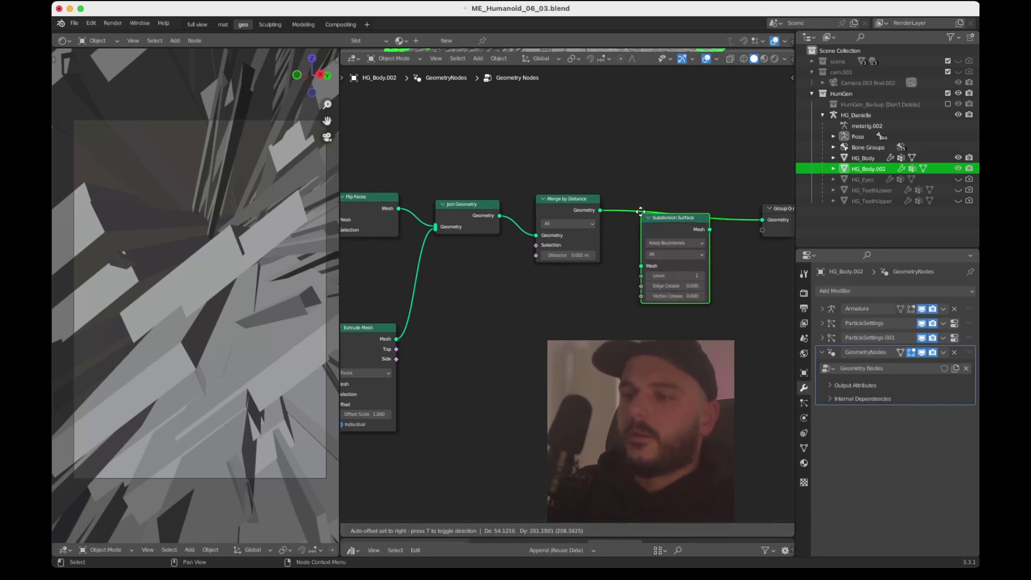
{"action": "left_click", "coordinate": [644, 202]}
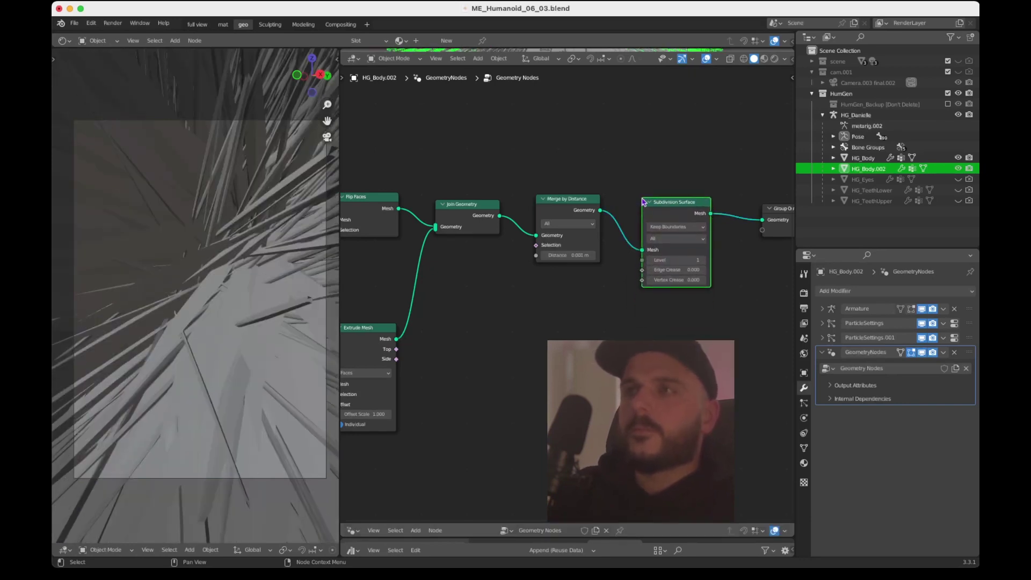
Set the Merge by Distance node's Distance to 0 m
{"action": "left_click", "coordinate": [574, 255]}
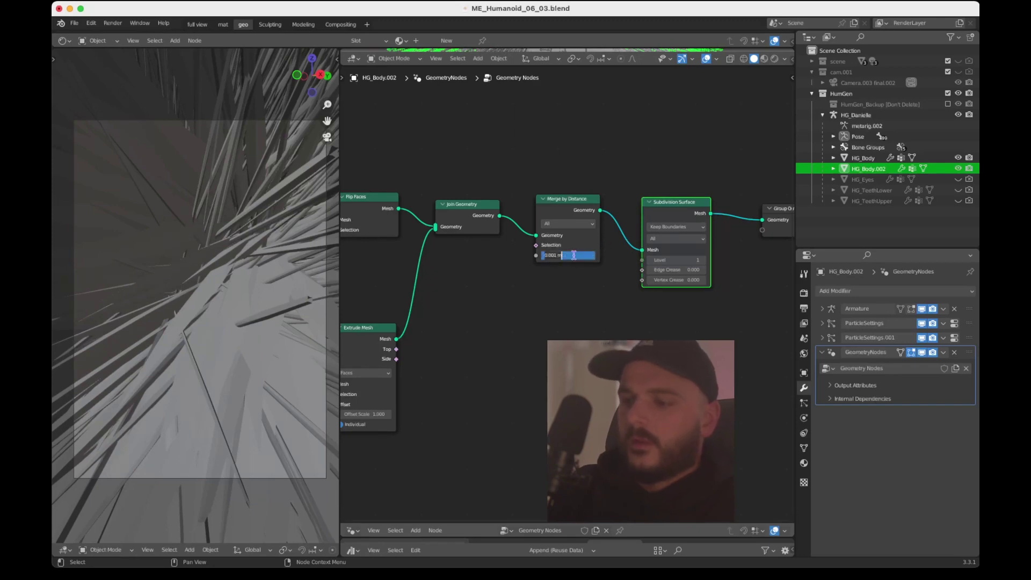
{"action": "type", "text": "0"}
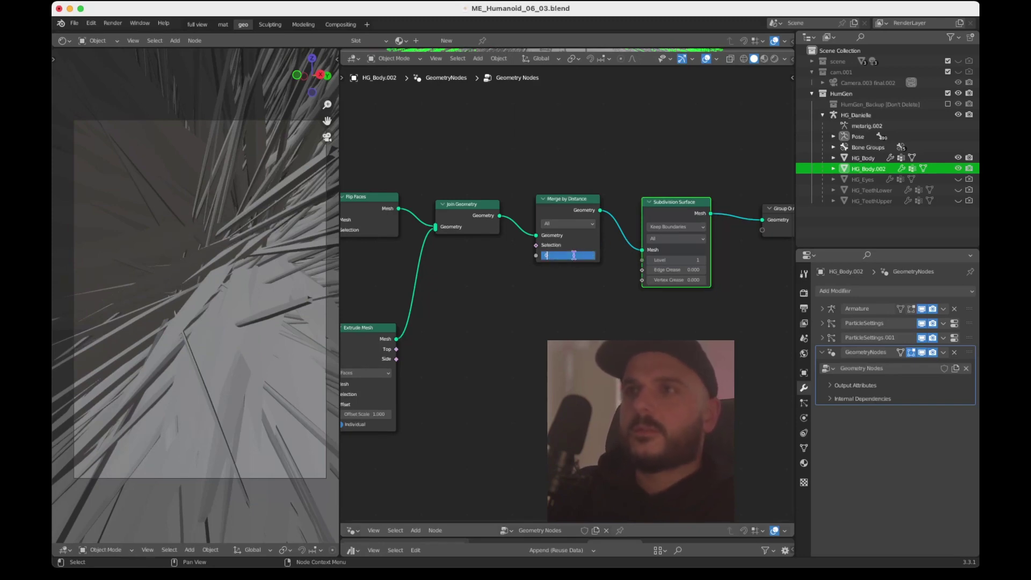
{"action": "key", "text": "Return"}
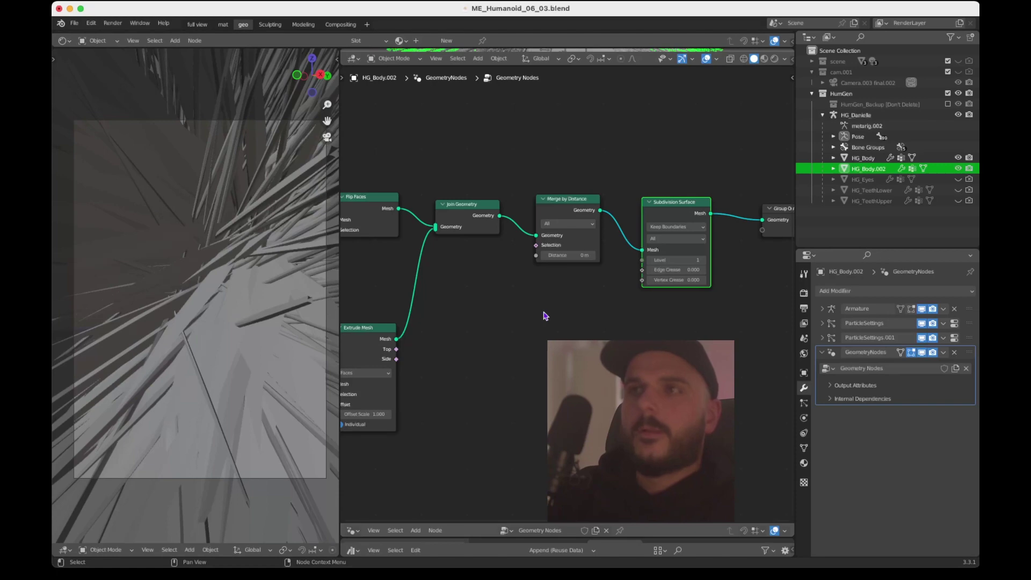
Move Group Output farther away and insert a Set Shade Smooth node between Subdivision Surface and Group Output
{"action": "scroll", "coordinate": [544, 316], "scroll_direction": "right", "scroll_amount": 5}
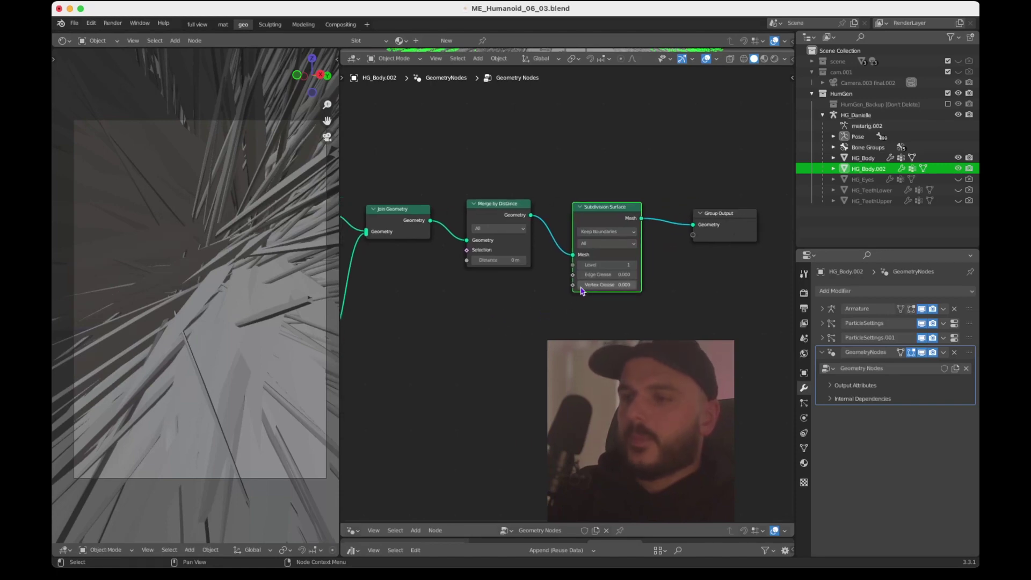
{"action": "scroll", "coordinate": [607, 294], "scroll_direction": "right", "scroll_amount": 3}
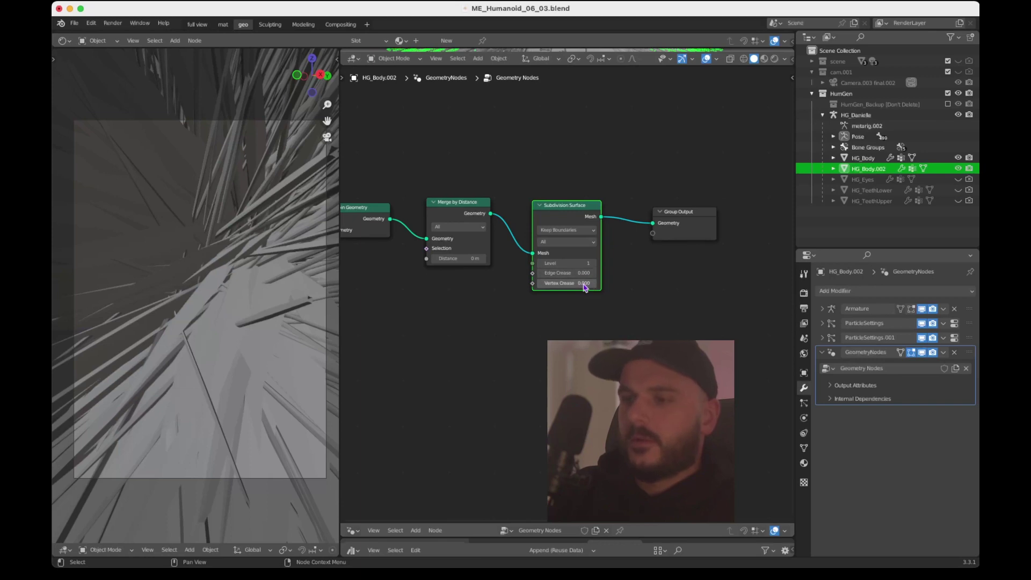
{"action": "scroll", "coordinate": [596, 293], "scroll_direction": "right", "scroll_amount": 4}
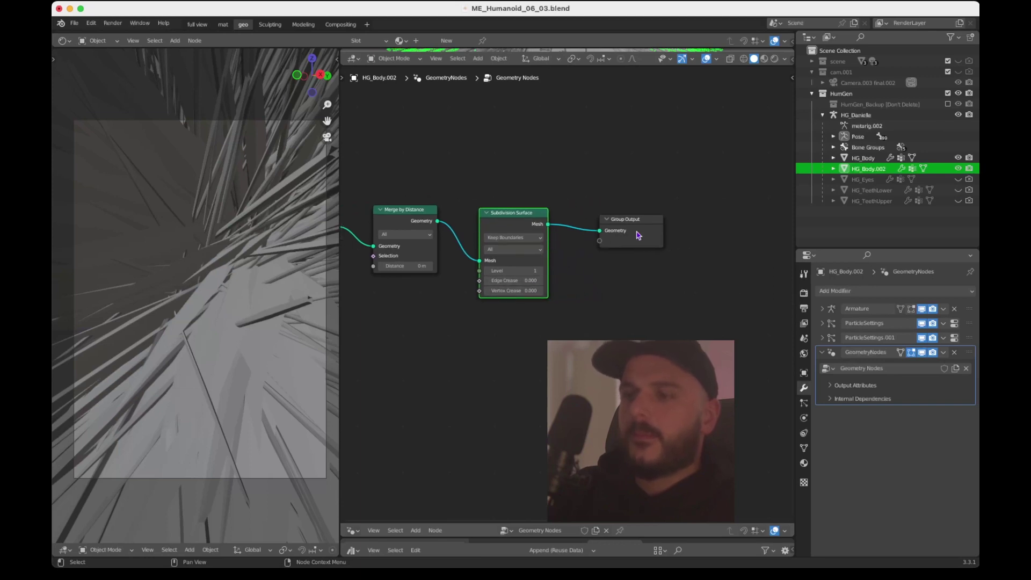
{"action": "left_click_drag", "start_coordinate": [627, 223], "coordinate": [671, 223]}
{"action": "key", "text": "shift+a"}
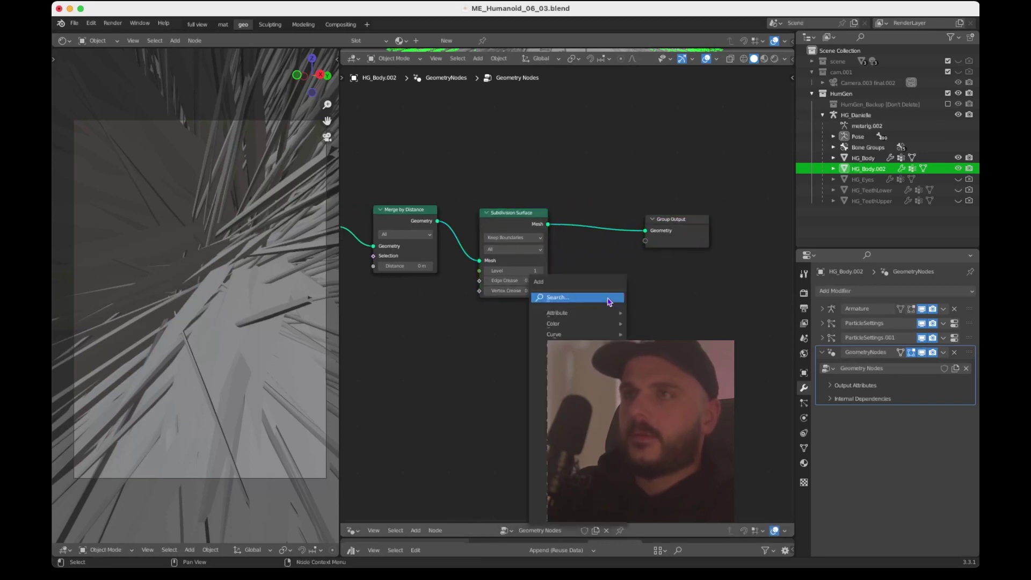
{"action": "left_click", "coordinate": [607, 297]}
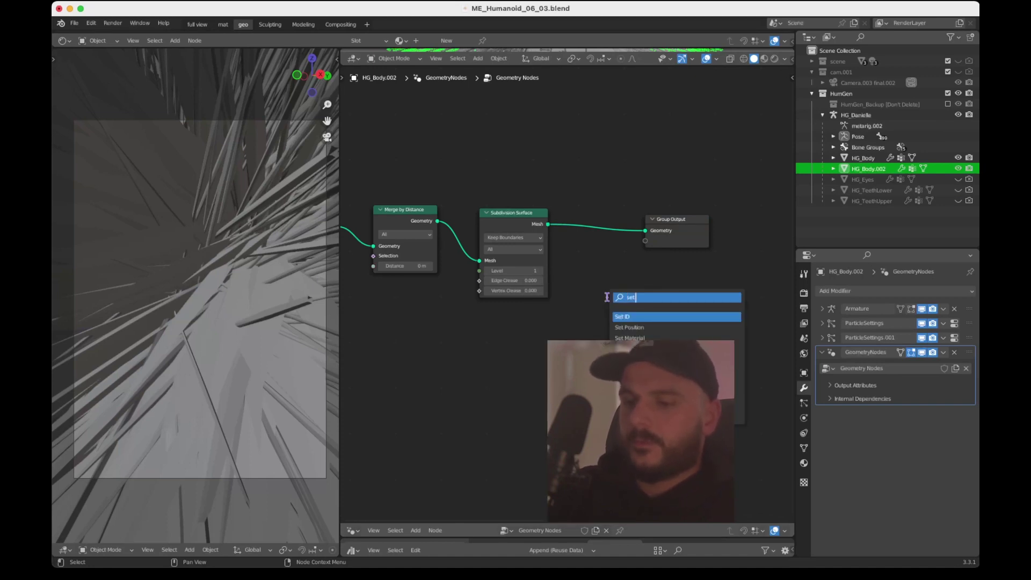
{"action": "type", "text": "set shade"}
{"action": "key", "text": "Return"}
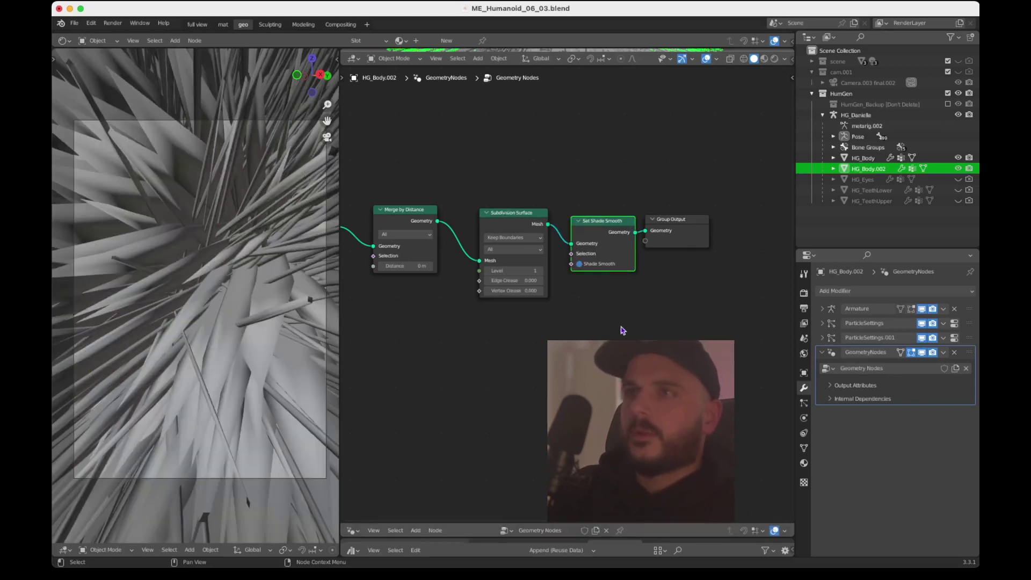
{"action": "left_click", "coordinate": [623, 331]}
Make room before Group Output and insert a Set Material node with the Car Paint OG material after Set Shade Smooth
{"action": "scroll", "coordinate": [622, 331], "scroll_direction": "right", "scroll_amount": 5}
{"action": "left_click_drag", "start_coordinate": [616, 238], "coordinate": [707, 244]}
{"action": "key", "text": "shift+a"}
{"action": "left_click", "coordinate": [622, 304]}
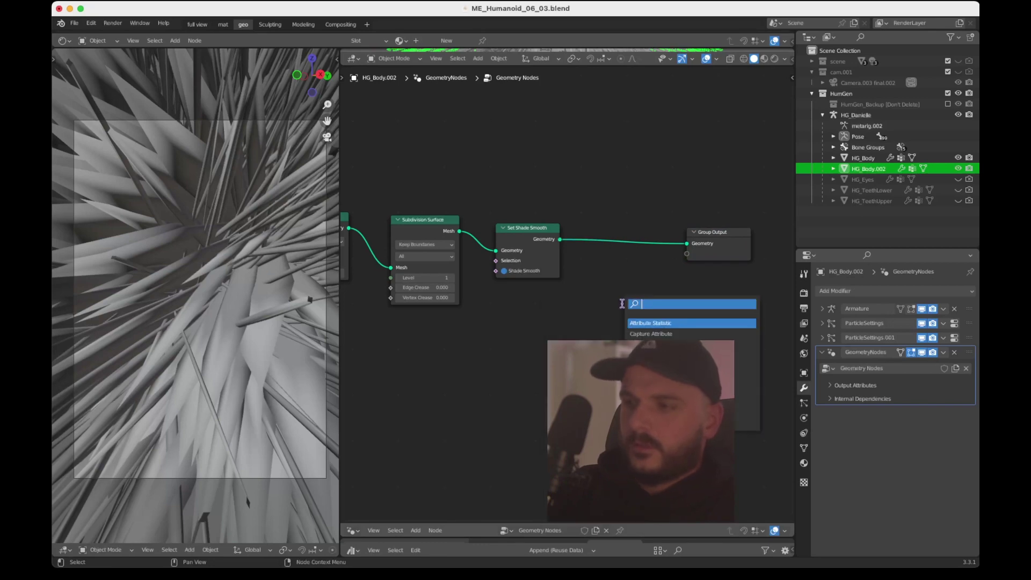
{"action": "type", "text": "set"}
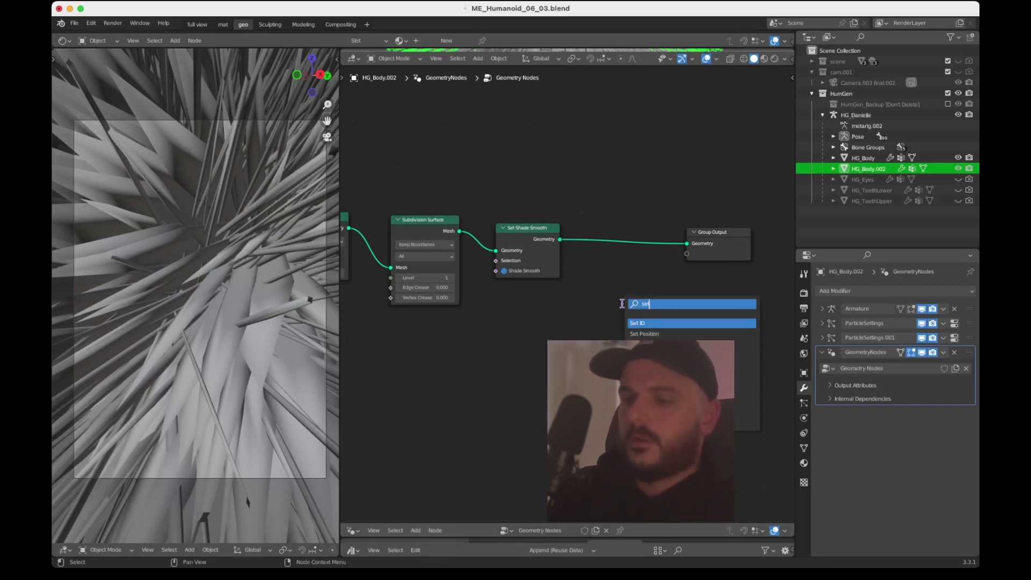
{"action": "type", "text": " ma"}
{"action": "key", "text": "Return"}
{"action": "left_click", "coordinate": [644, 312]}
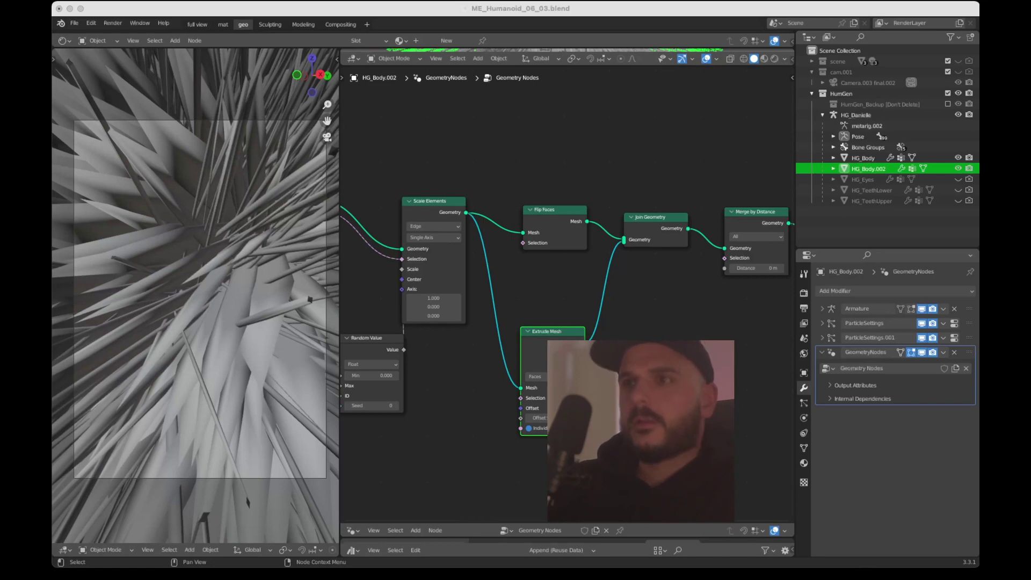
Reduce the Offset Scale of the second Extrude Mesh node, the one below Flip Faces
{"action": "left_click", "coordinate": [553, 417]}
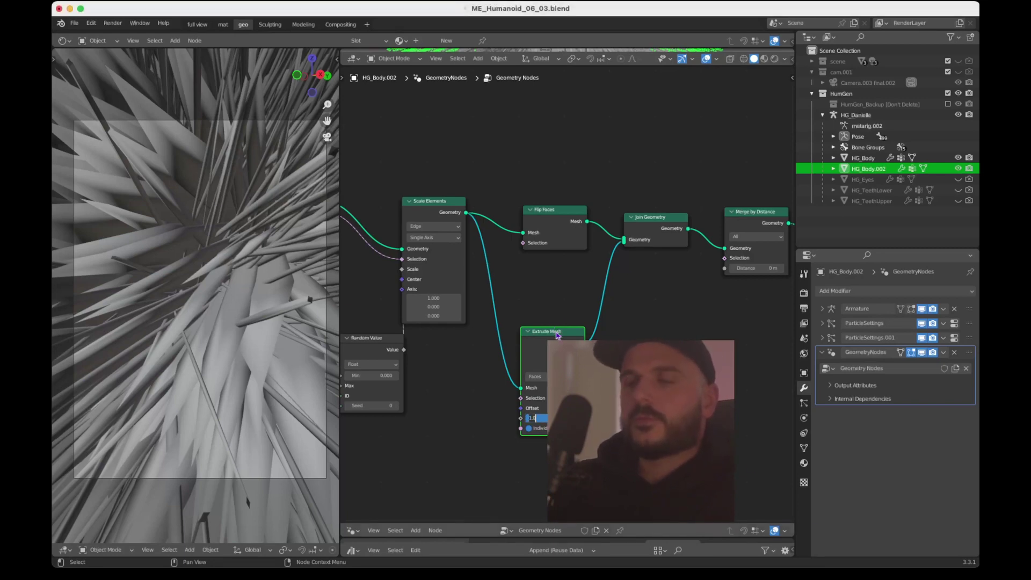
{"action": "key", "text": "Return"}
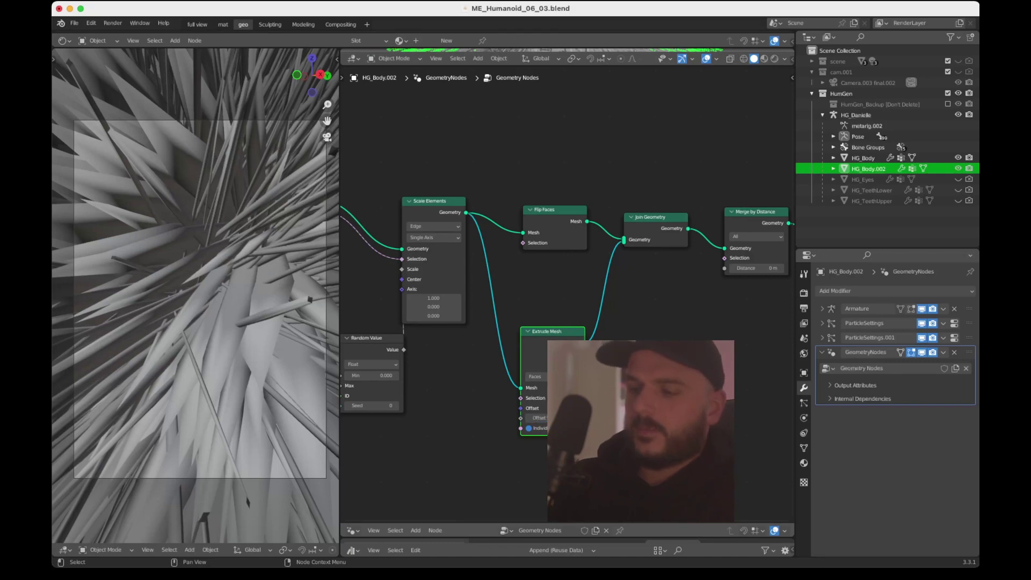
{"action": "left_click", "coordinate": [540, 418]}
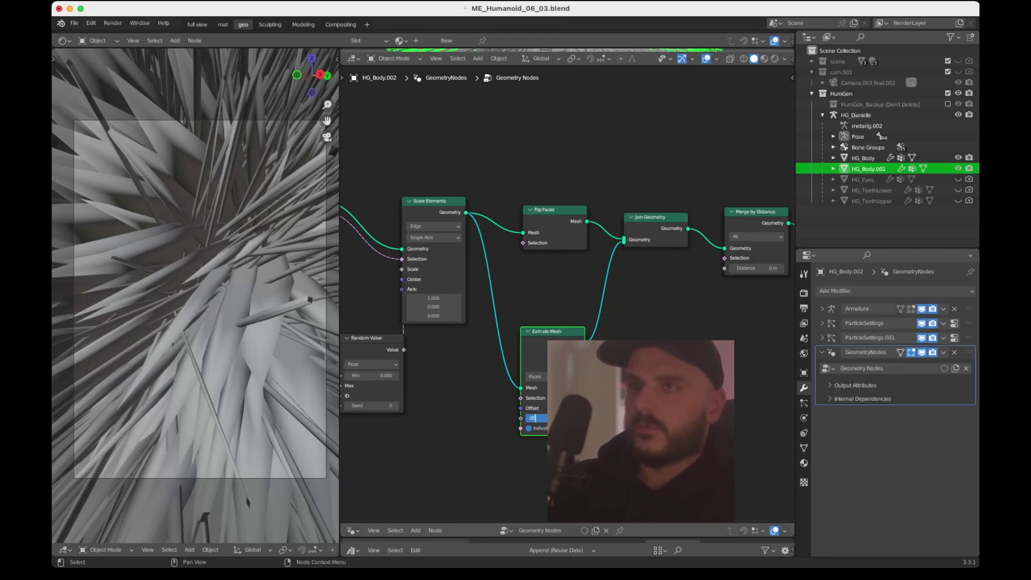
{"action": "key", "text": "Return"}
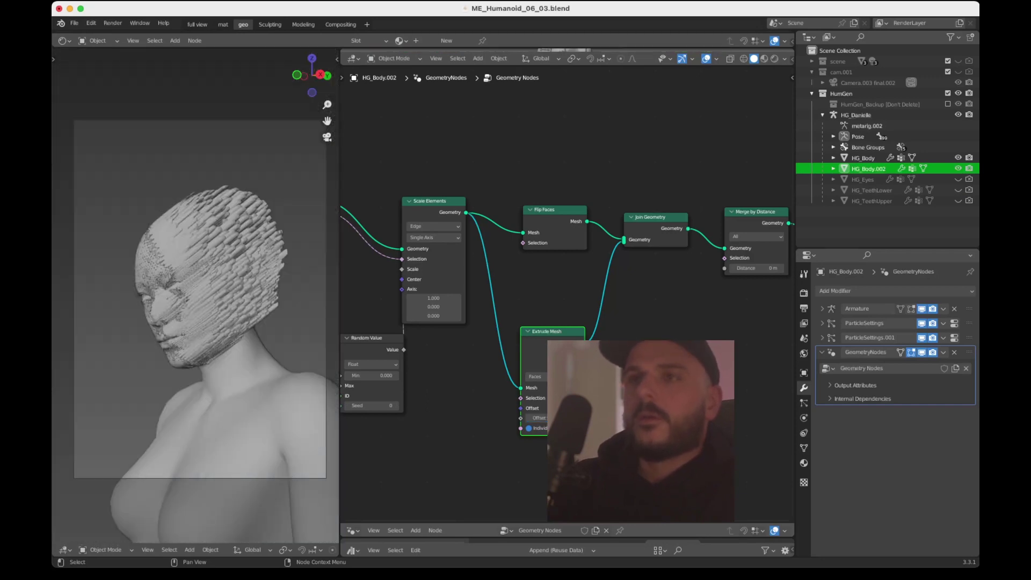
Reconnect the first Random Value node's output from the Offset input to the Offset Scale input of the first Extrude Mesh node
{"action": "middle_click_drag", "start_coordinate": [397, 375], "coordinate": [696, 380]}
{"action": "middle_click_drag", "start_coordinate": [524, 413], "coordinate": [526, 382], "text": "ctrl"}
{"action": "scroll", "coordinate": [527, 381], "scroll_direction": "up", "scroll_amount": 2}
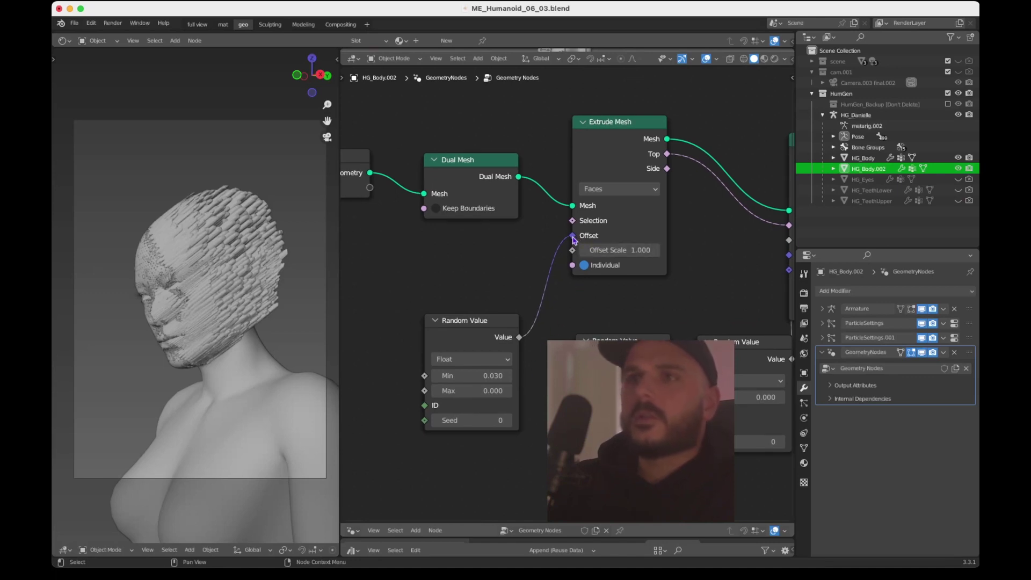
{"action": "left_click_drag", "start_coordinate": [572, 236], "coordinate": [574, 252]}
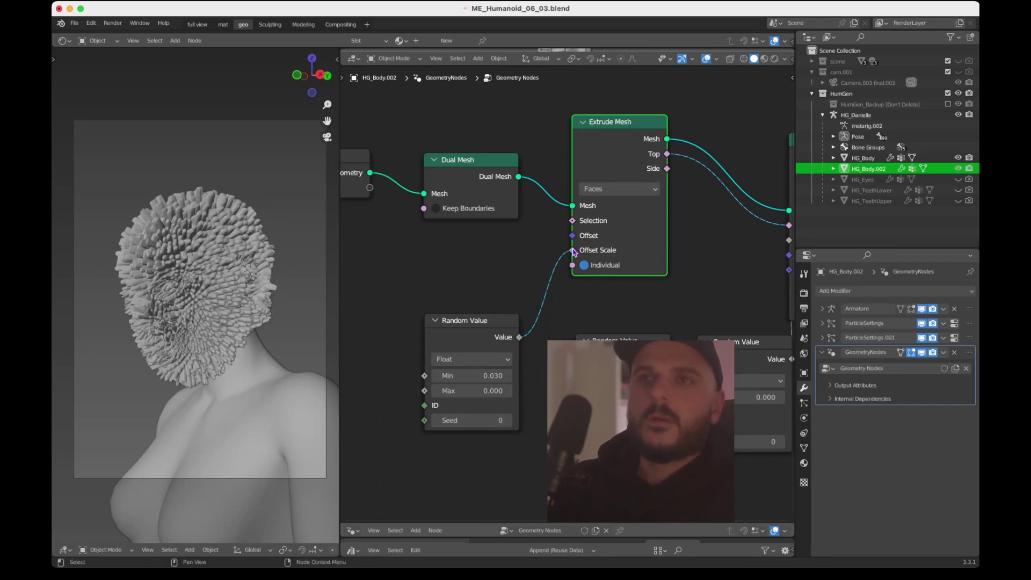
Review the node chain from the first Extrude Mesh through Scale Elements and Flip Faces to the Subdivision Surface settings
{"action": "scroll", "coordinate": [477, 287], "scroll_direction": "down", "scroll_amount": 2, "text": "ctrl"}
{"action": "scroll", "coordinate": [477, 287], "scroll_direction": "right", "scroll_amount": 3}
{"action": "scroll", "coordinate": [477, 287], "scroll_direction": "up", "scroll_amount": 2, "text": "ctrl"}
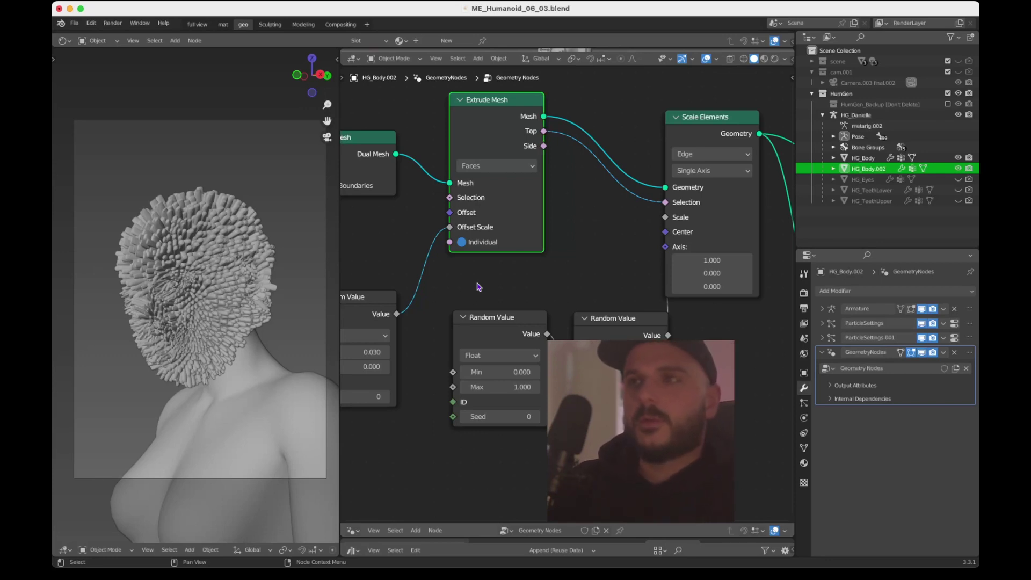
{"action": "scroll", "coordinate": [559, 264], "scroll_direction": "right", "scroll_amount": 8}
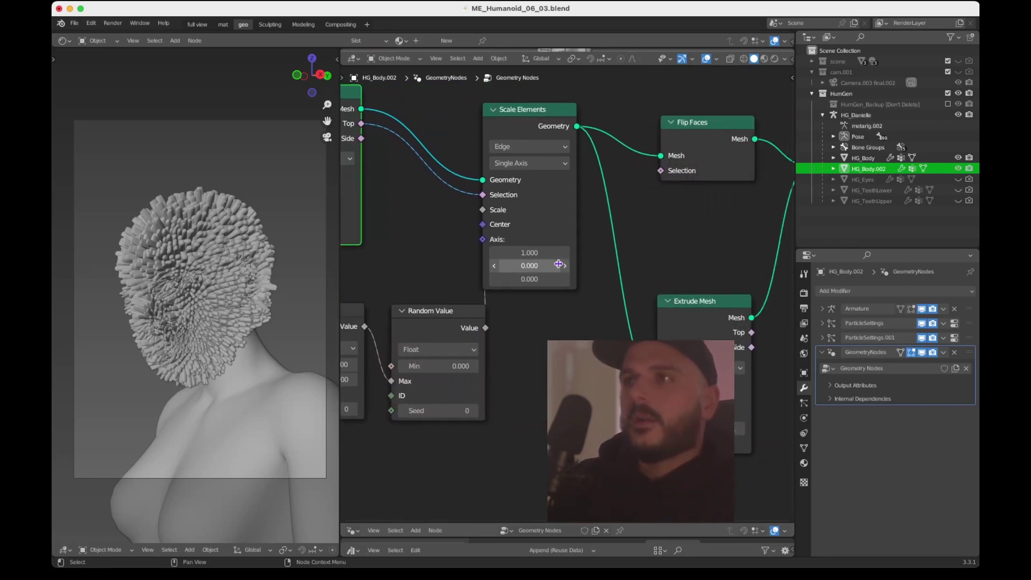
{"action": "scroll", "coordinate": [558, 265], "scroll_direction": "right", "scroll_amount": 10}
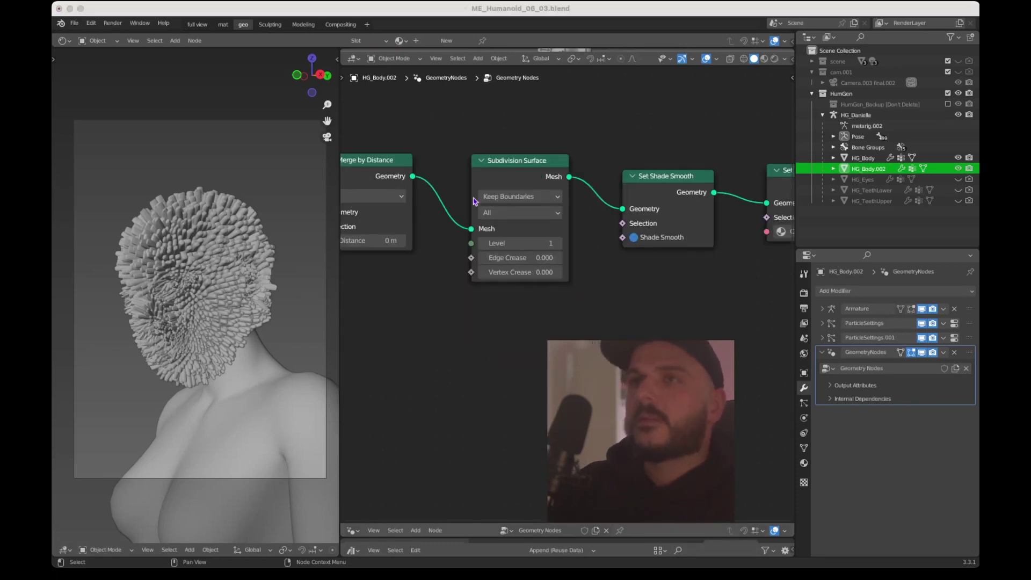
{"action": "left_click_drag", "start_coordinate": [524, 163], "coordinate": [520, 161]}
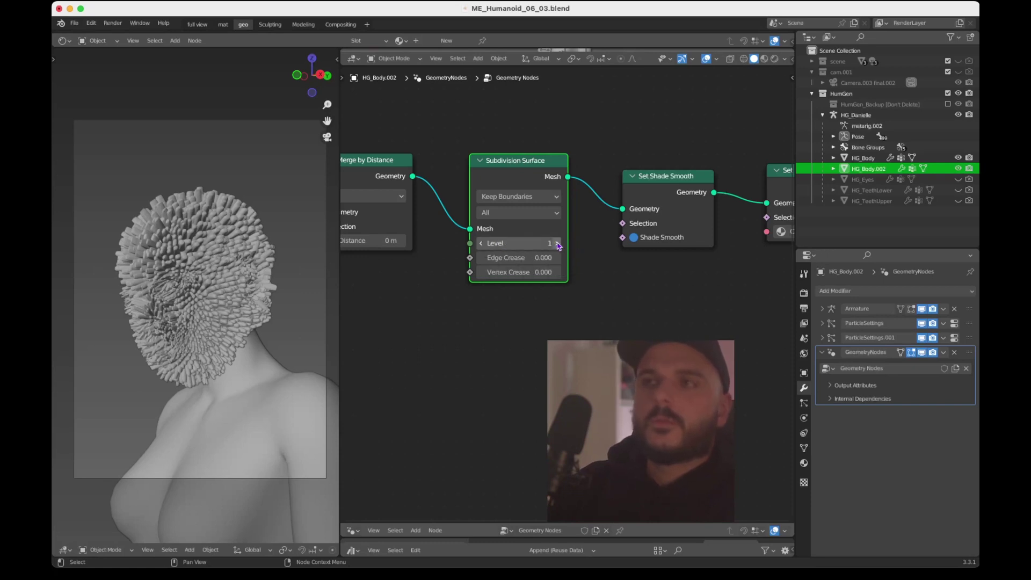
{"action": "left_click", "coordinate": [609, 335]}
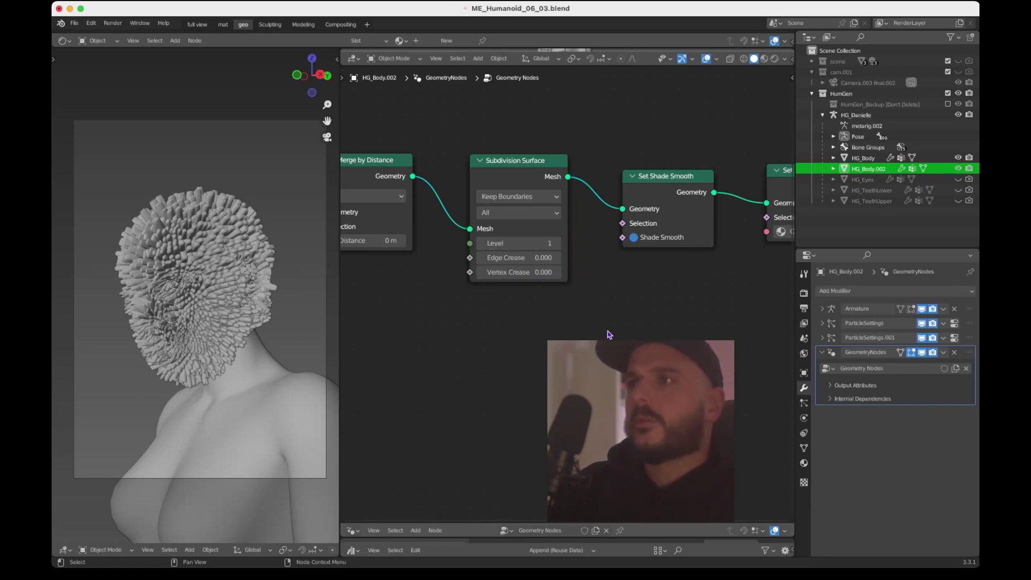
{"action": "scroll", "coordinate": [609, 335], "scroll_direction": "up", "scroll_amount": 2}
{"action": "scroll", "coordinate": [608, 334], "scroll_direction": "up", "scroll_amount": 2}
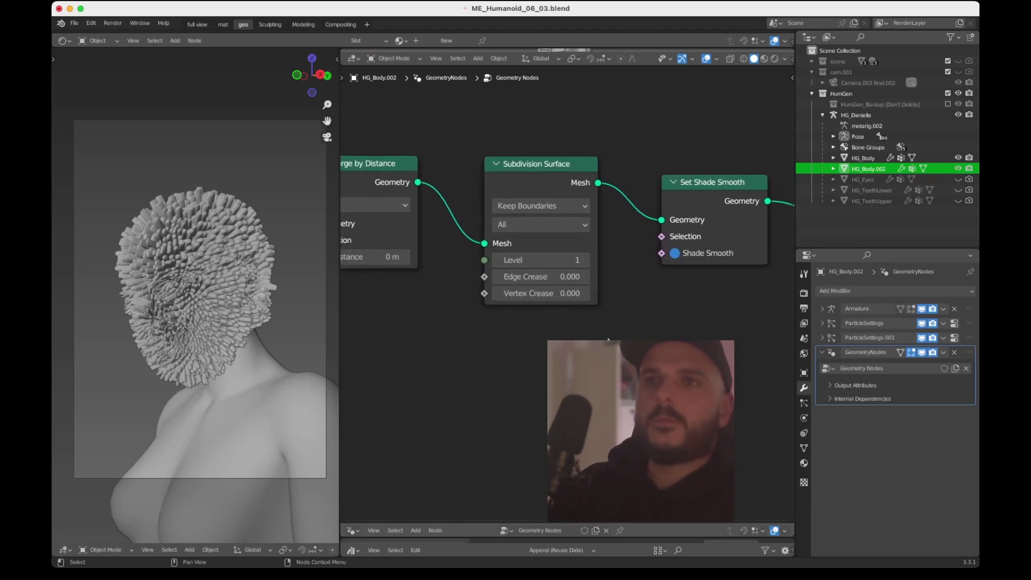
Examine the Set Shade Smooth and Set Material nodes, including the list of available materials, without changing the assigned one
{"action": "scroll", "coordinate": [609, 334], "scroll_direction": "down", "scroll_amount": 1}
{"action": "middle_click_drag", "start_coordinate": [609, 334], "coordinate": [529, 329]}
{"action": "scroll", "coordinate": [569, 329], "scroll_direction": "down", "scroll_amount": 2}
{"action": "middle_click_drag", "start_coordinate": [689, 302], "coordinate": [594, 314]}
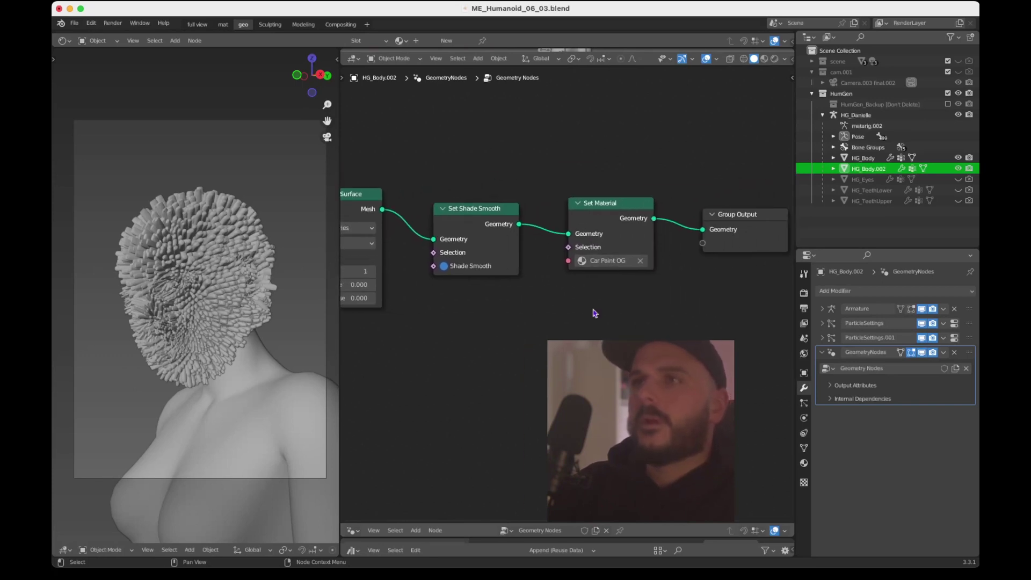
{"action": "left_click", "coordinate": [584, 267]}
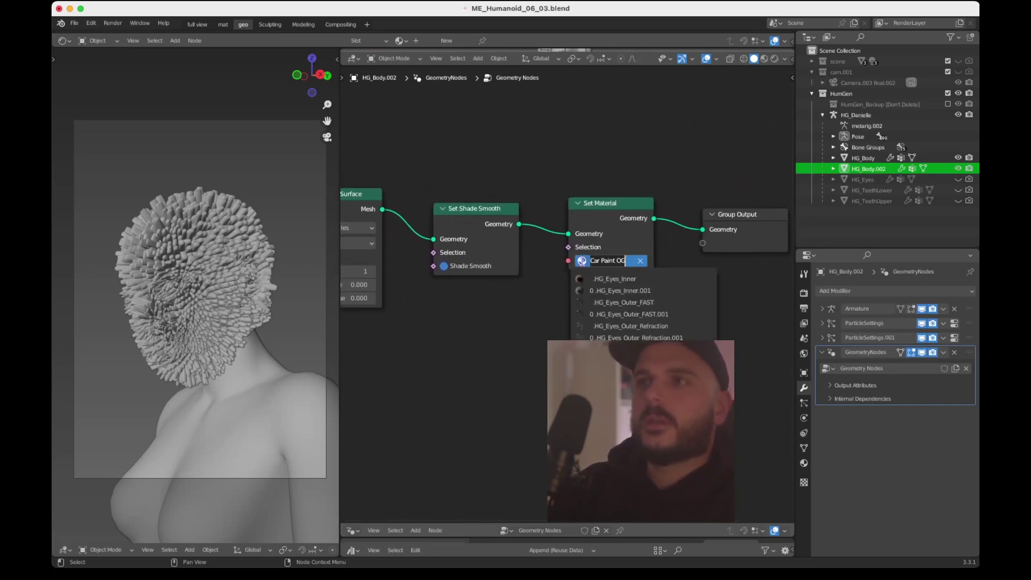
{"action": "key", "text": "Escape"}
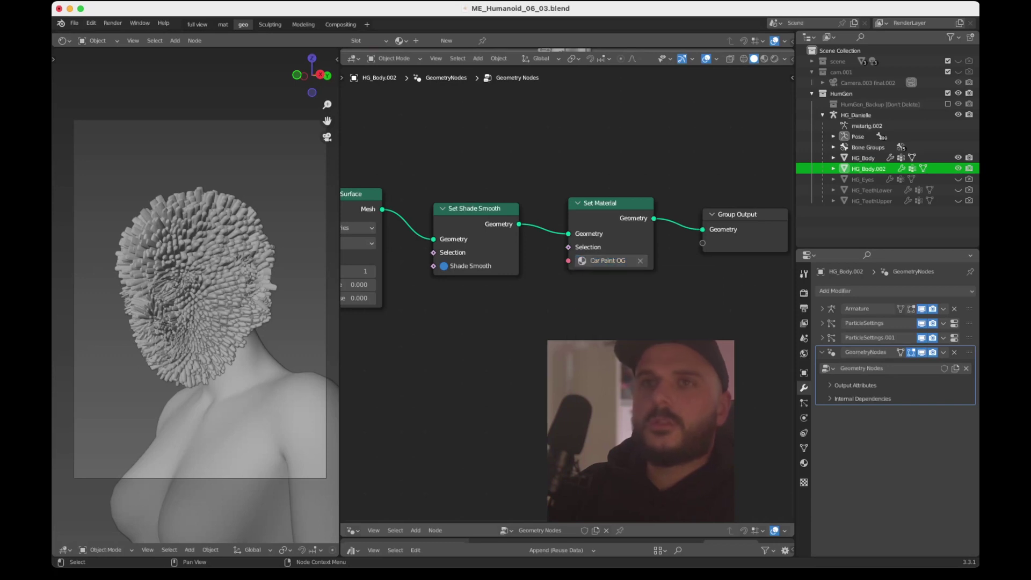
{"action": "middle_click_drag", "start_coordinate": [586, 355], "coordinate": [610, 369]}
{"action": "scroll", "coordinate": [662, 351], "scroll_direction": "up", "scroll_amount": 1}
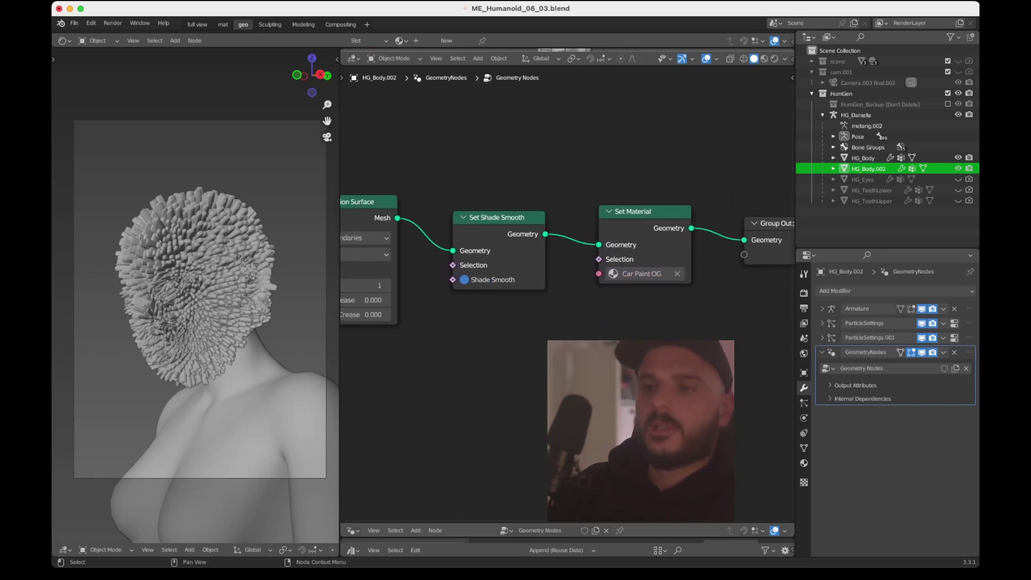
Preview the spiky head in rendered shading from several angles, returning the viewport to solid shading
{"action": "key", "text": "z"}
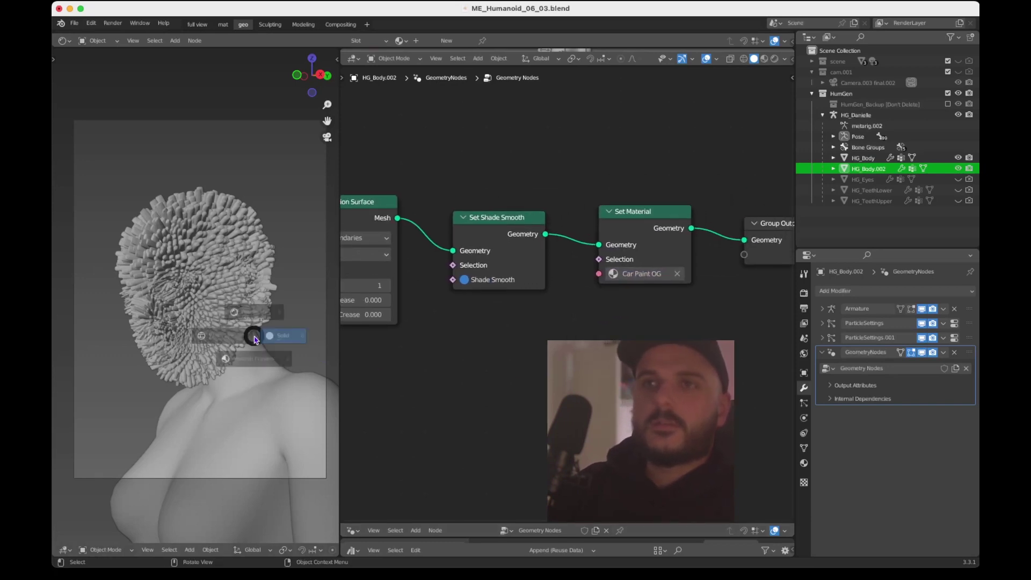
{"action": "left_click", "coordinate": [258, 283]}
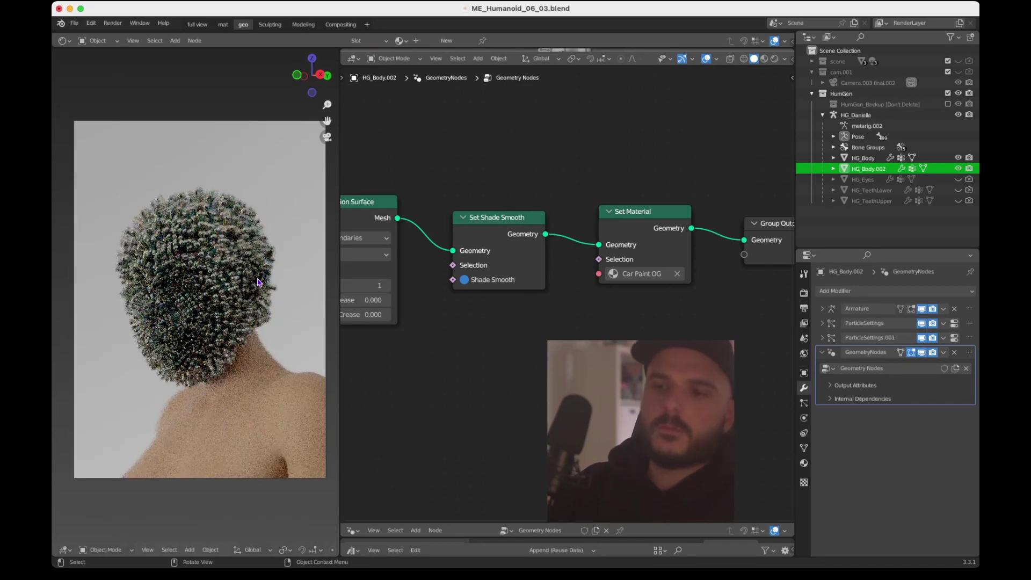
{"action": "key", "text": "q"}
{"action": "left_click", "coordinate": [260, 282]}
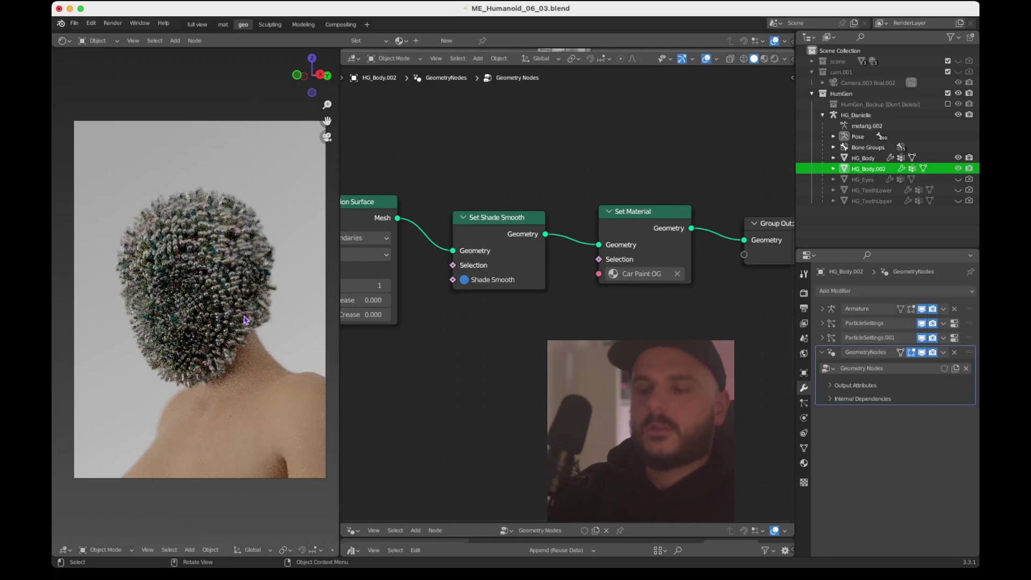
{"action": "scroll", "coordinate": [244, 320], "scroll_direction": "left", "scroll_amount": 3}
{"action": "scroll", "coordinate": [244, 321], "scroll_direction": "down", "scroll_amount": 3, "text": "shift"}
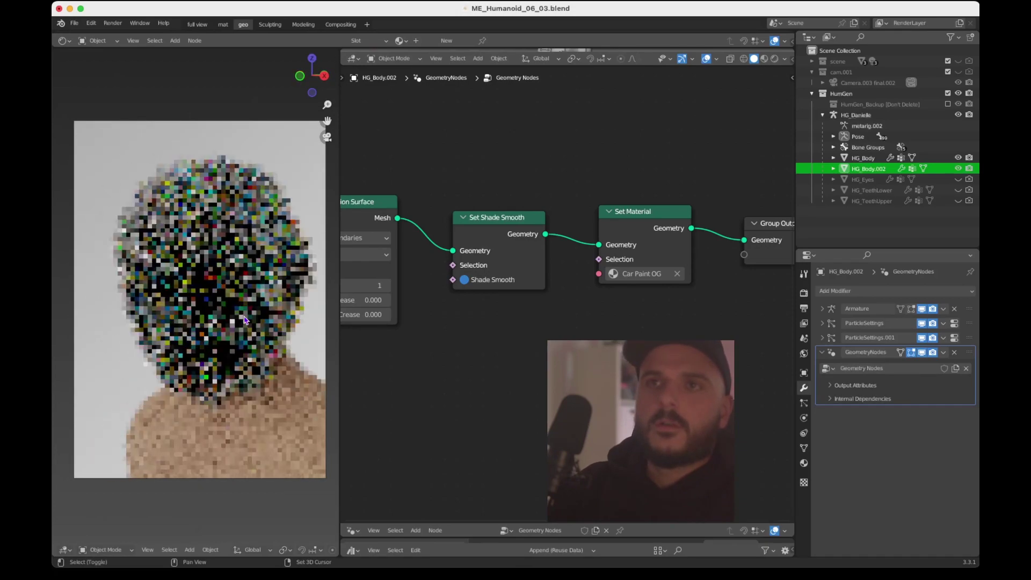
{"action": "scroll", "coordinate": [244, 320], "scroll_direction": "right", "scroll_amount": 2}
{"action": "scroll", "coordinate": [244, 321], "scroll_direction": "left", "scroll_amount": 2}
{"action": "scroll", "coordinate": [244, 321], "scroll_direction": "up", "scroll_amount": 2, "text": "shift"}
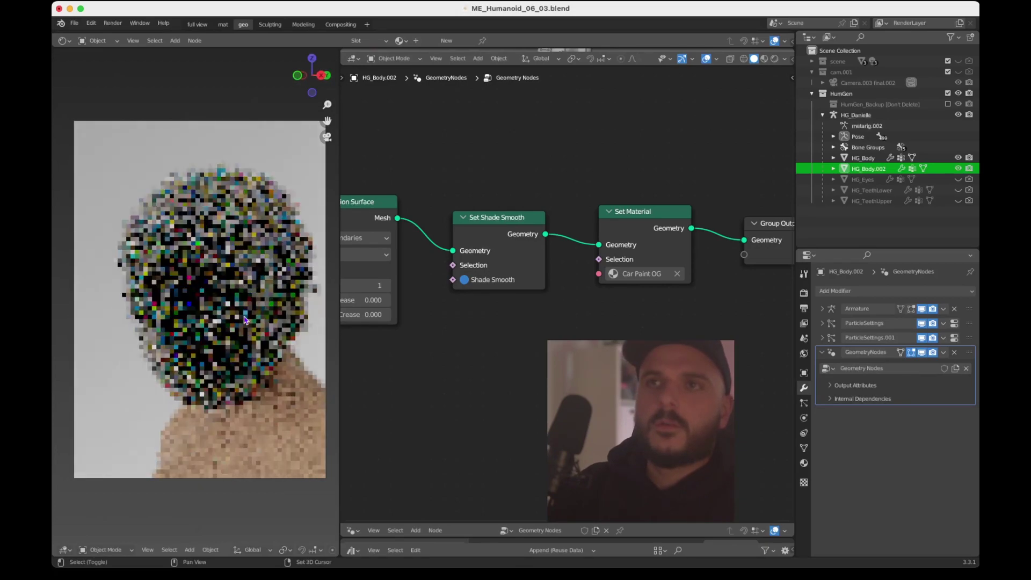
{"action": "key", "text": "z"}
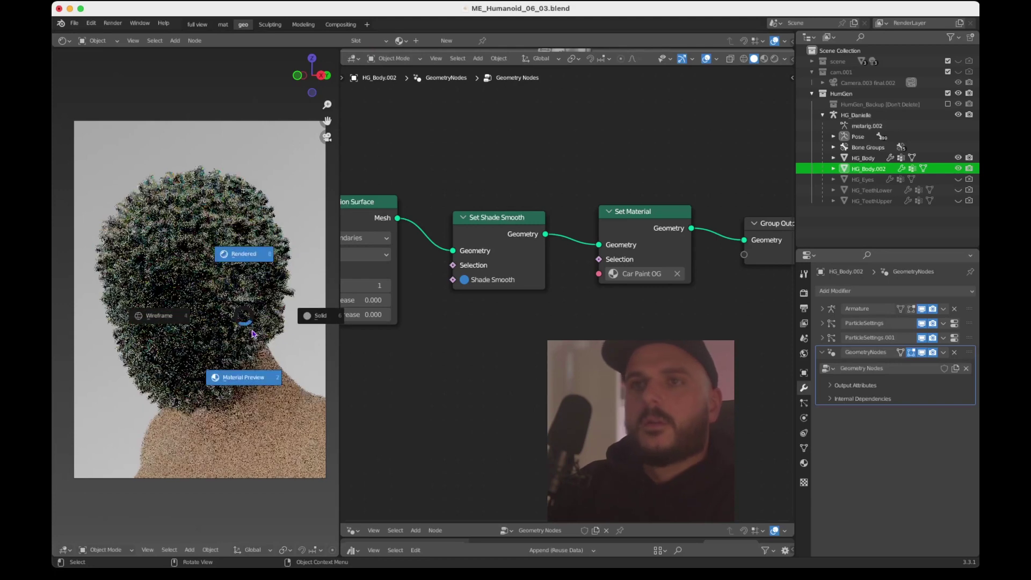
{"action": "left_click", "coordinate": [330, 329]}
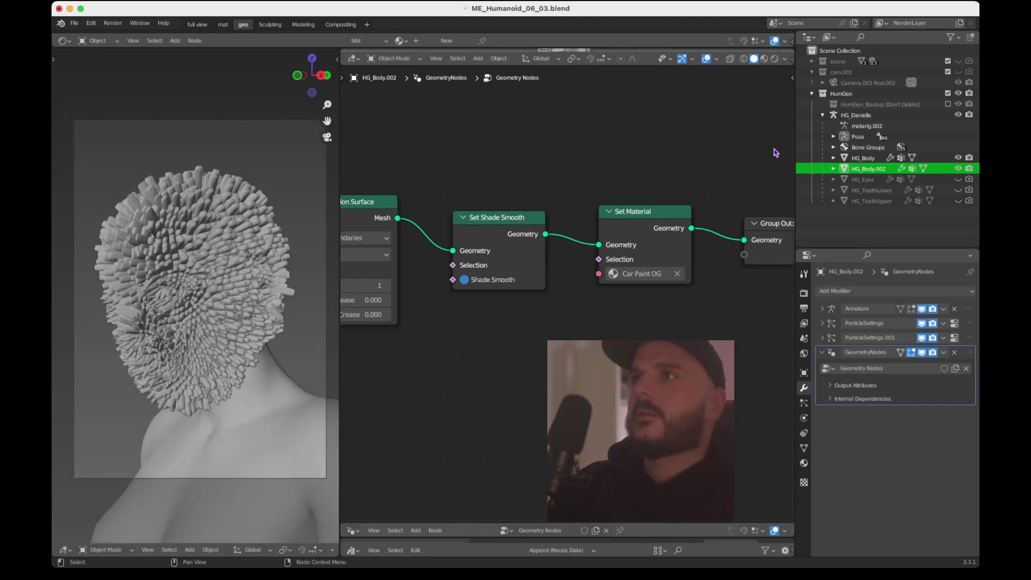
Switch to the full view workspace and make the scene collection with its area lights and planes visible
{"action": "left_click", "coordinate": [199, 25]}
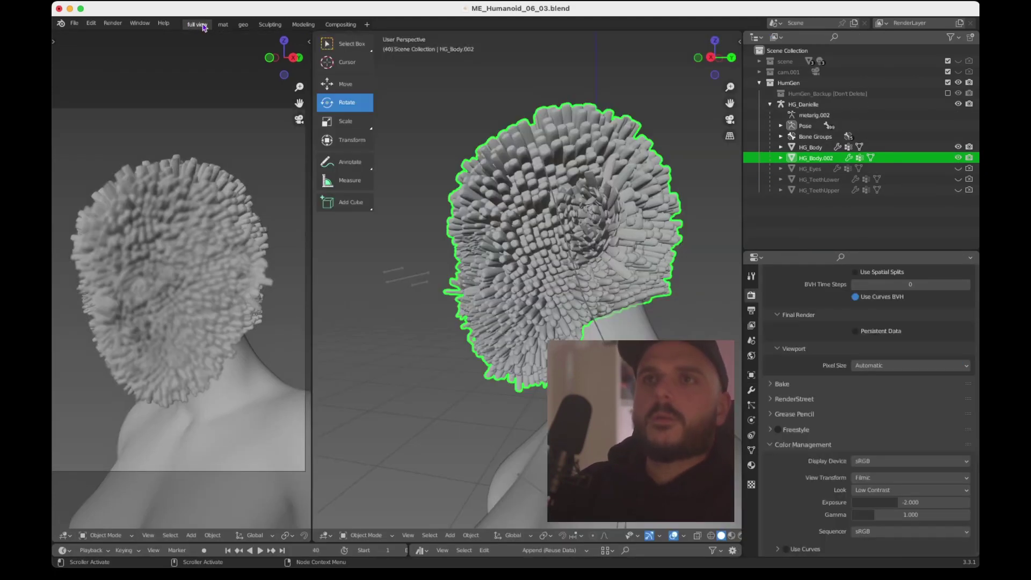
{"action": "scroll", "coordinate": [531, 249], "scroll_direction": "down", "scroll_amount": 2, "text": "ctrl"}
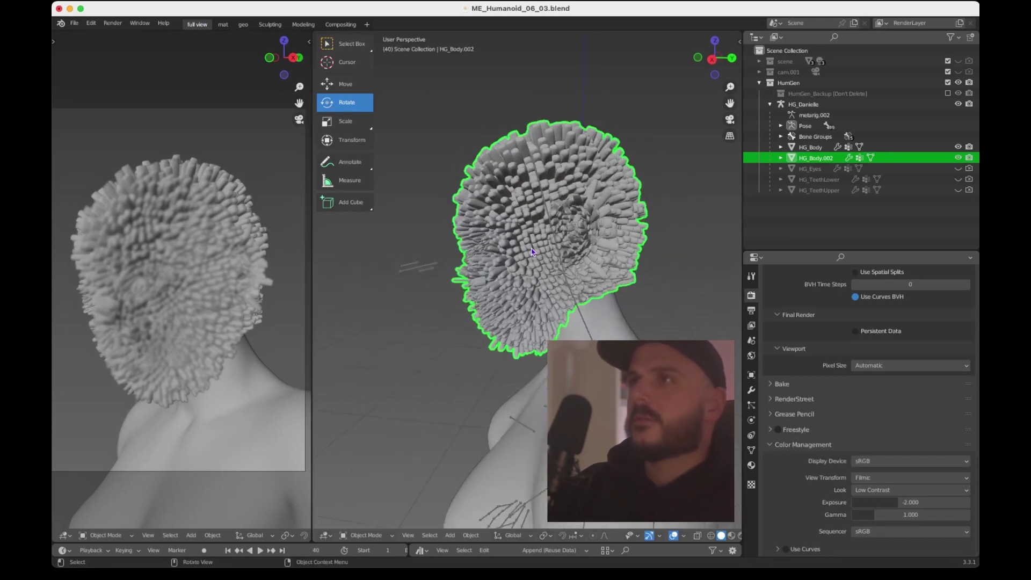
{"action": "scroll", "coordinate": [532, 248], "scroll_direction": "up", "scroll_amount": 3}
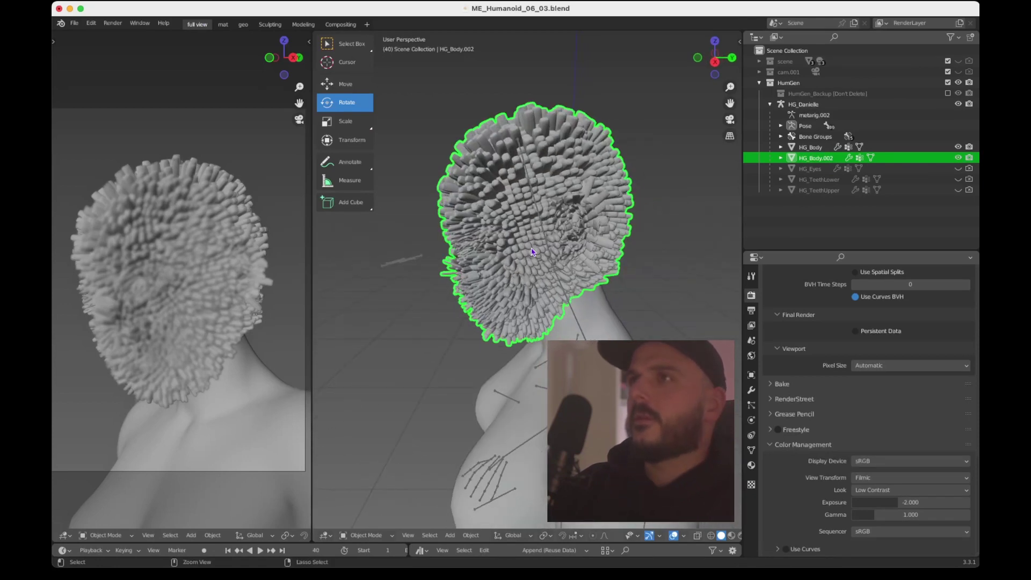
{"action": "left_click", "coordinate": [759, 61]}
{"action": "scroll", "coordinate": [902, 106], "scroll_direction": "down", "scroll_amount": 1}
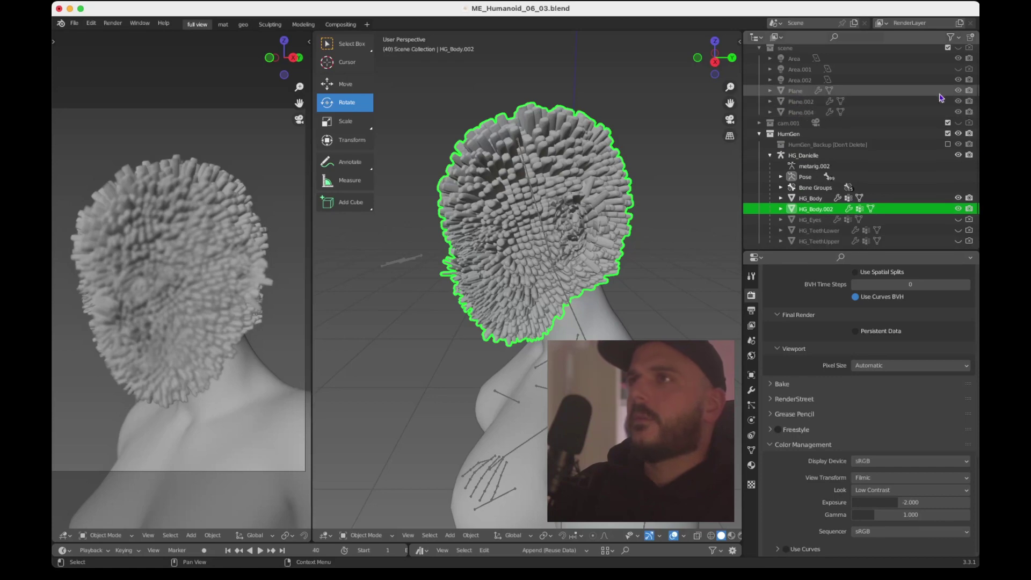
{"action": "scroll", "coordinate": [960, 70], "scroll_direction": "up", "scroll_amount": 1}
{"action": "left_click", "coordinate": [959, 62]}
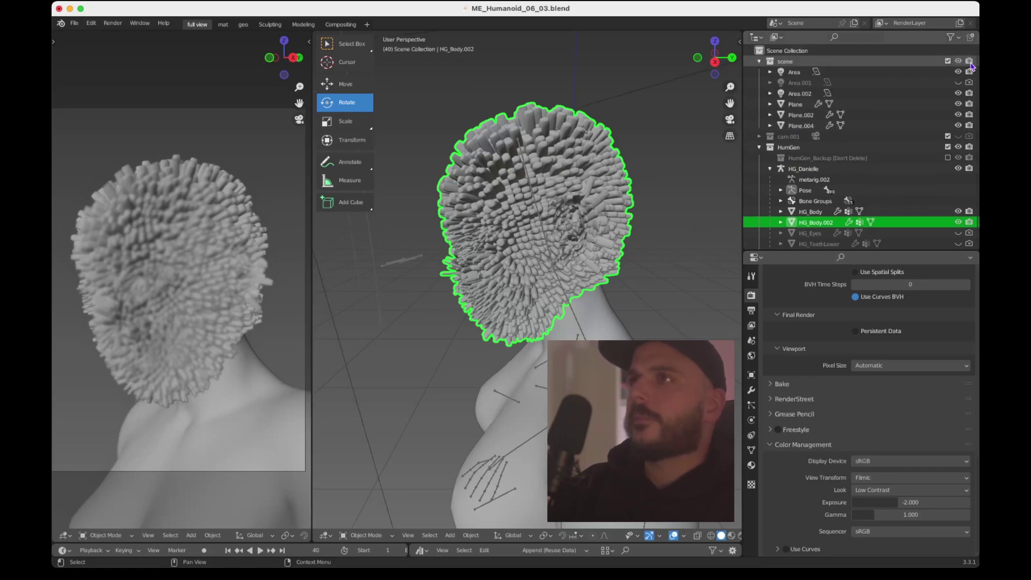
Set the camera viewport to rendered shading and widen it to show the full camera frame
{"action": "key", "text": "z"}
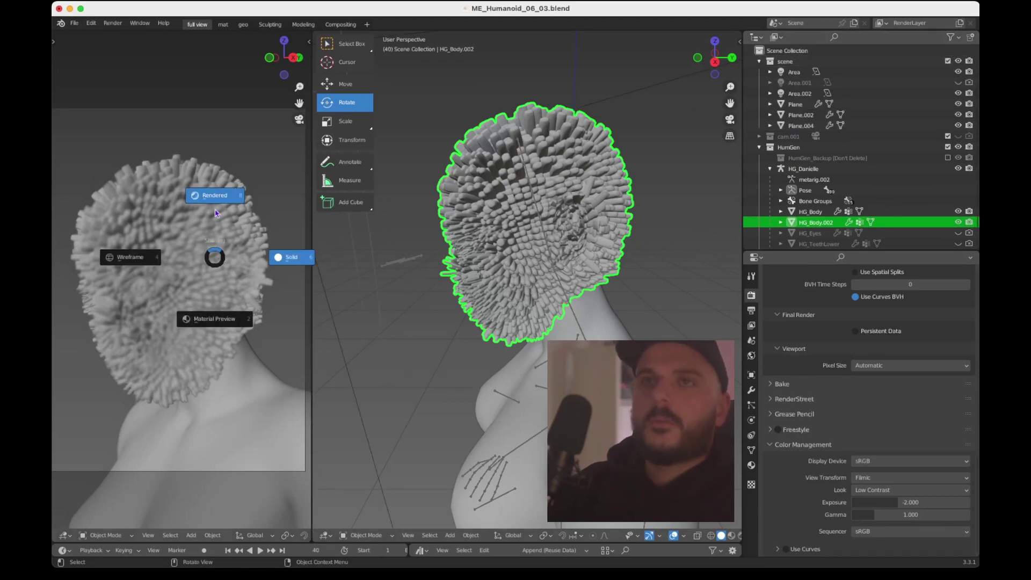
{"action": "left_click", "coordinate": [216, 214]}
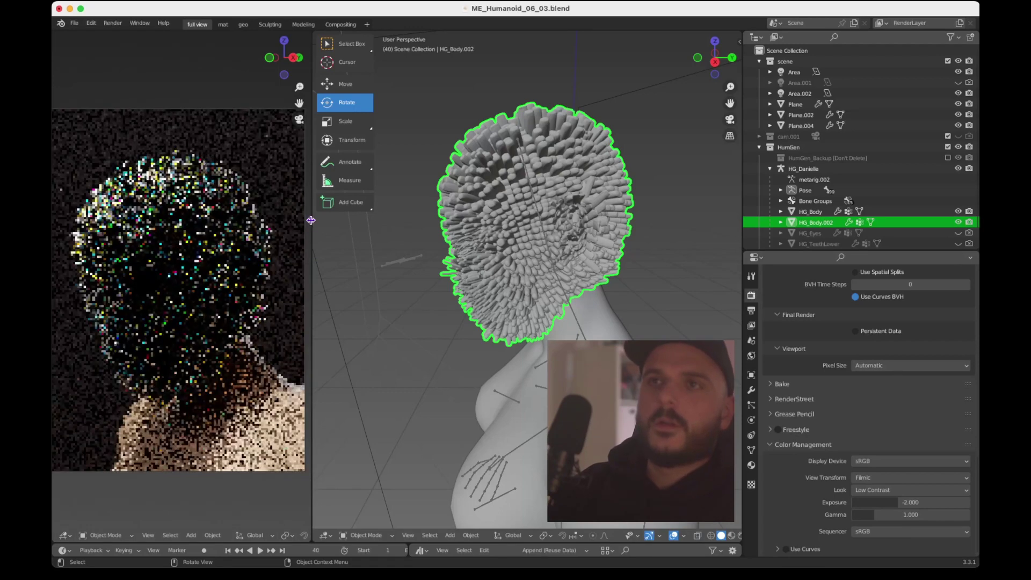
{"action": "left_click_drag", "start_coordinate": [311, 224], "coordinate": [375, 224]}
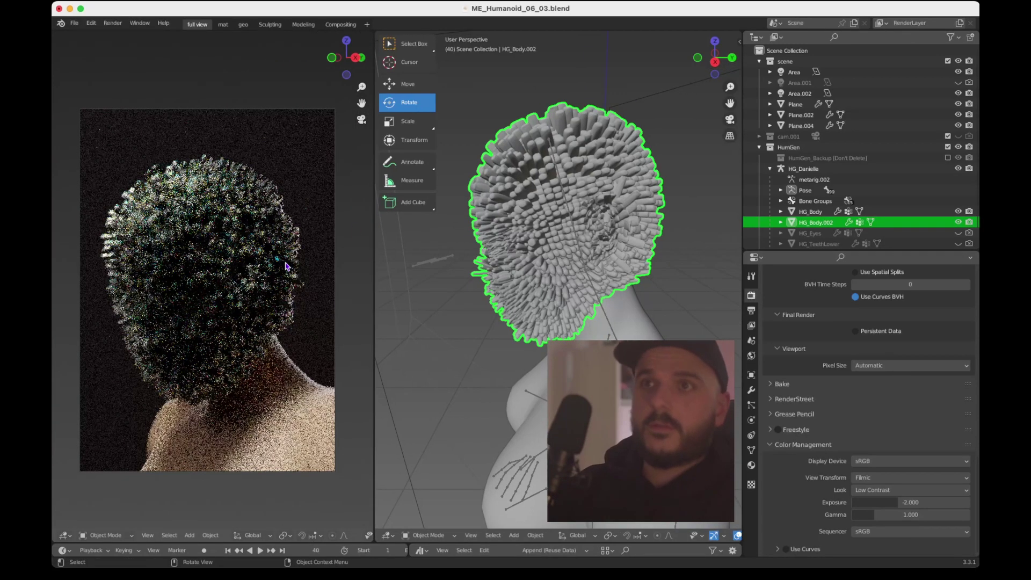
Enable the cam.001 collection in viewport and renders, and open the depth of field settings of its Camera.003 final.002
{"action": "scroll", "coordinate": [807, 171], "scroll_direction": "down", "scroll_amount": 1}
{"action": "scroll", "coordinate": [807, 171], "scroll_direction": "up", "scroll_amount": 1}
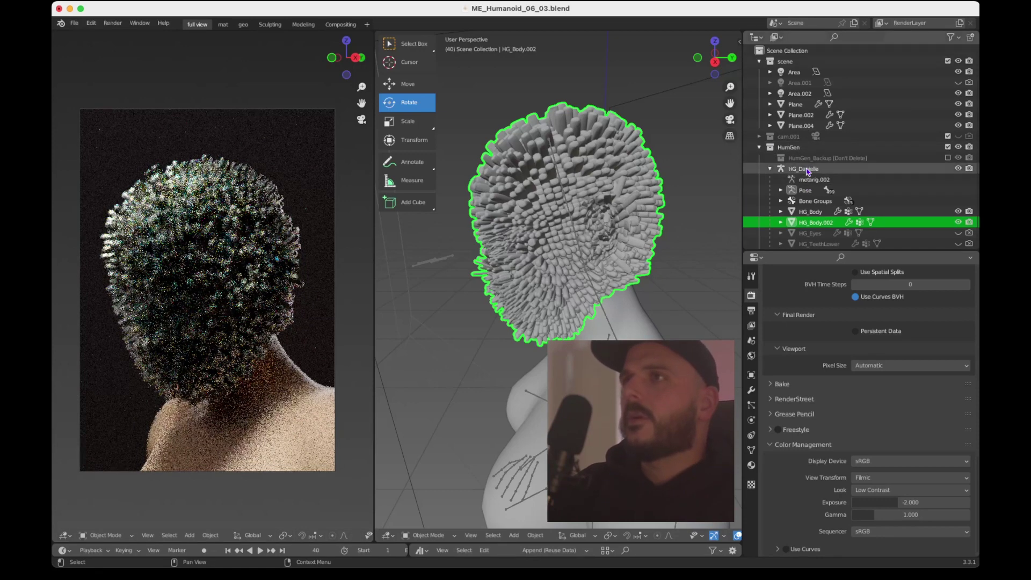
{"action": "scroll", "coordinate": [800, 113], "scroll_direction": "down", "scroll_amount": 1}
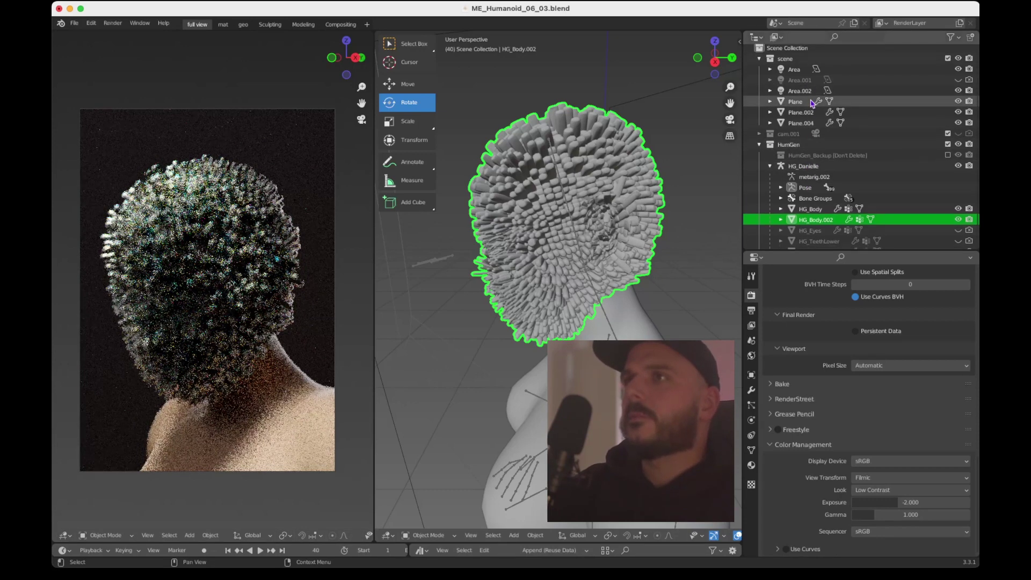
{"action": "left_click", "coordinate": [757, 123]}
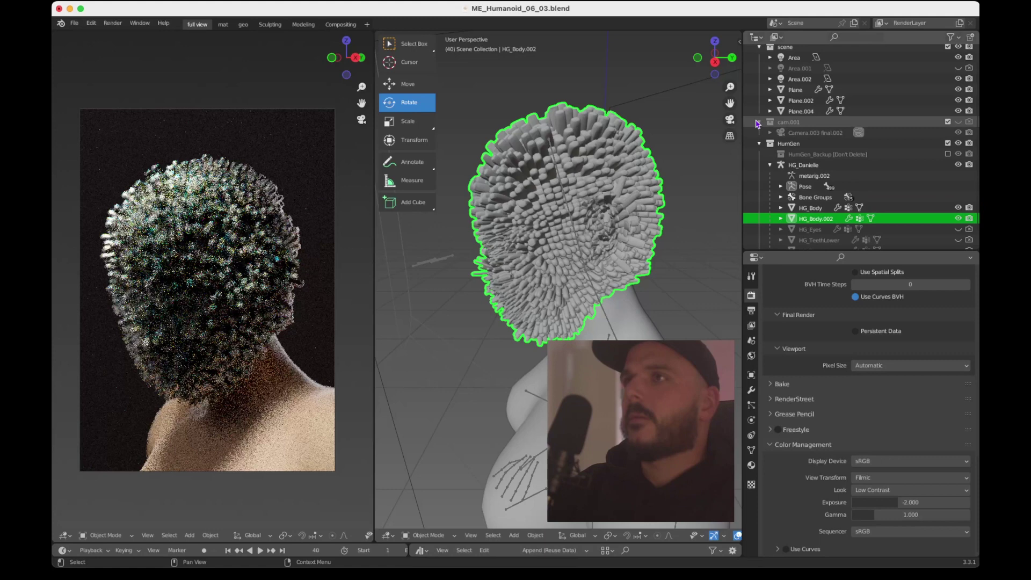
{"action": "left_click", "coordinate": [958, 122]}
{"action": "left_click", "coordinate": [969, 122]}
{"action": "left_click", "coordinate": [808, 134]}
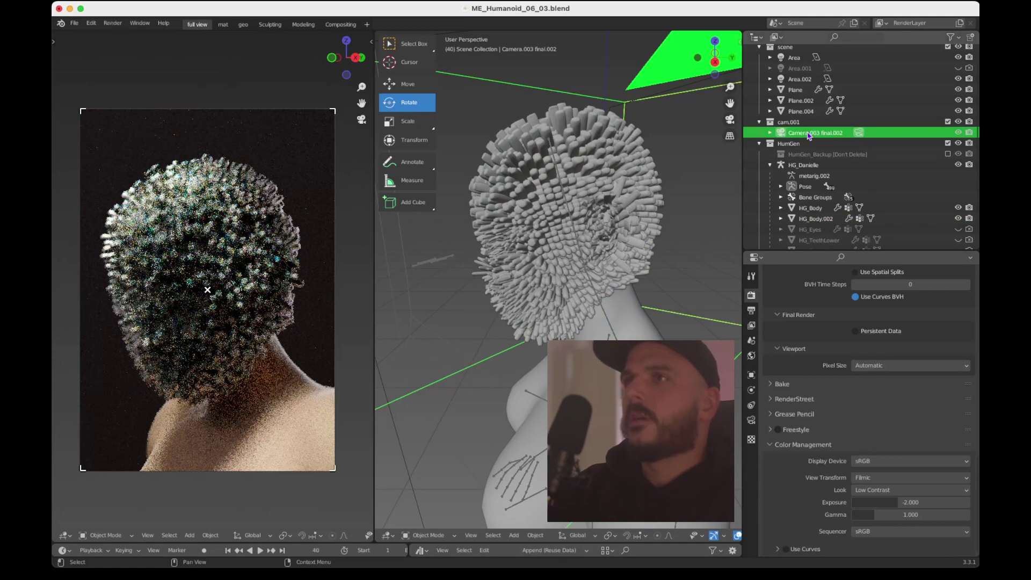
{"action": "left_click", "coordinate": [752, 420]}
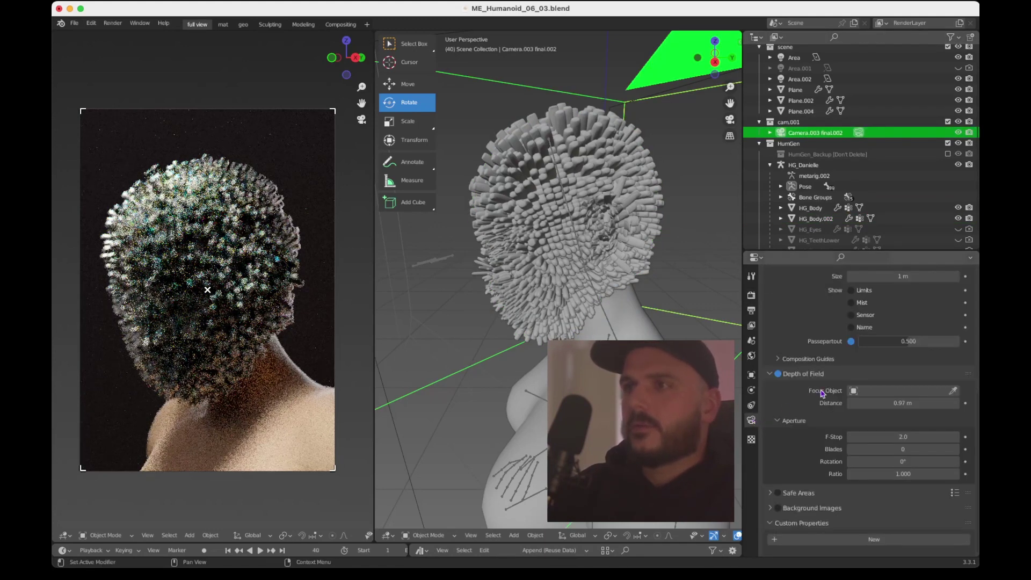
{"action": "scroll", "coordinate": [821, 393], "scroll_direction": "up", "scroll_amount": 2}
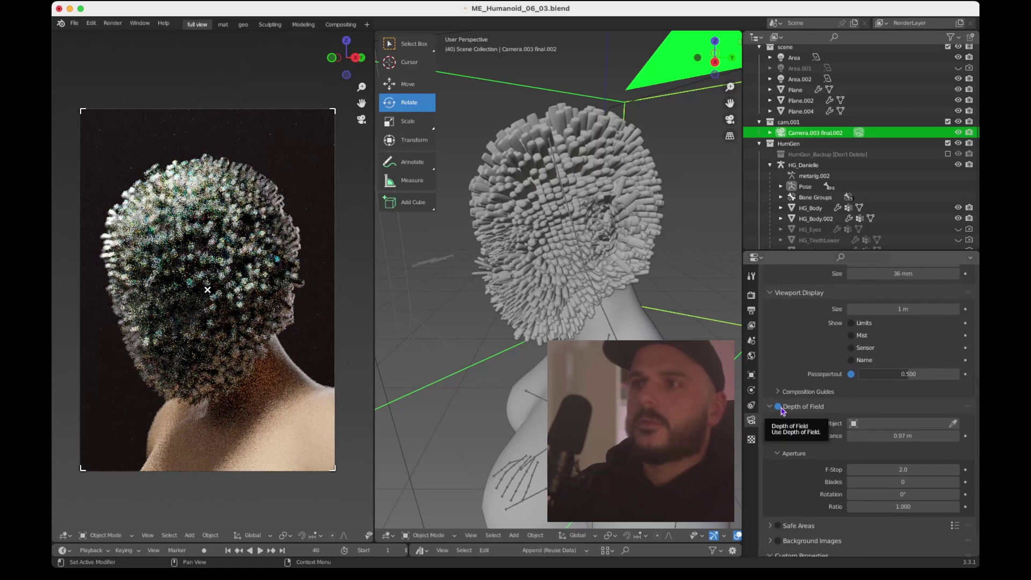
Return the camera viewport to solid shading and examine the Depth of Field option in its viewport shading settings
{"action": "key", "text": "z"}
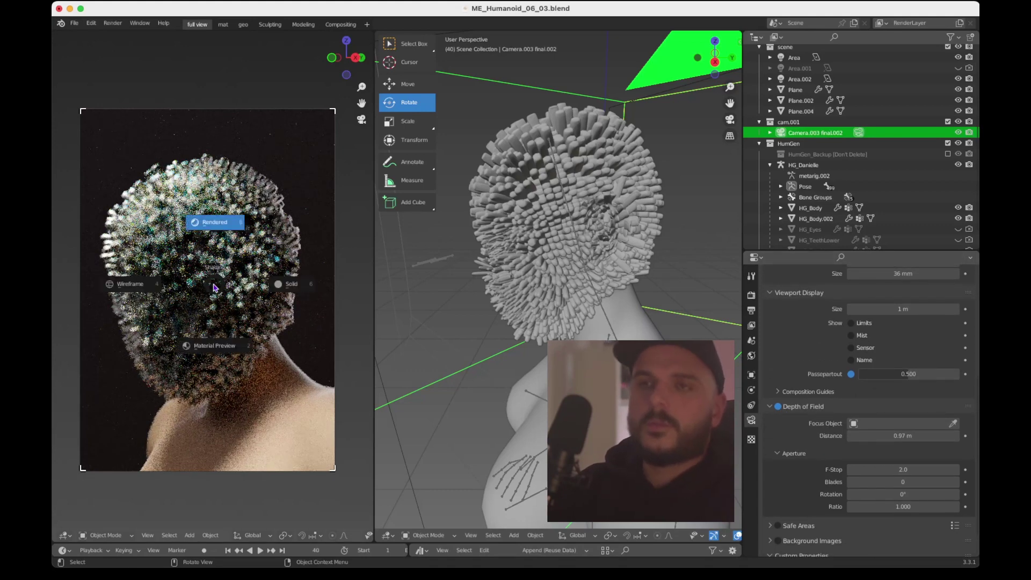
{"action": "left_click", "coordinate": [292, 284]}
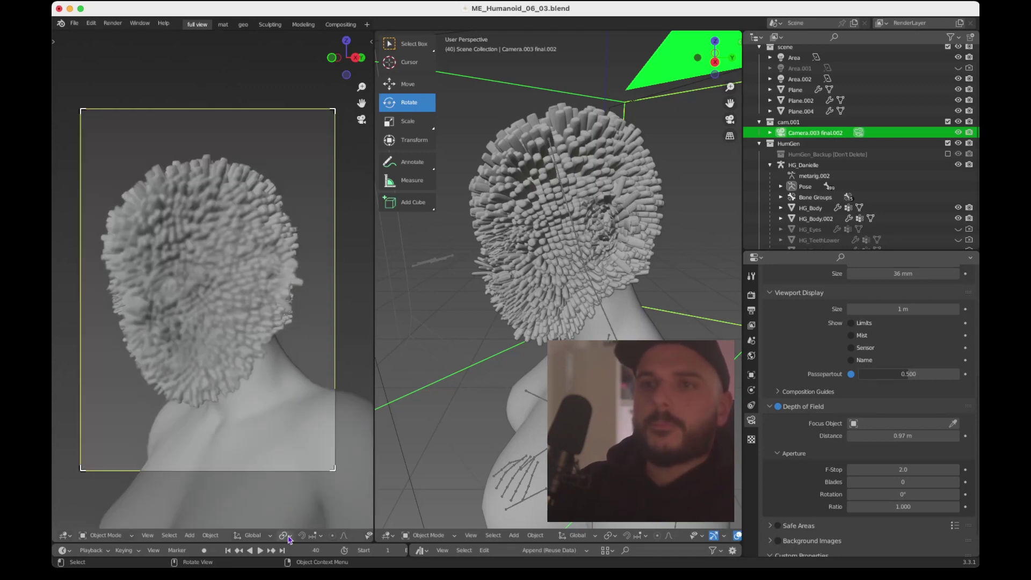
{"action": "scroll", "coordinate": [289, 540], "scroll_direction": "down", "scroll_amount": 5}
{"action": "left_click", "coordinate": [365, 536]}
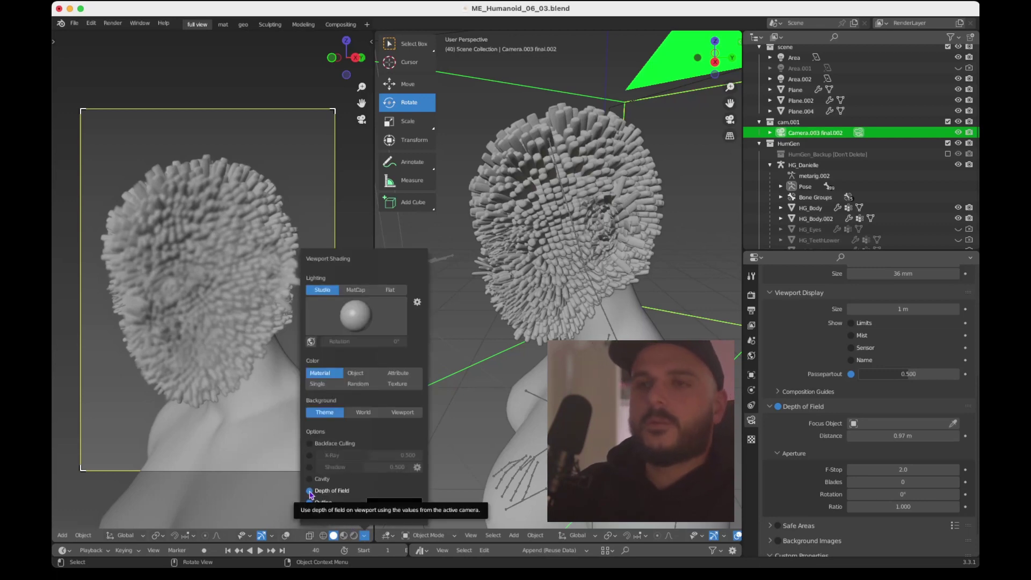
{"action": "left_click", "coordinate": [367, 535]}
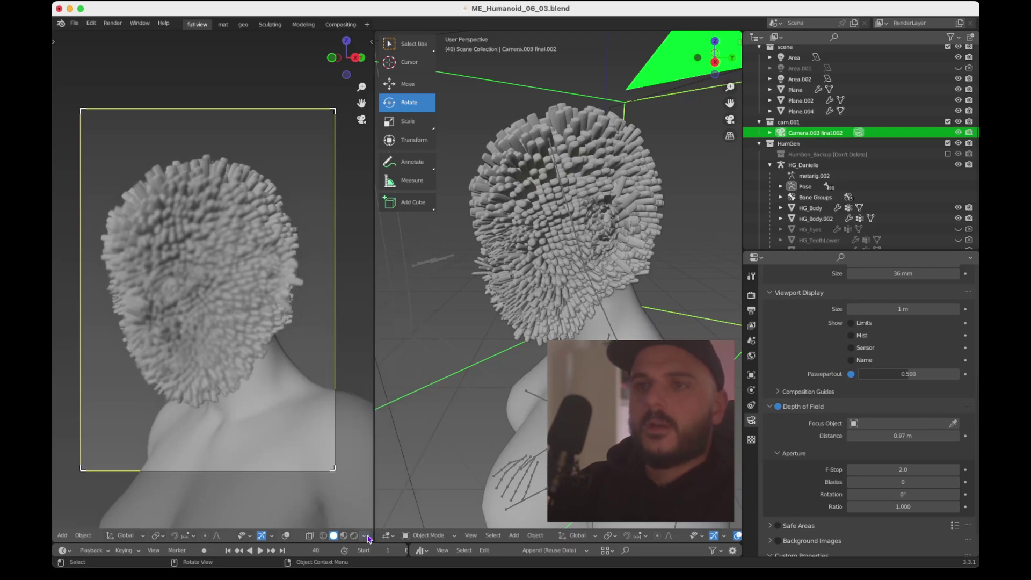
{"action": "left_click", "coordinate": [364, 533]}
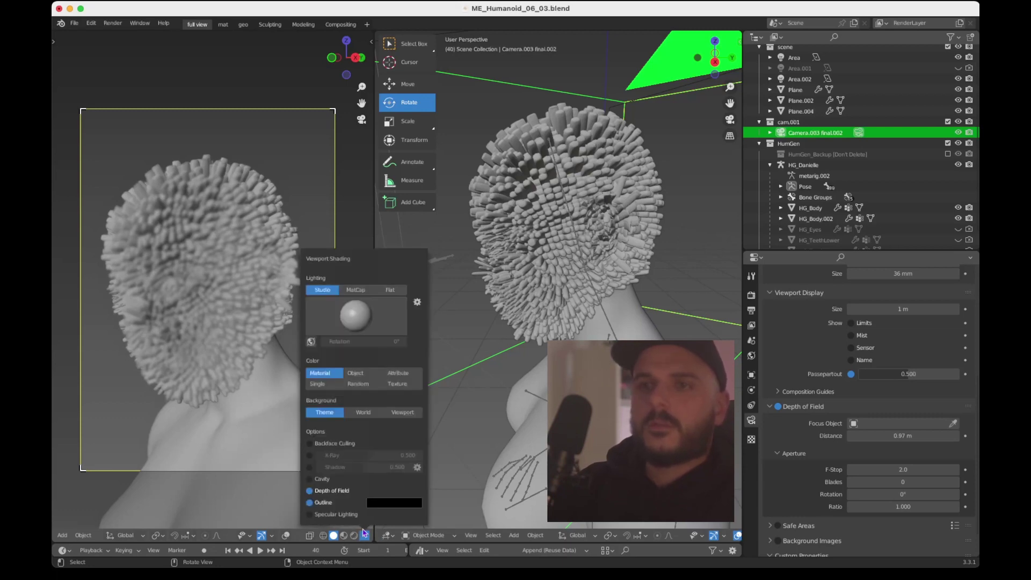
{"action": "left_click", "coordinate": [239, 69]}
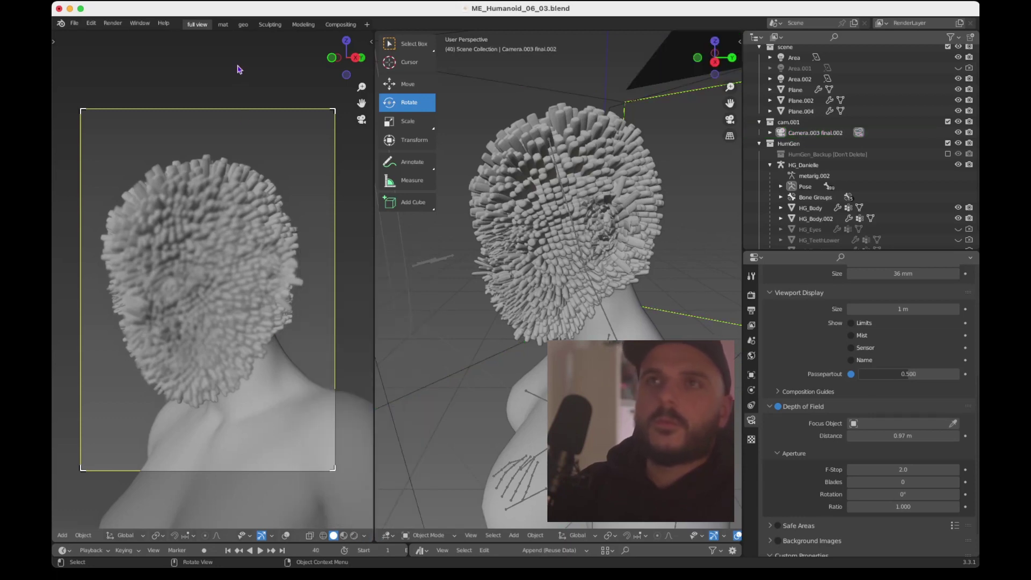
{"action": "left_click", "coordinate": [366, 536]}
{"action": "left_click", "coordinate": [365, 536]}
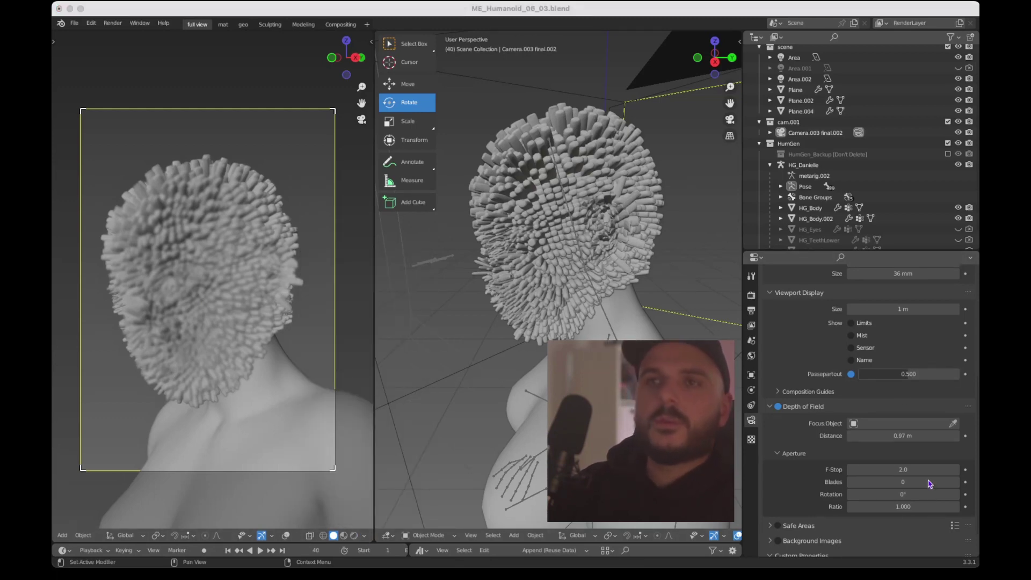
Try a depth of field focus distance of 0.1 m on the camera and undo it
{"action": "left_click", "coordinate": [900, 436]}
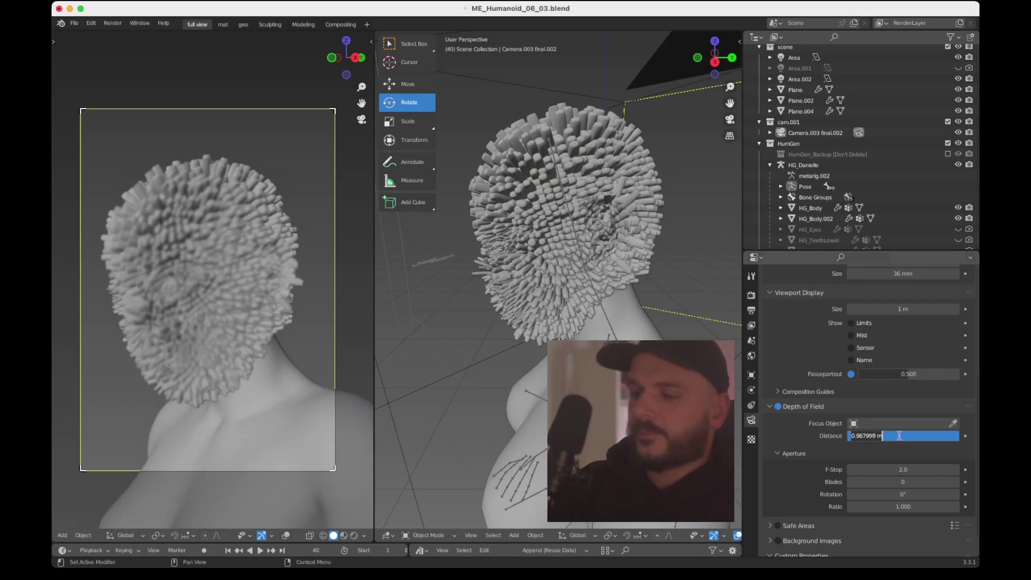
{"action": "type", "text": ".1"}
{"action": "key", "text": "Return"}
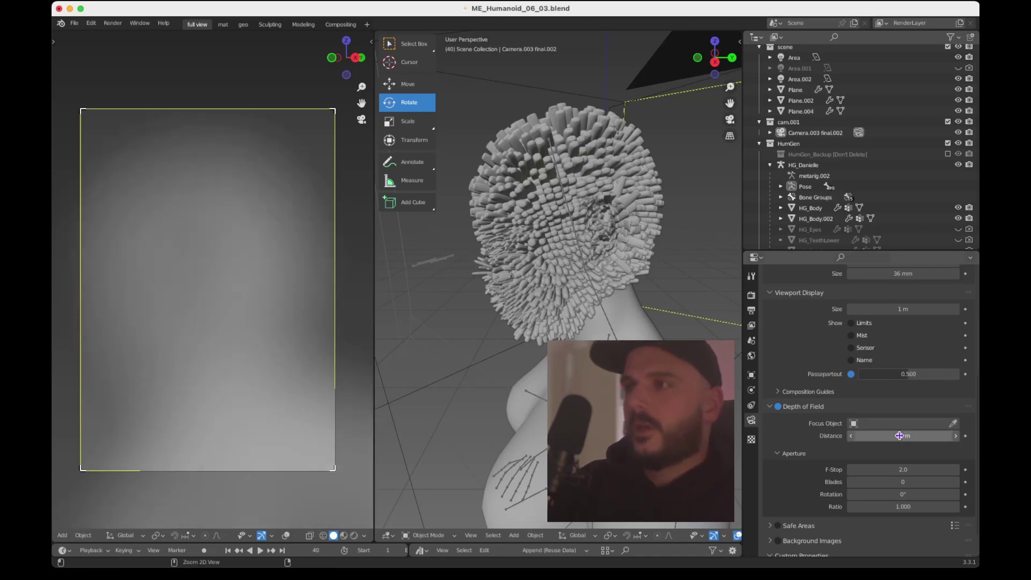
{"action": "key", "text": "super+z"}
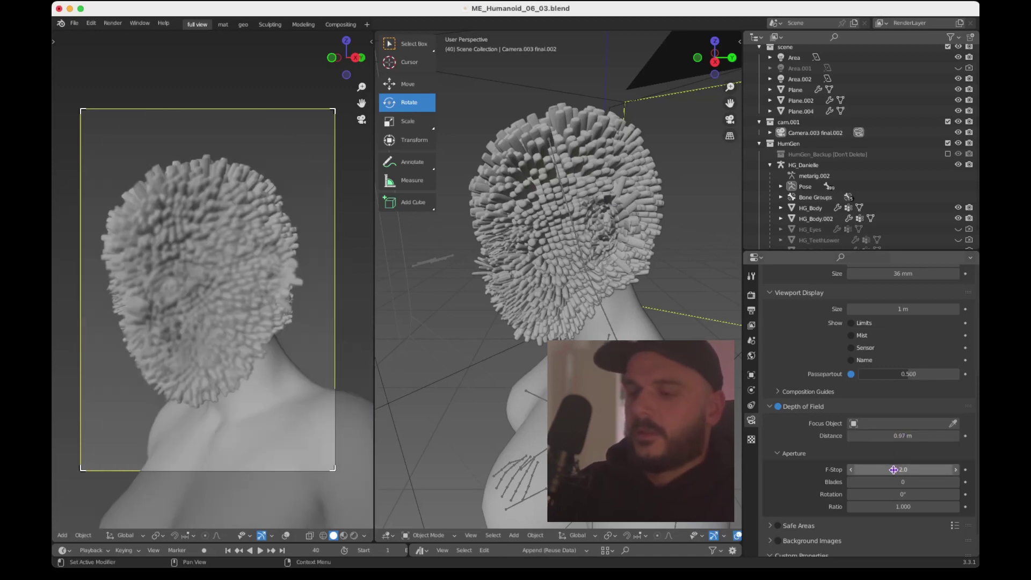
Set the camera's depth of field F-Stop to 0.2 and reduce its focus distance
{"action": "left_click", "coordinate": [893, 470]}
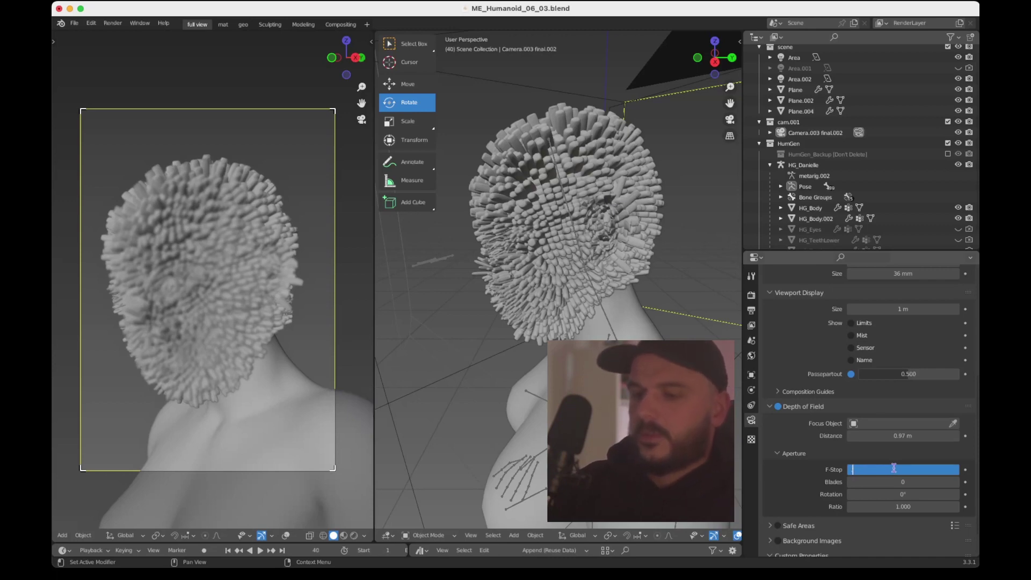
{"action": "type", "text": "0.2"}
{"action": "key", "text": "Return"}
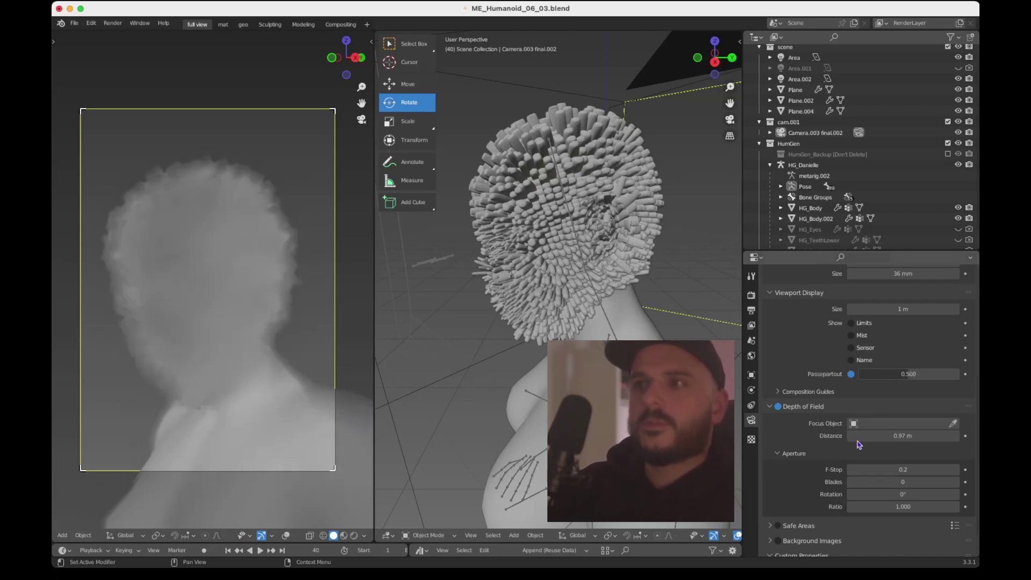
{"action": "scroll", "coordinate": [837, 480], "scroll_direction": "down", "scroll_amount": 1}
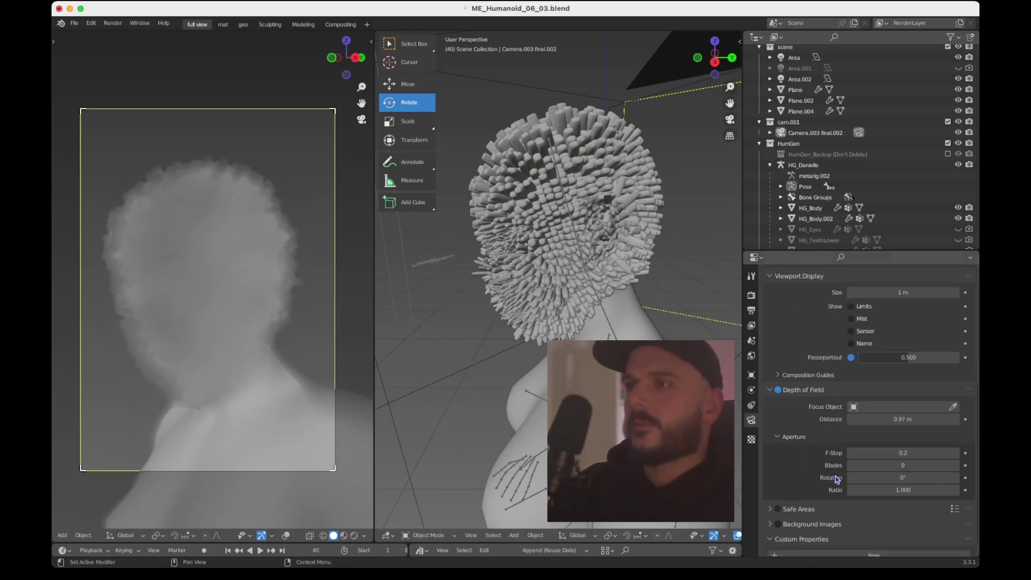
{"action": "left_click_drag", "start_coordinate": [889, 415], "coordinate": [851, 415]}
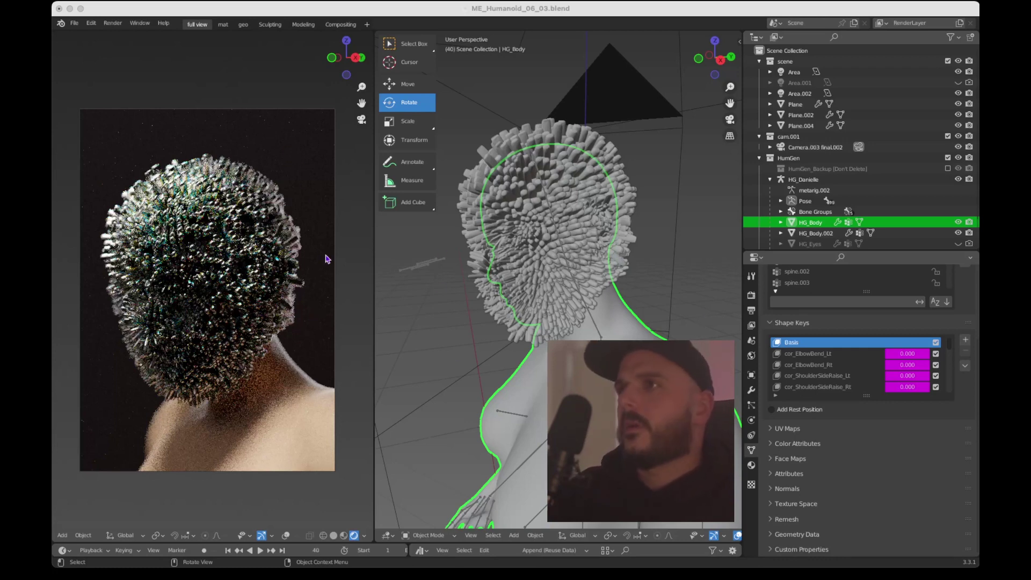
Open the .Human.001 material node tree of HG_Body at the Mix node feeding the Principled BSDF's Base Color
{"action": "left_click", "coordinate": [708, 321]}
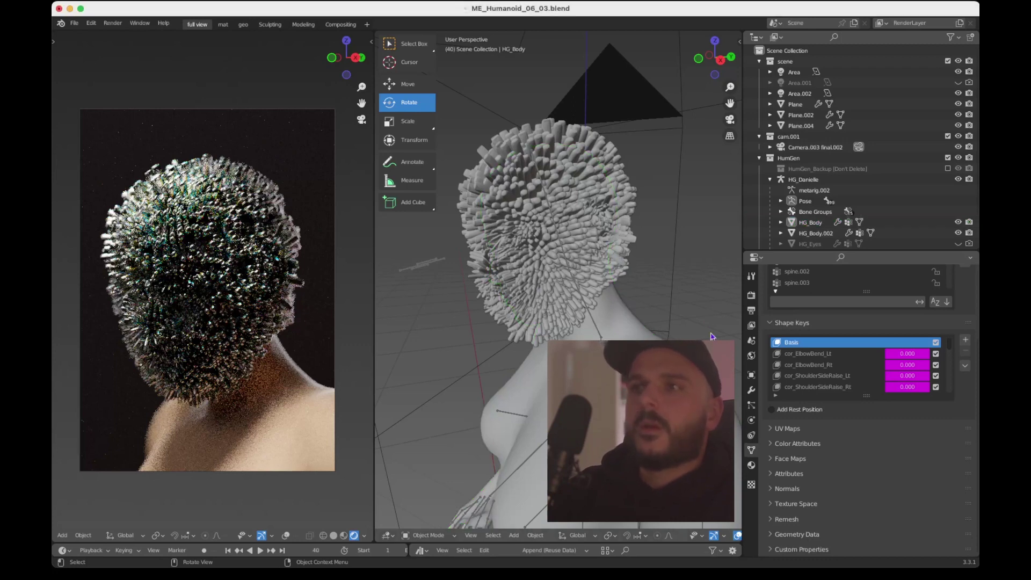
{"action": "left_click", "coordinate": [815, 222]}
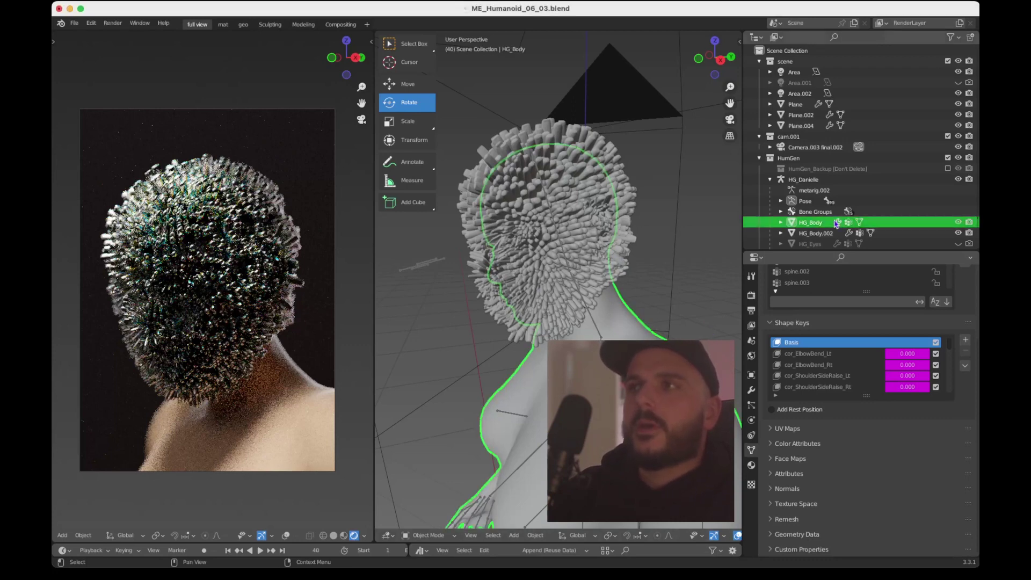
{"action": "left_click", "coordinate": [223, 24]}
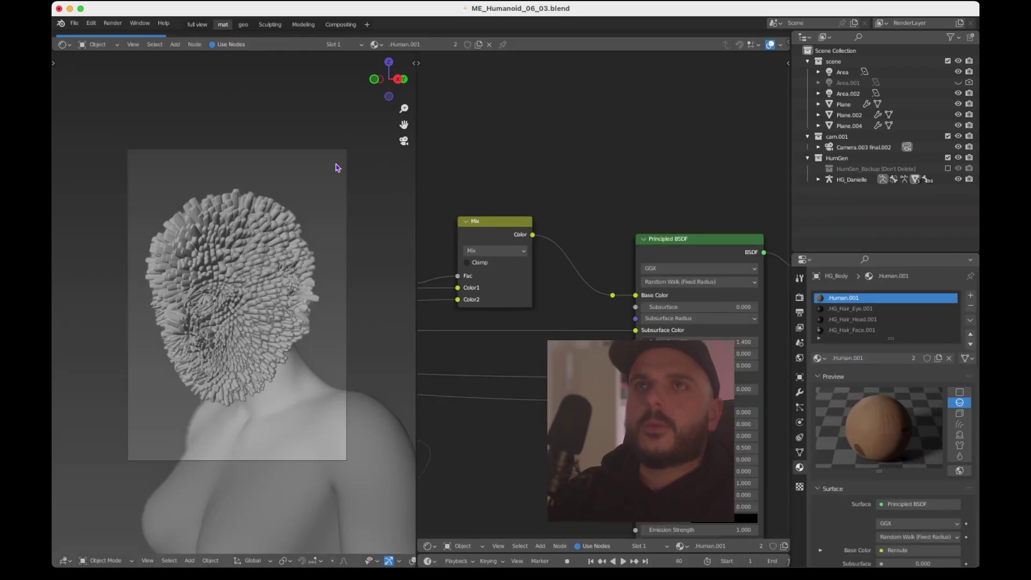
{"action": "scroll", "coordinate": [571, 287], "scroll_direction": "down", "scroll_amount": 3}
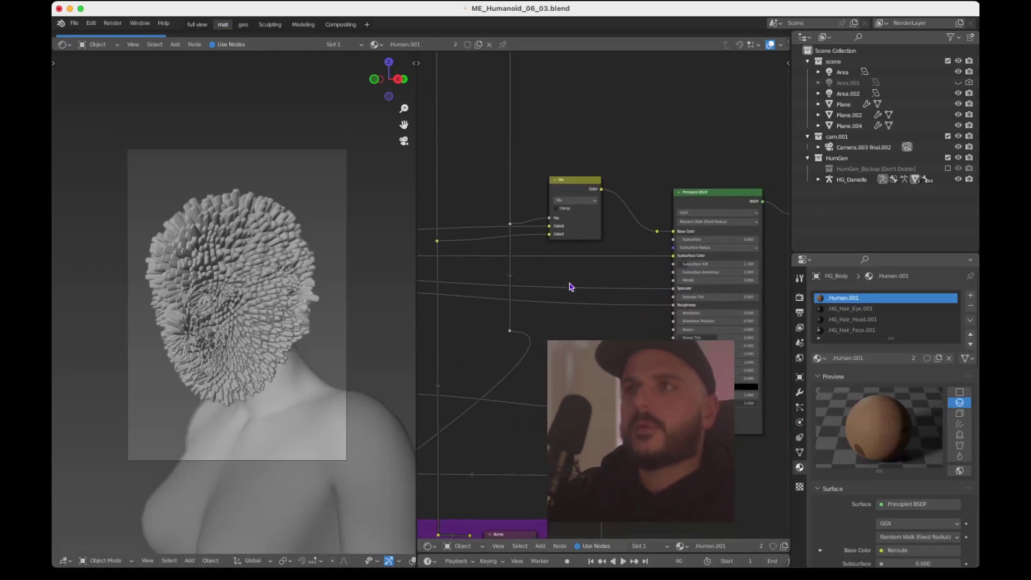
{"action": "scroll", "coordinate": [571, 286], "scroll_direction": "down", "scroll_amount": 6}
{"action": "scroll", "coordinate": [571, 287], "scroll_direction": "up", "scroll_amount": 4}
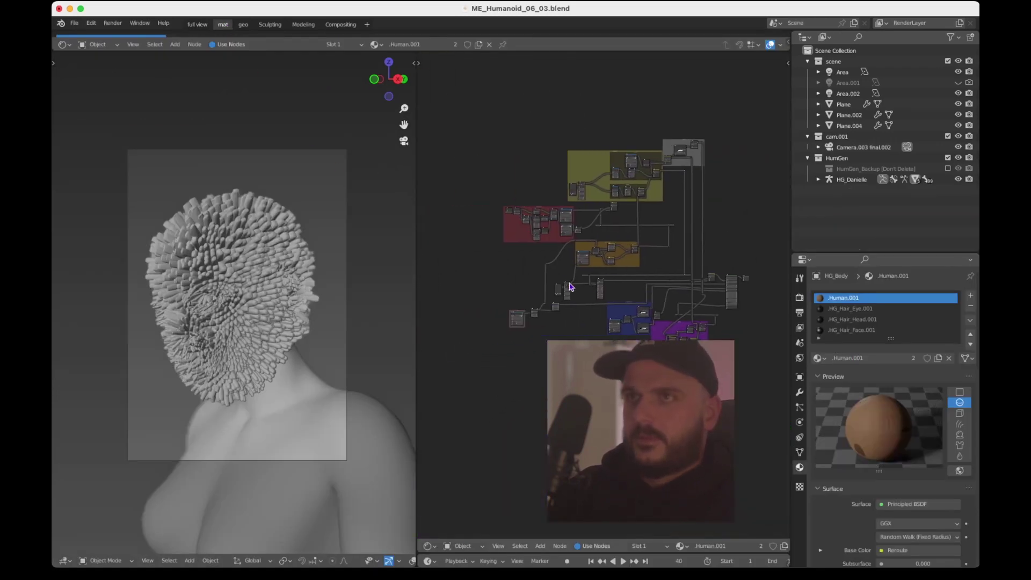
{"action": "scroll", "coordinate": [570, 287], "scroll_direction": "up", "scroll_amount": 3}
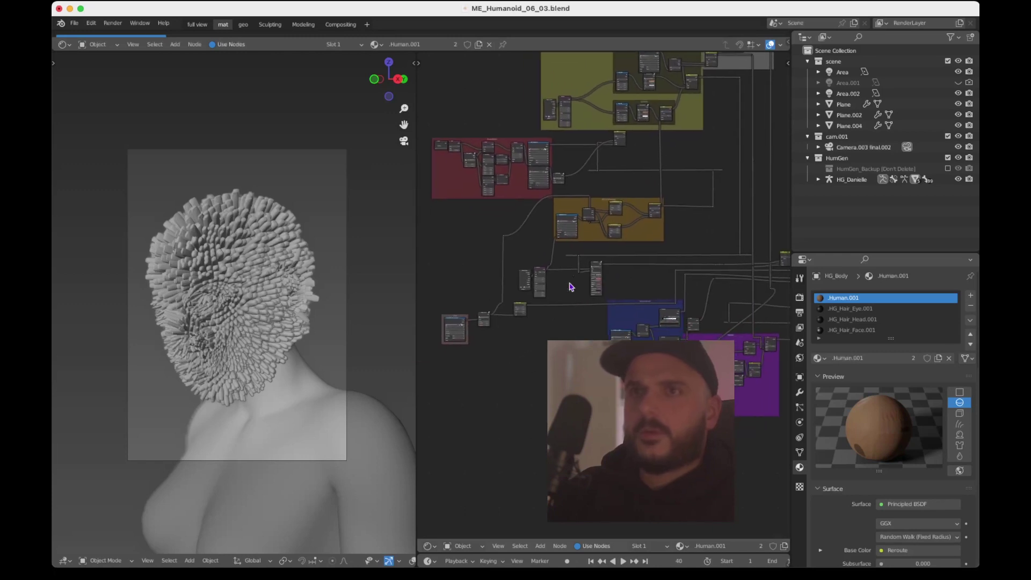
{"action": "scroll", "coordinate": [570, 287], "scroll_direction": "up", "scroll_amount": 8}
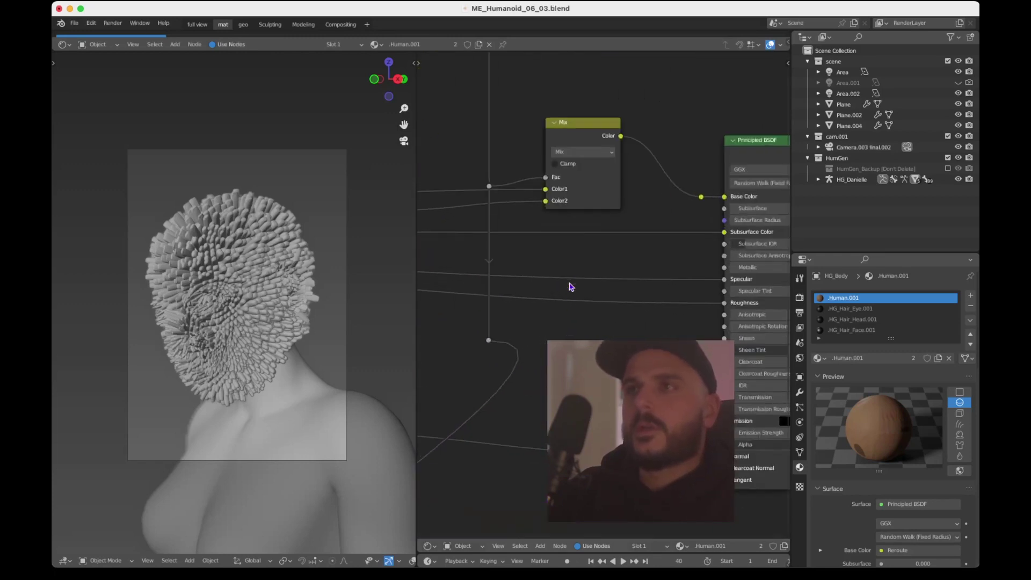
{"action": "scroll", "coordinate": [571, 287], "scroll_direction": "down", "scroll_amount": 2}
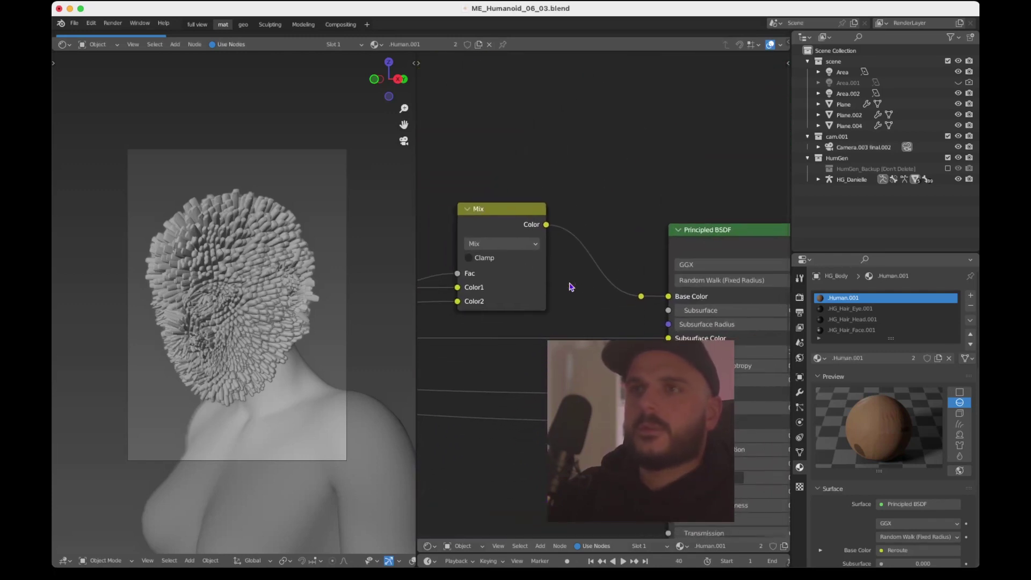
Add a MixRGB node above the link between the existing Mix node and the Principled BSDF
{"action": "left_click", "coordinate": [504, 210]}
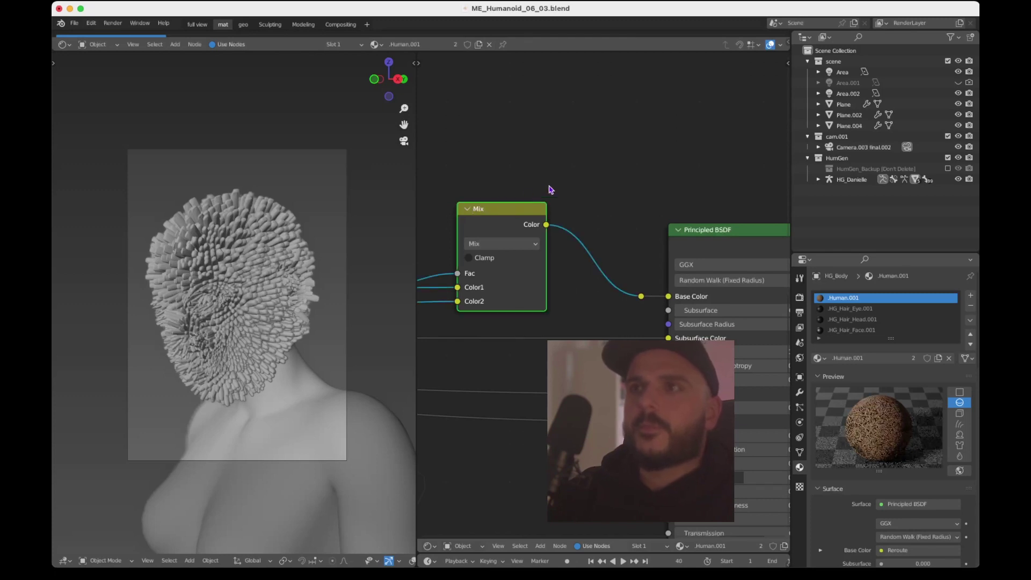
{"action": "scroll", "coordinate": [548, 198], "scroll_direction": "up", "scroll_amount": 3}
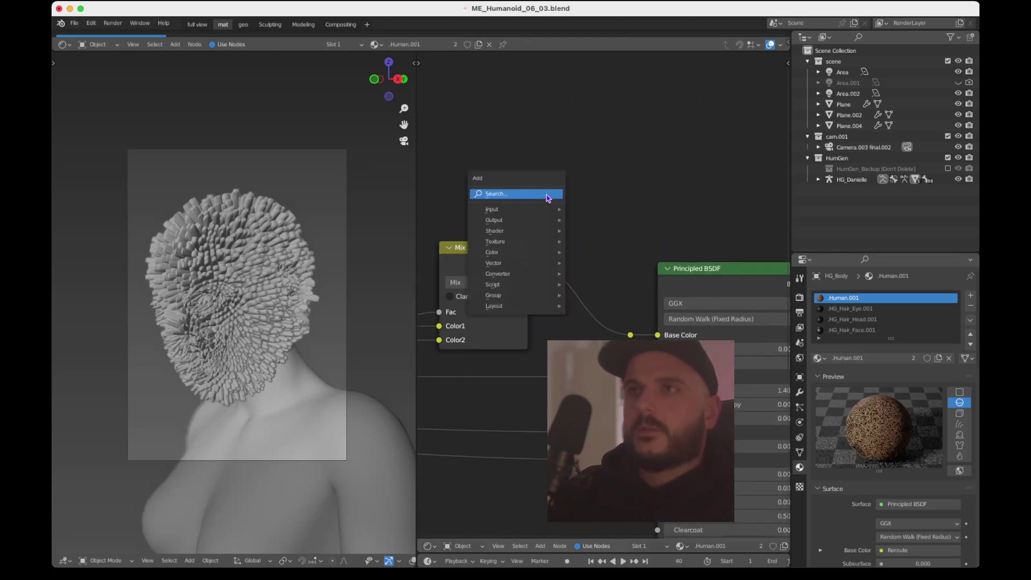
{"action": "left_click", "coordinate": [547, 196]}
{"action": "type", "text": "ix"}
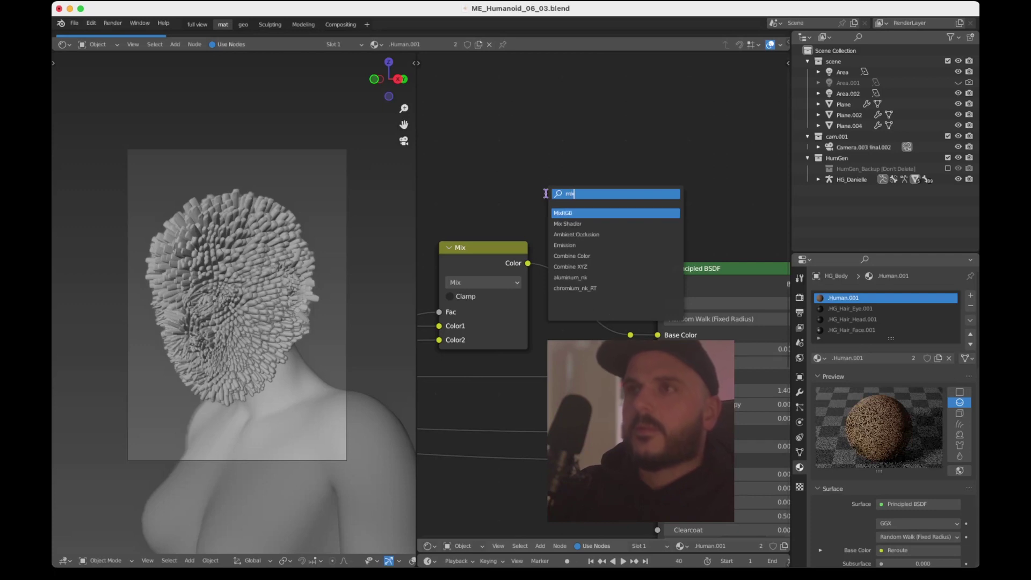
{"action": "key", "text": "Return"}
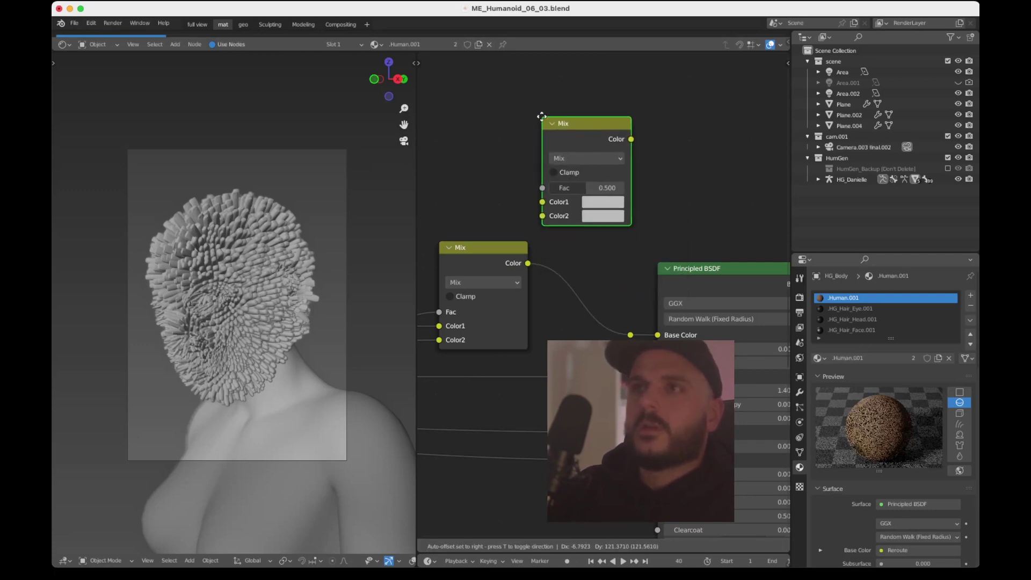
{"action": "left_click", "coordinate": [556, 117]}
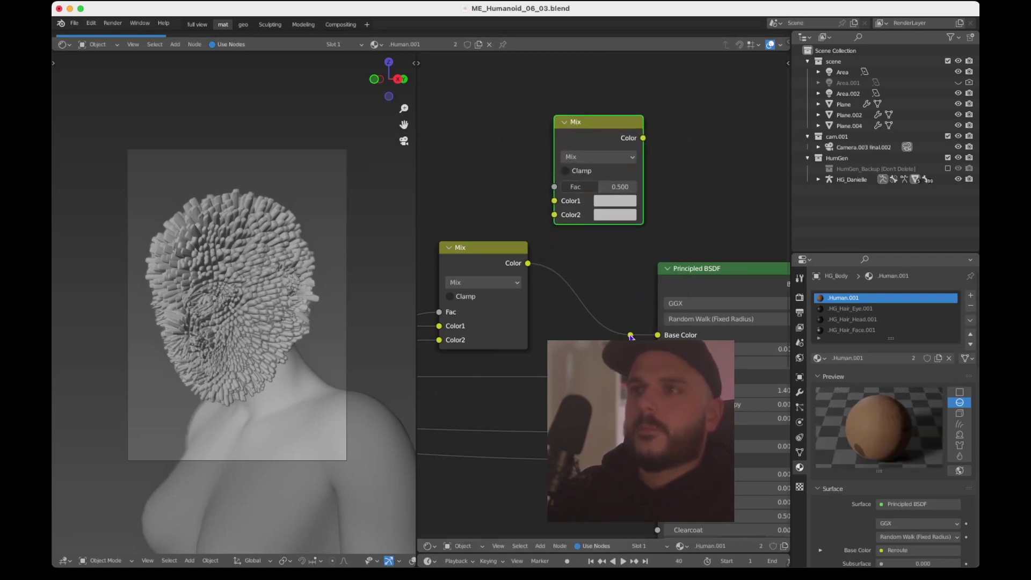
Route the existing Mix color through the new node's Color1 into Base Color, with Color2 set to black
{"action": "left_click_drag", "start_coordinate": [631, 335], "coordinate": [600, 321]}
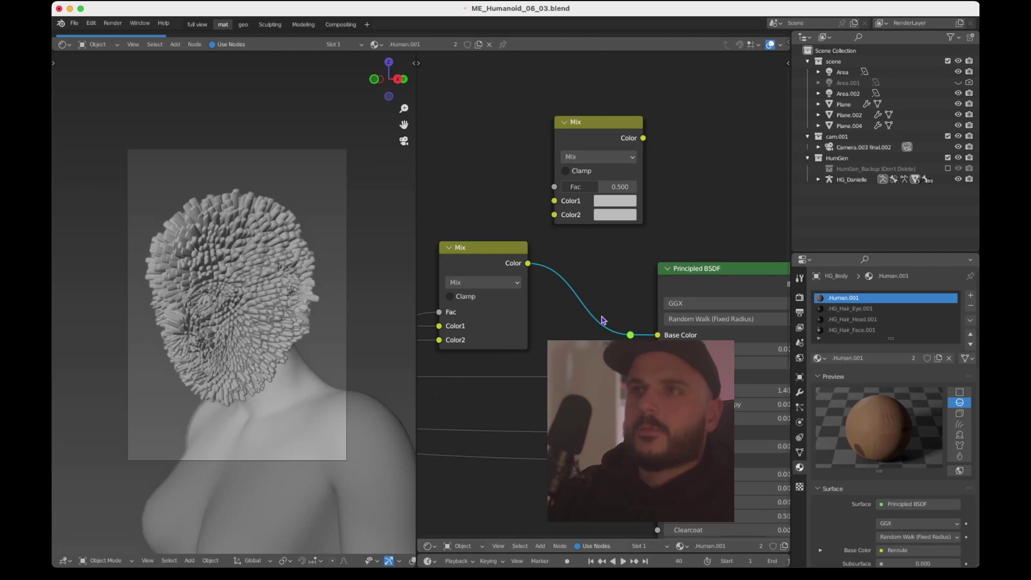
{"action": "left_click_drag", "start_coordinate": [529, 264], "coordinate": [554, 202]}
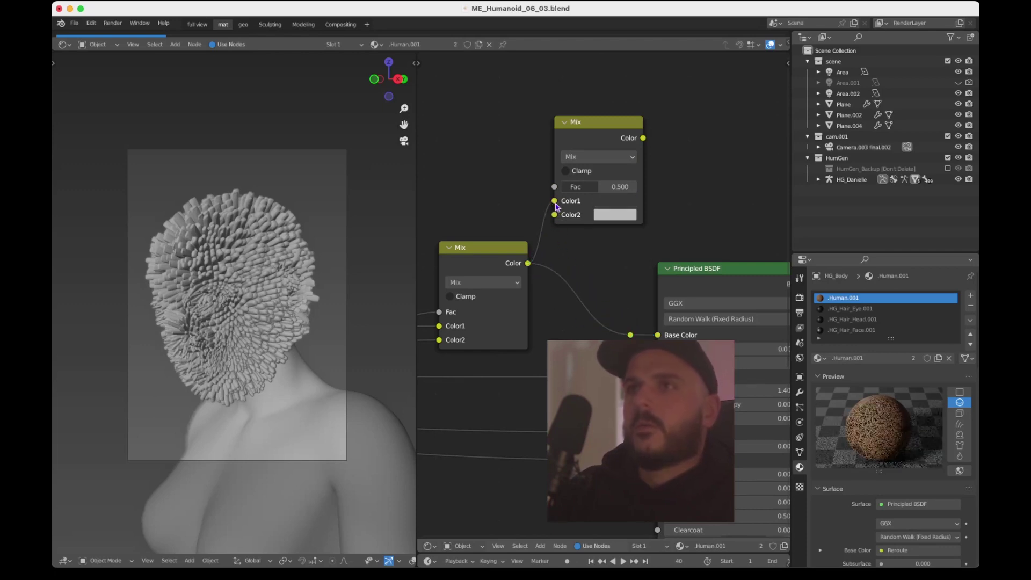
{"action": "left_click", "coordinate": [615, 215]}
{"action": "left_click_drag", "start_coordinate": [703, 56], "coordinate": [704, 125]}
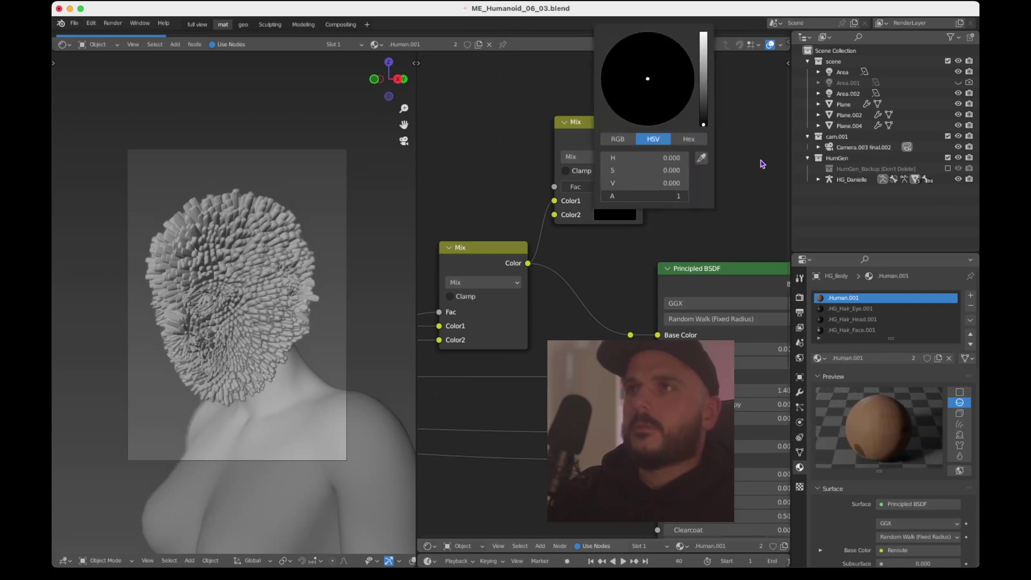
{"action": "left_click_drag", "start_coordinate": [643, 138], "coordinate": [658, 334]}
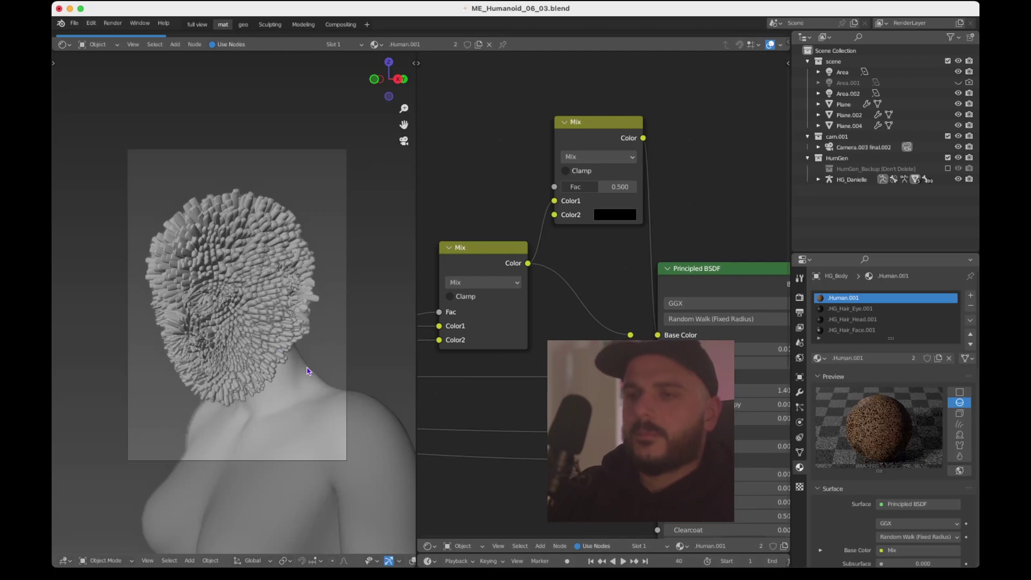
Preview the camera view in rendered shading and set the new Mix node's Fac to 0.9 to darken the skin
{"action": "key", "text": "z"}
{"action": "left_click", "coordinate": [306, 305]}
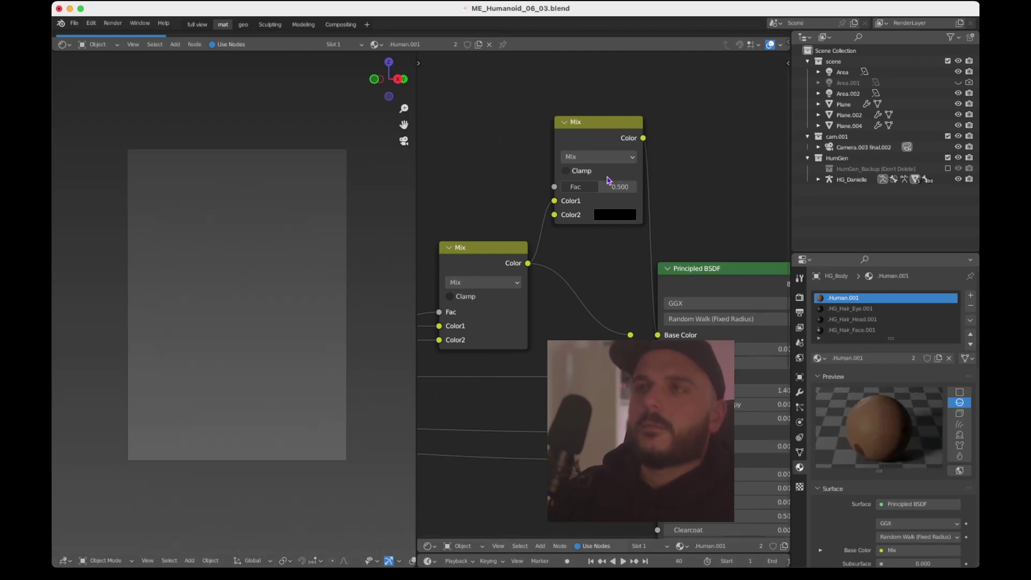
{"action": "left_click_drag", "start_coordinate": [607, 186], "coordinate": [635, 186]}
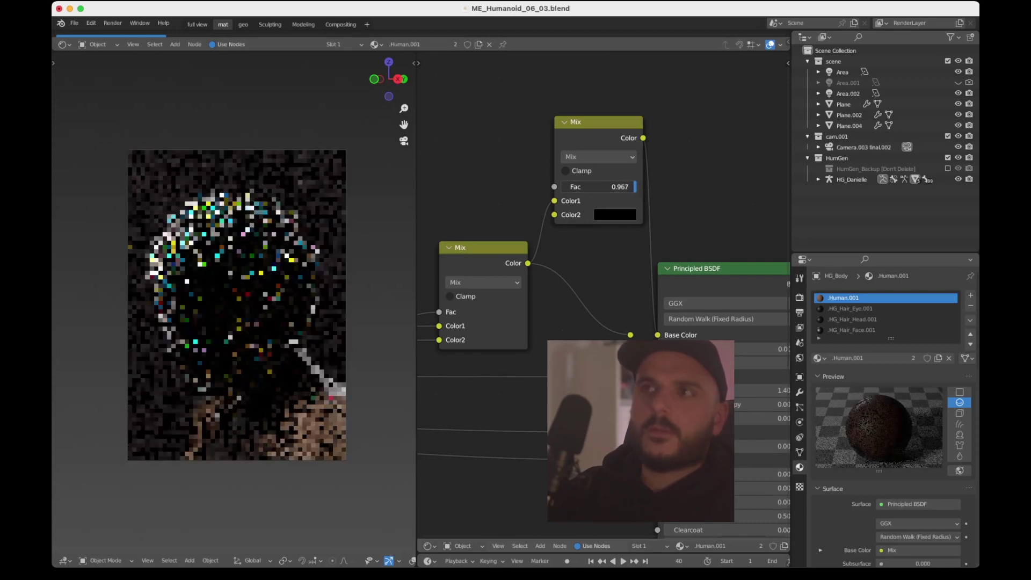
{"action": "left_click", "coordinate": [635, 186]}
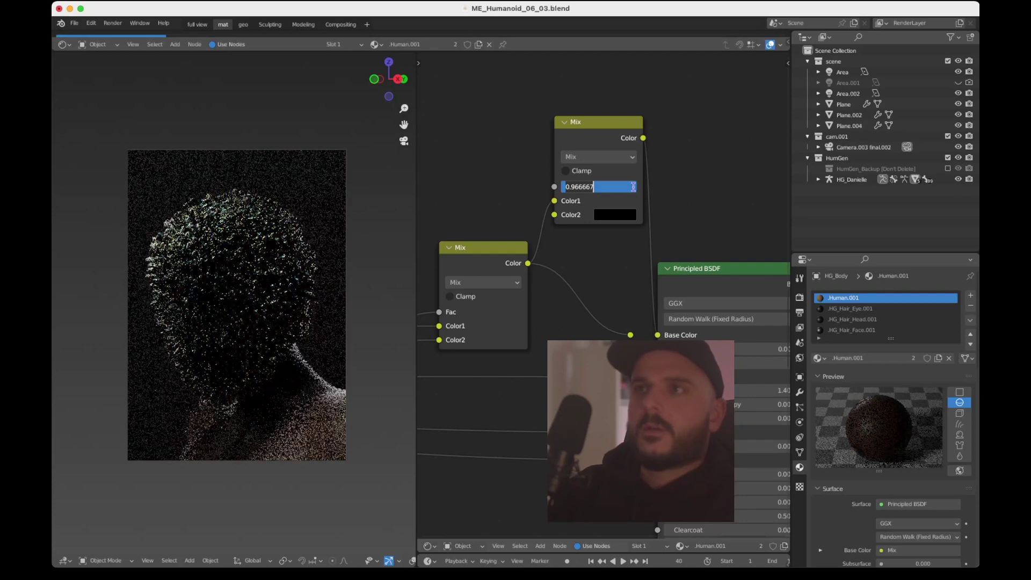
{"action": "type", "text": ".9"}
{"action": "key", "text": "Return"}
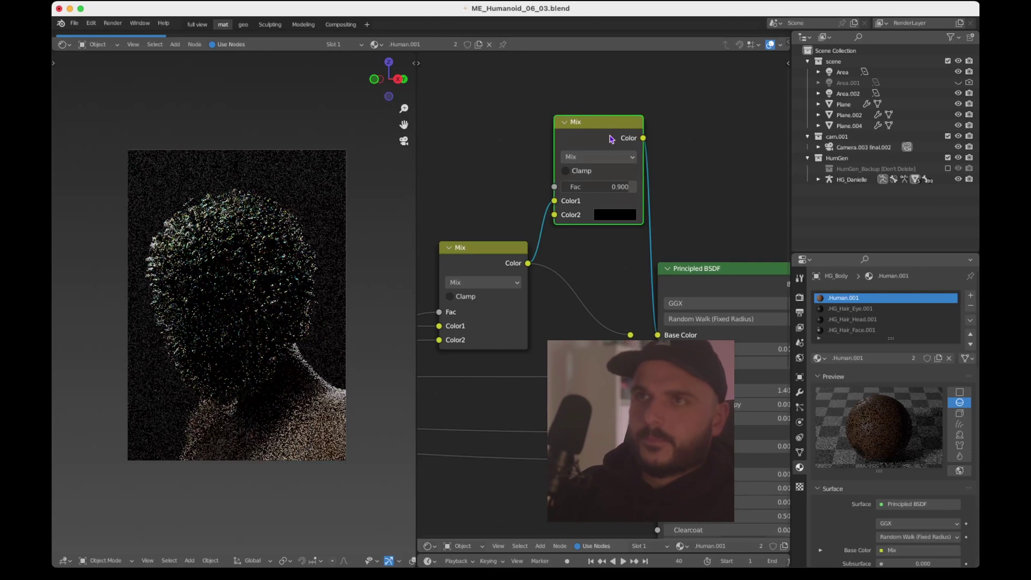
Move the new darkening Mix node slightly closer to the existing Mix node
{"action": "left_click_drag", "start_coordinate": [611, 120], "coordinate": [610, 138]}
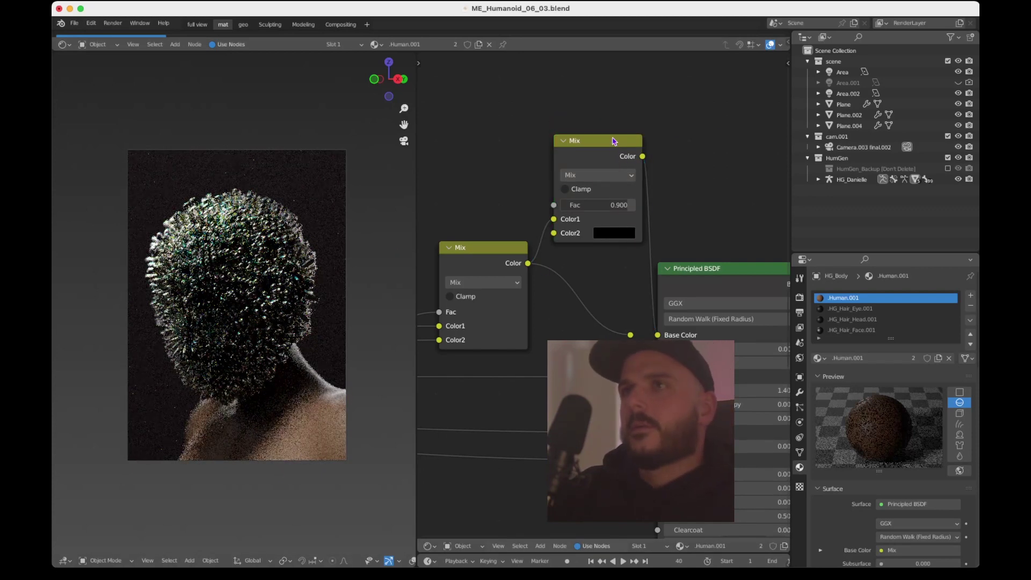
{"action": "left_click_drag", "start_coordinate": [613, 139], "coordinate": [607, 136]}
{"action": "left_click", "coordinate": [678, 116]}
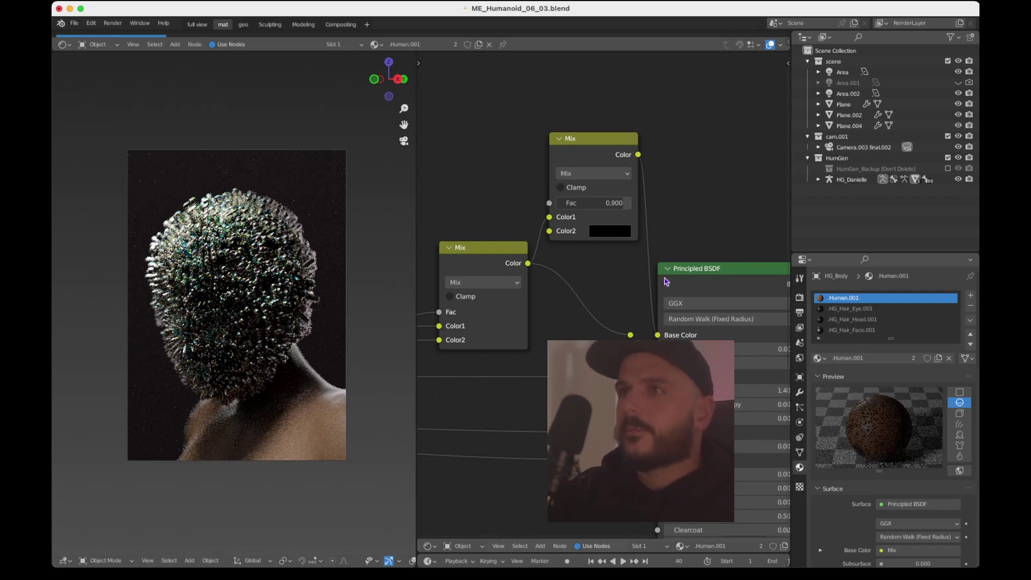
{"action": "scroll", "coordinate": [620, 319], "scroll_direction": "down", "scroll_amount": 2}
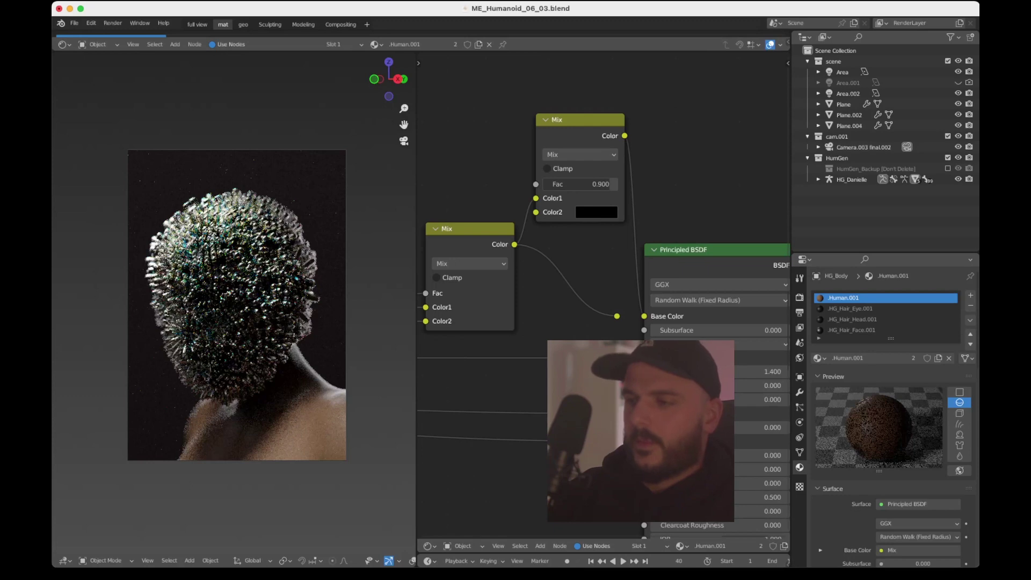
Duplicate Camera.003 final.002 in place in the full view workspace and make the copy the active scene camera
{"action": "left_click", "coordinate": [864, 148]}
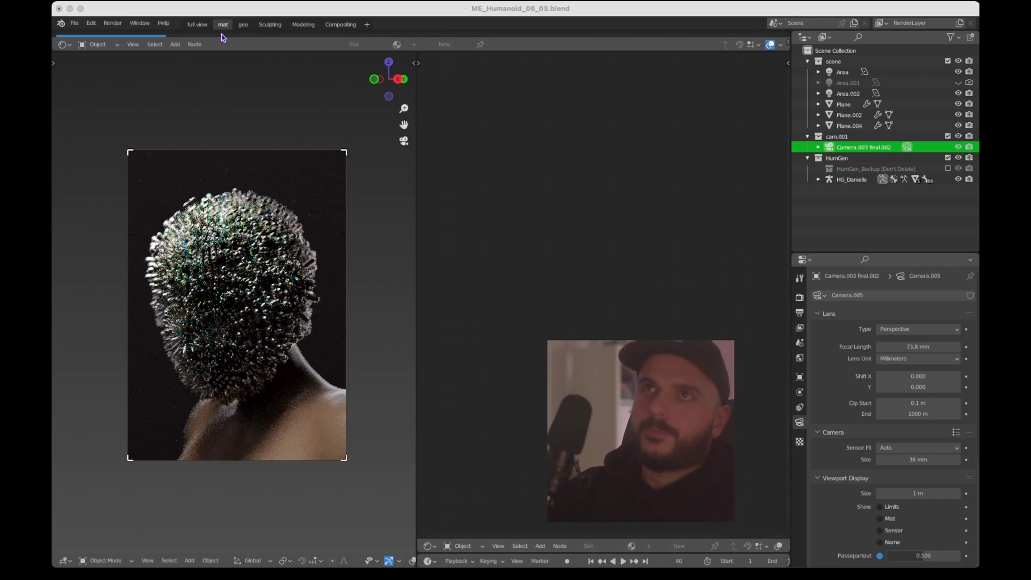
{"action": "left_click", "coordinate": [203, 24]}
{"action": "left_click", "coordinate": [199, 24]}
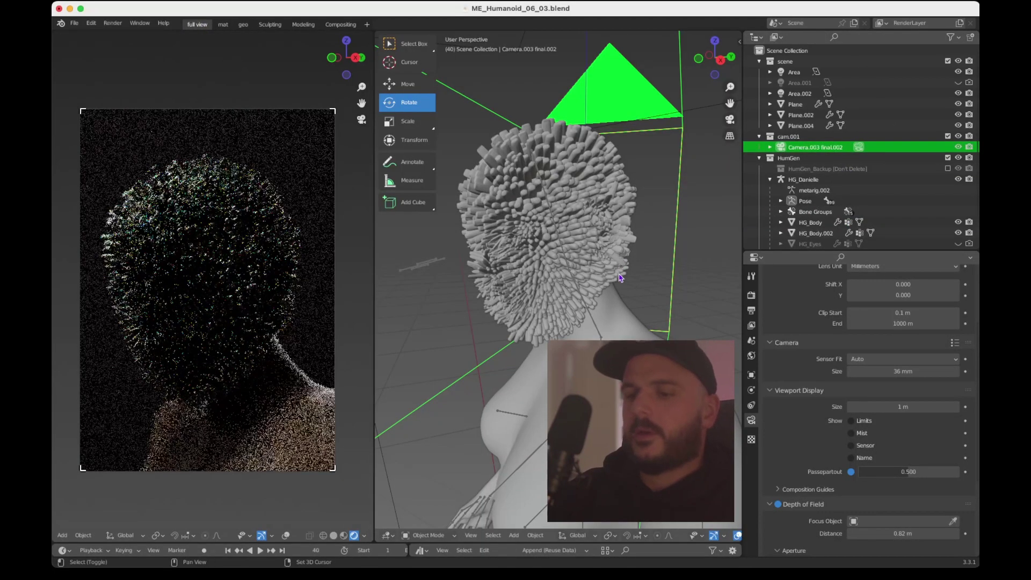
{"action": "key", "text": "shift+d"}
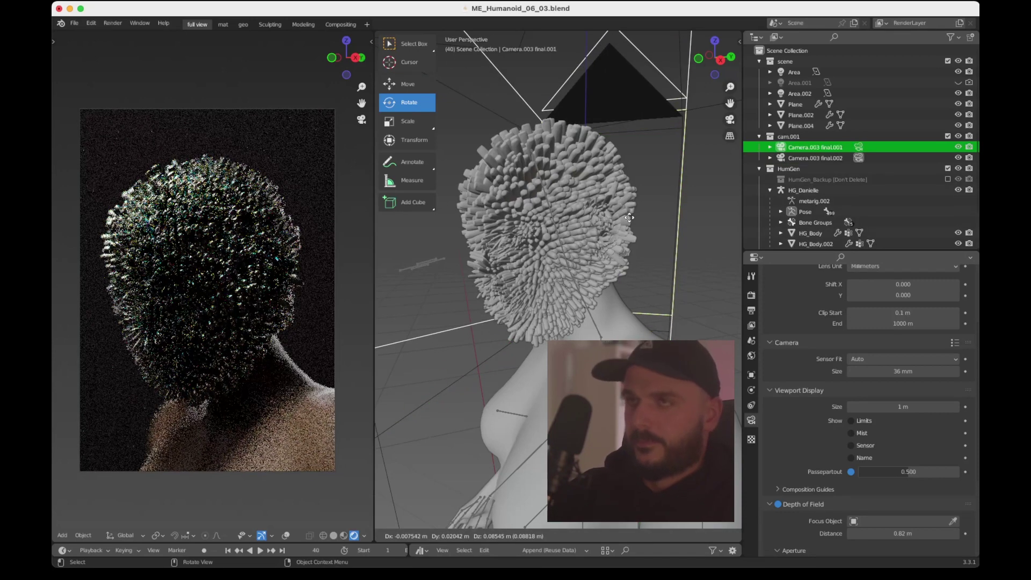
{"action": "key", "text": "Escape"}
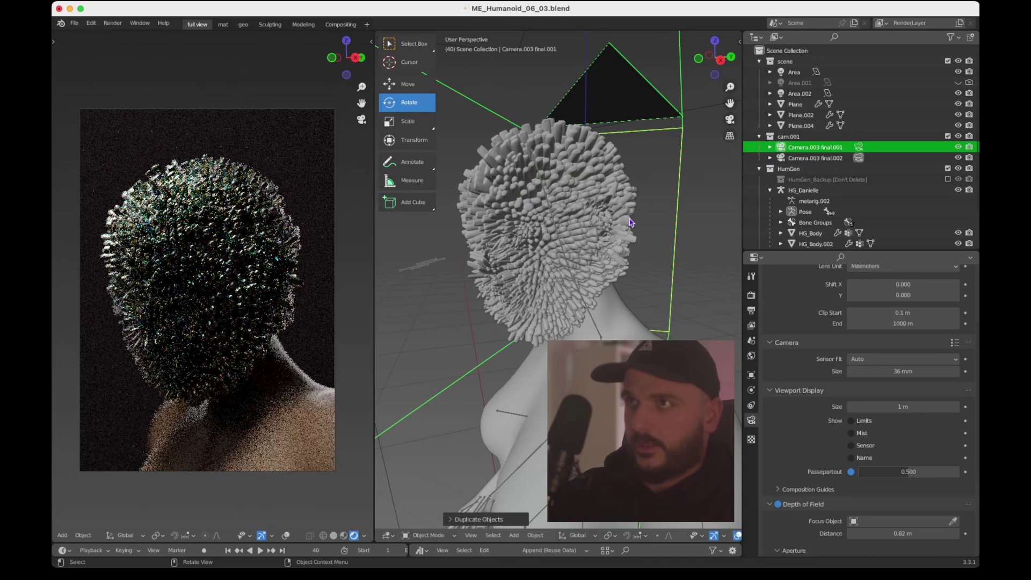
{"action": "left_click", "coordinate": [858, 147]}
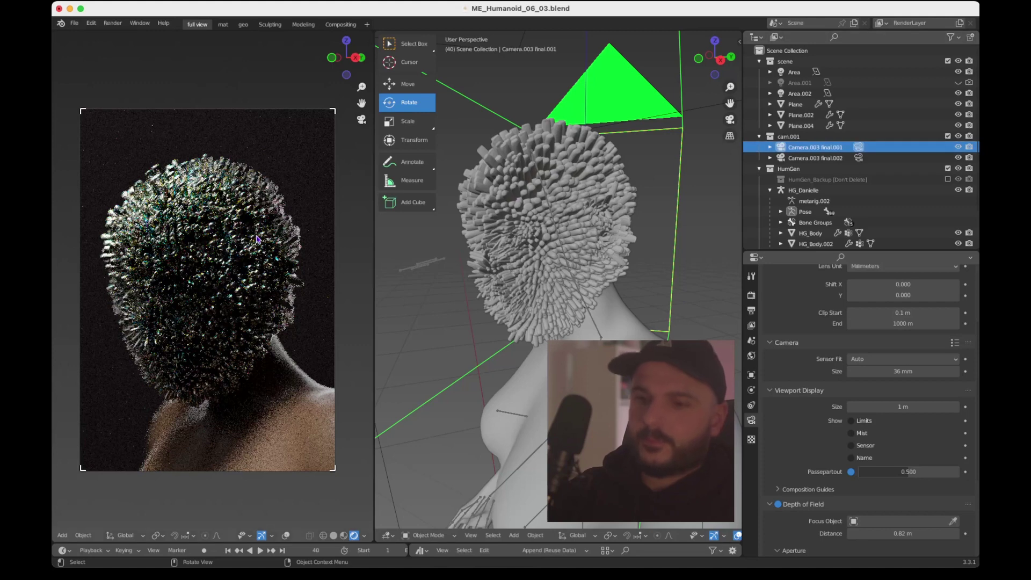
Lock the camera to the view in the rendered camera viewport
{"action": "key", "text": "n"}
{"action": "key", "text": "n"}
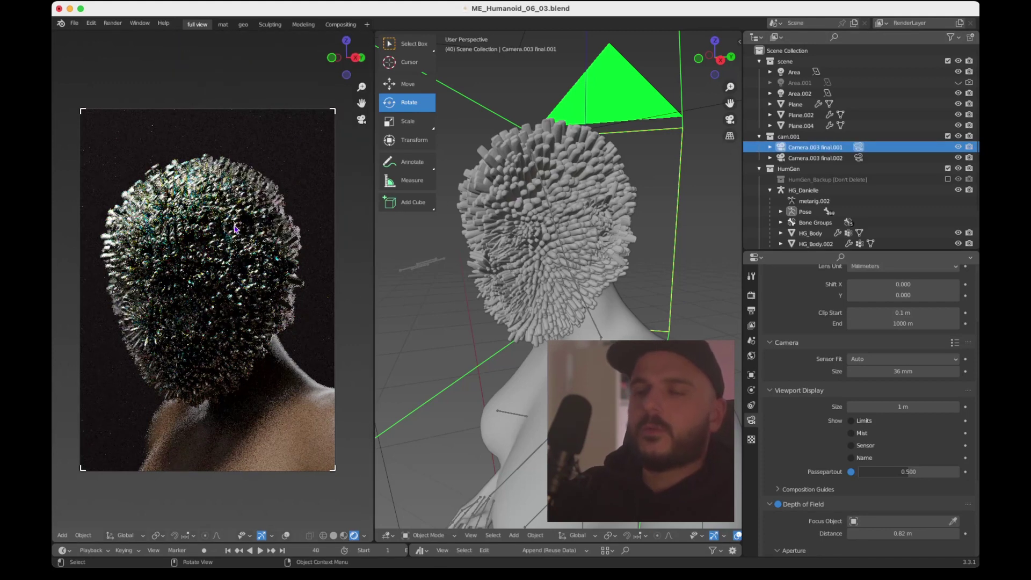
{"action": "key", "text": "n"}
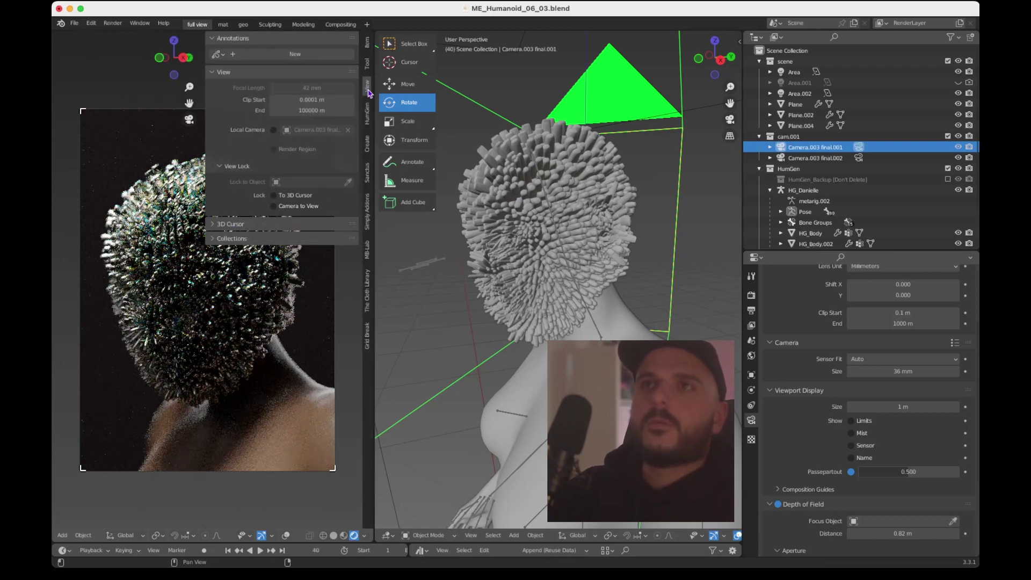
{"action": "left_click", "coordinate": [275, 207]}
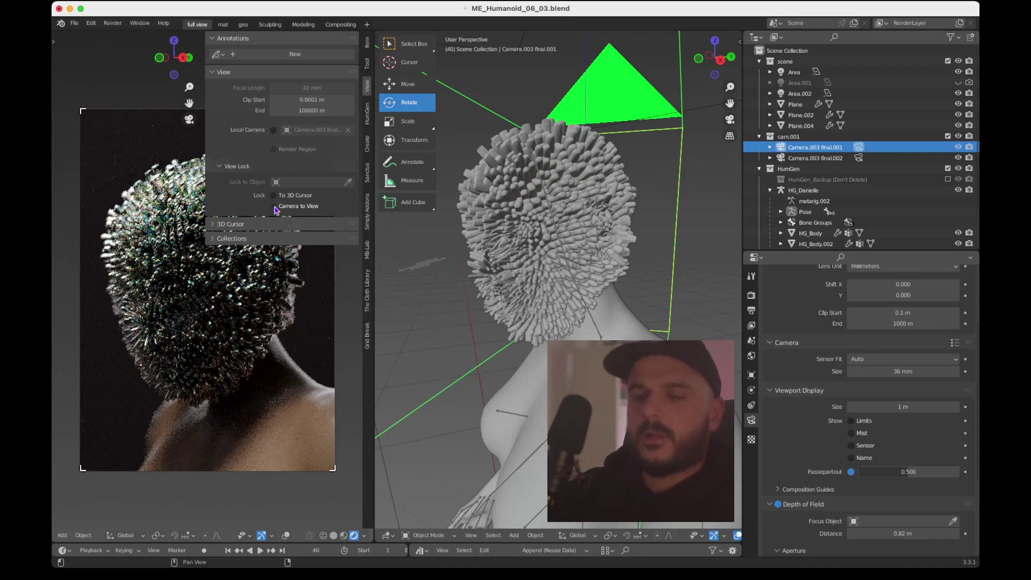
{"action": "left_click", "coordinate": [275, 208]}
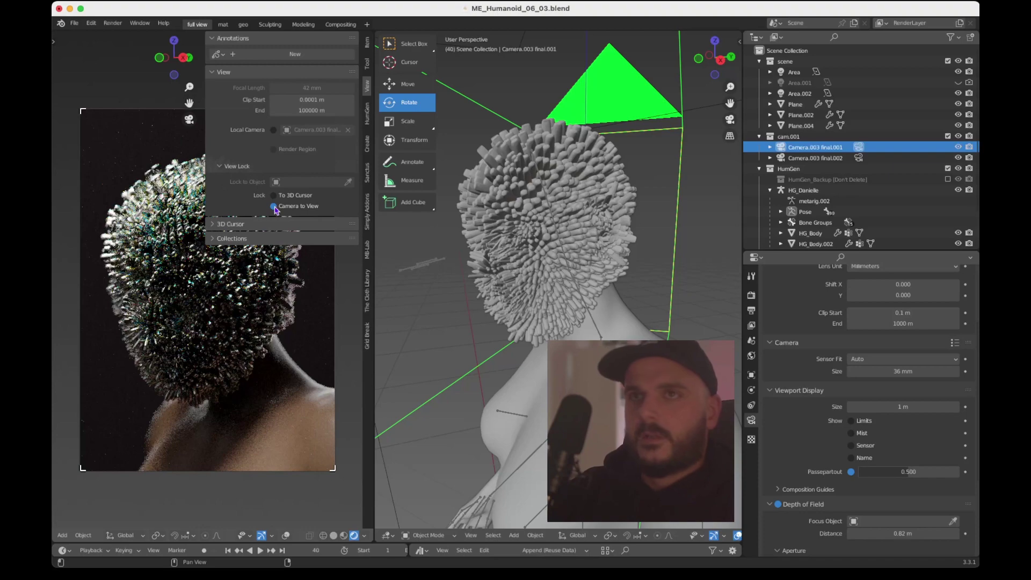
{"action": "key", "text": "n"}
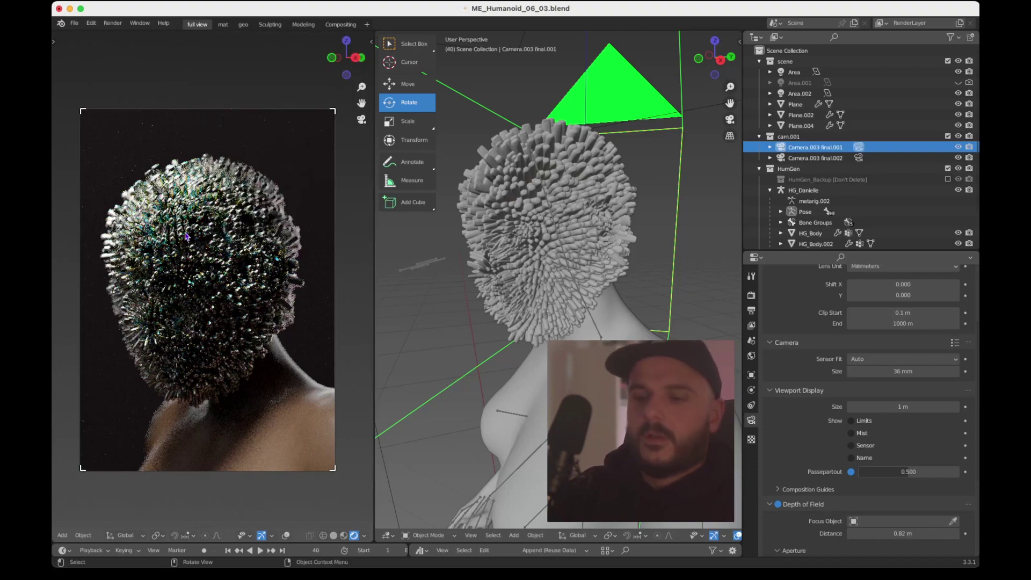
Reframe the spiky head with the duplicated camera by orbiting, panning and zooming it to a new angle
{"action": "scroll", "coordinate": [185, 236], "scroll_direction": "left", "scroll_amount": 5}
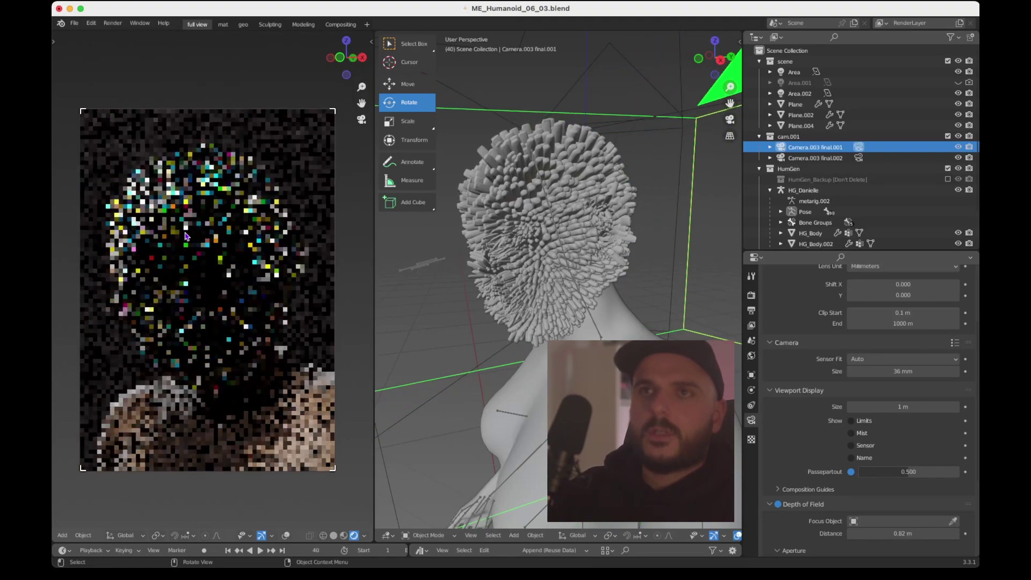
{"action": "scroll", "coordinate": [186, 236], "scroll_direction": "left", "scroll_amount": 5}
{"action": "scroll", "coordinate": [186, 236], "scroll_direction": "up", "scroll_amount": 2, "text": "ctrl"}
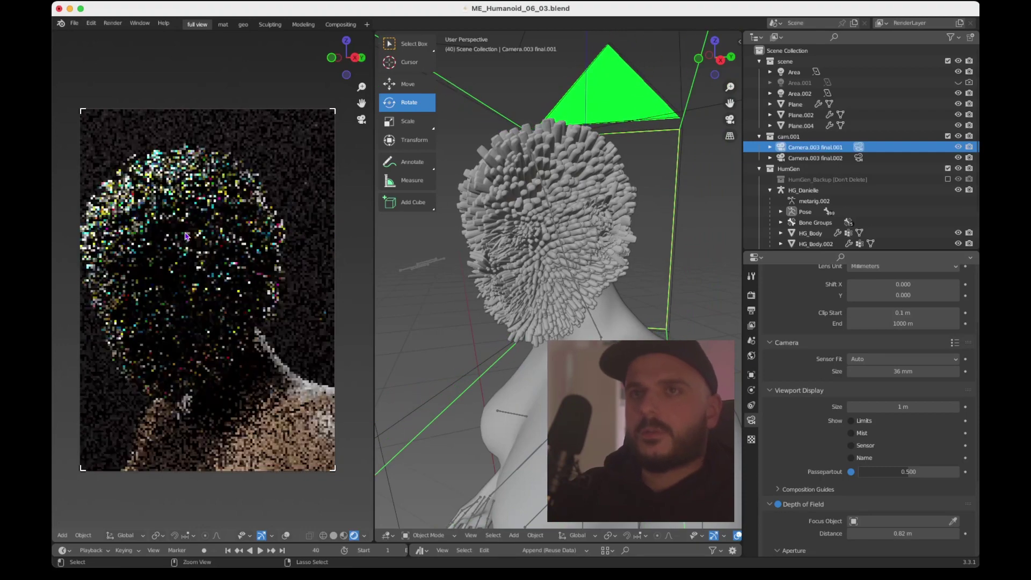
{"action": "scroll", "coordinate": [185, 235], "scroll_direction": "down", "scroll_amount": 3}
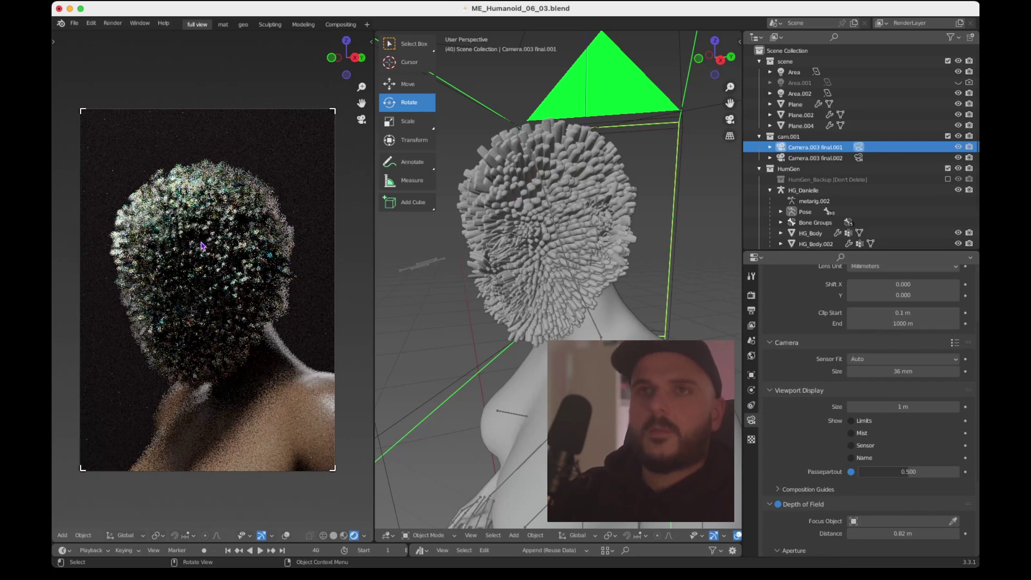
{"action": "left_click", "coordinate": [203, 246]}
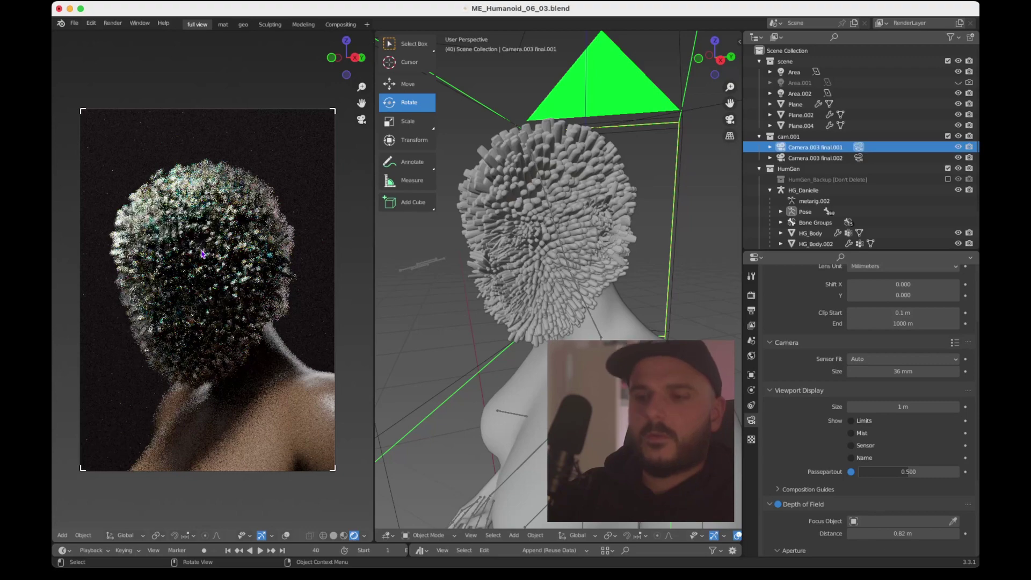
{"action": "middle_click_drag", "start_coordinate": [203, 246], "coordinate": [203, 254]}
{"action": "scroll", "coordinate": [203, 253], "scroll_direction": "left", "scroll_amount": 3}
{"action": "scroll", "coordinate": [203, 253], "scroll_direction": "left", "scroll_amount": 5}
{"action": "scroll", "coordinate": [203, 254], "scroll_direction": "down", "scroll_amount": 2, "text": "shift"}
{"action": "scroll", "coordinate": [203, 254], "scroll_direction": "right", "scroll_amount": 3}
{"action": "scroll", "coordinate": [203, 254], "scroll_direction": "up", "scroll_amount": 2, "text": "ctrl"}
{"action": "right_click", "coordinate": [203, 254]}
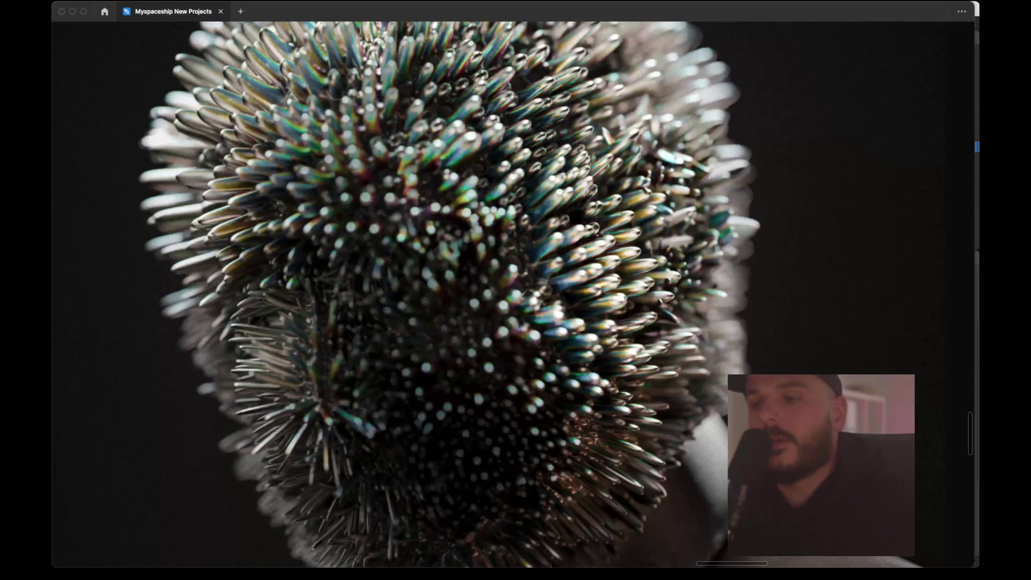